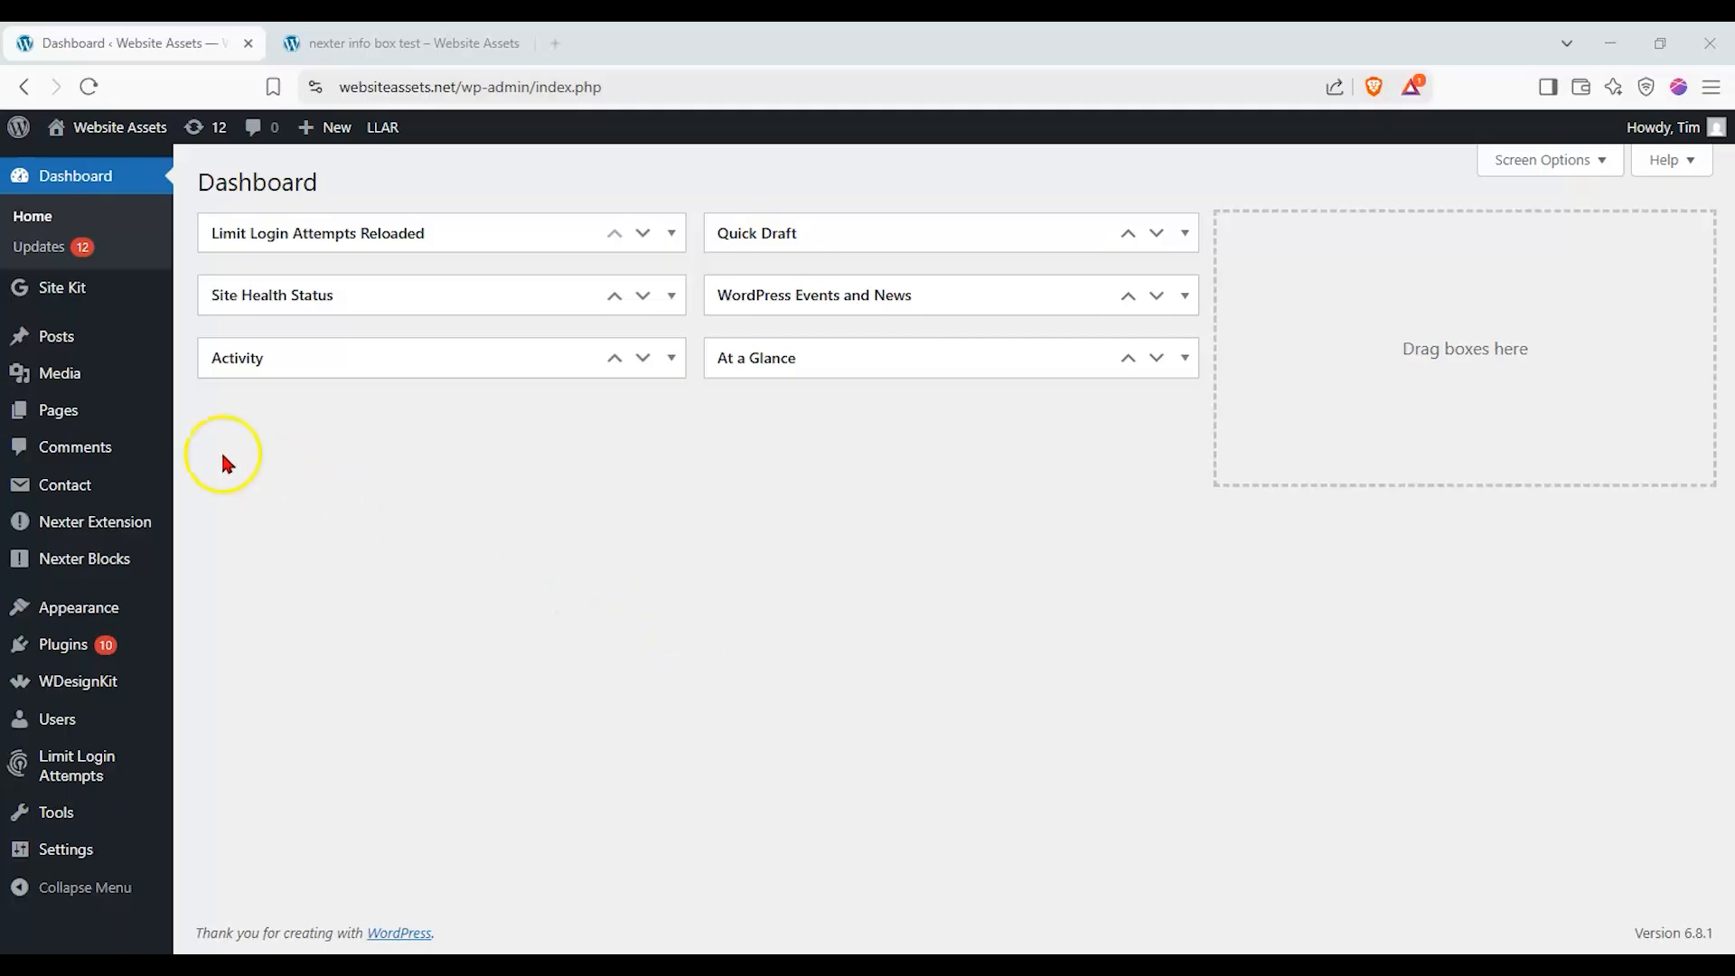
Create a new page and show the block settings in its settings sidebar.
mouse_move(95, 408)
click(262, 447)
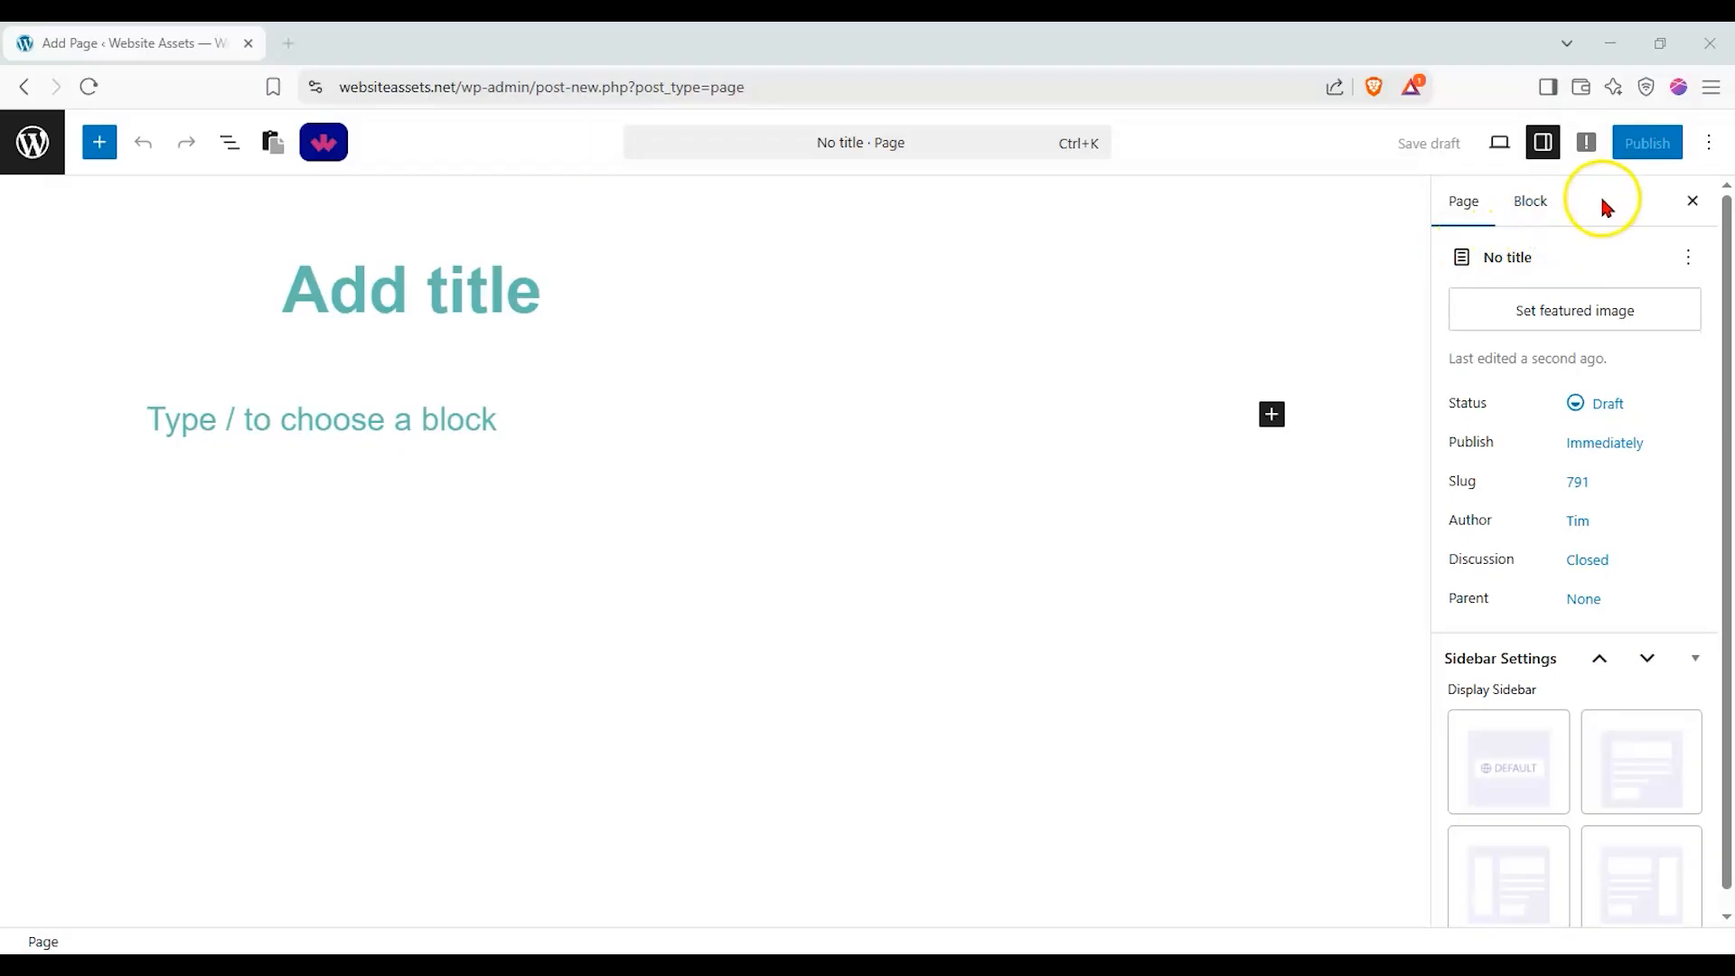
click(1547, 152)
click(1546, 152)
click(1521, 201)
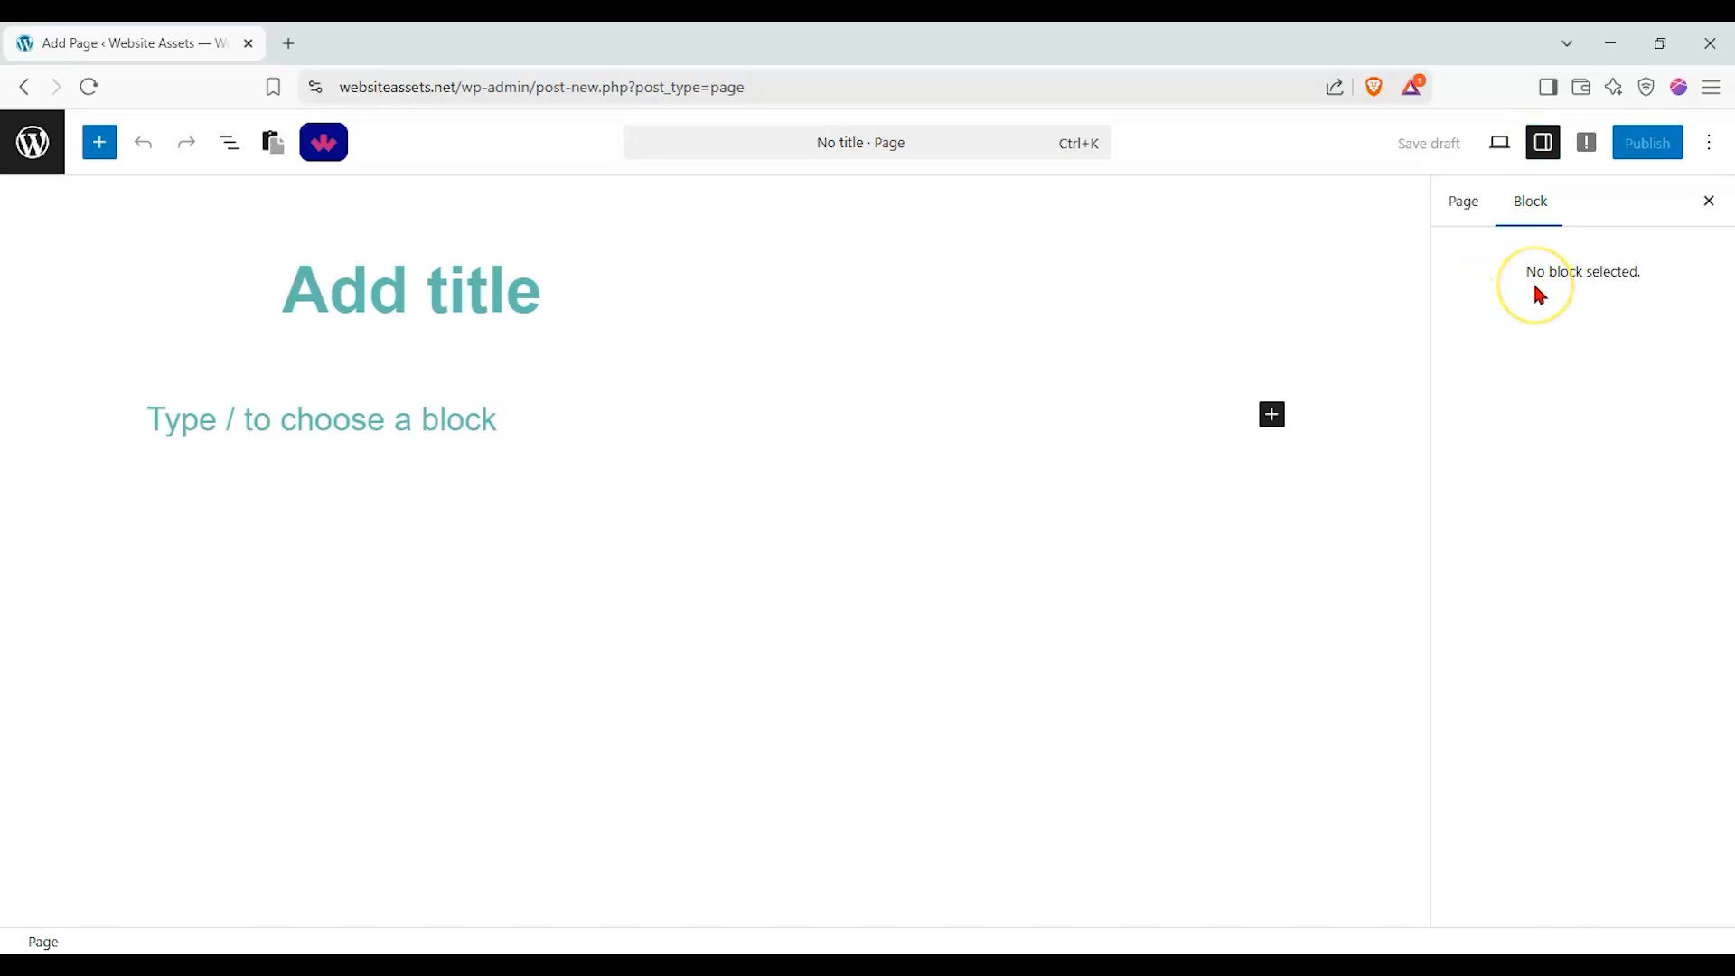
Title the page "nexter circle info block test".
click(596, 273)
text(nexter)
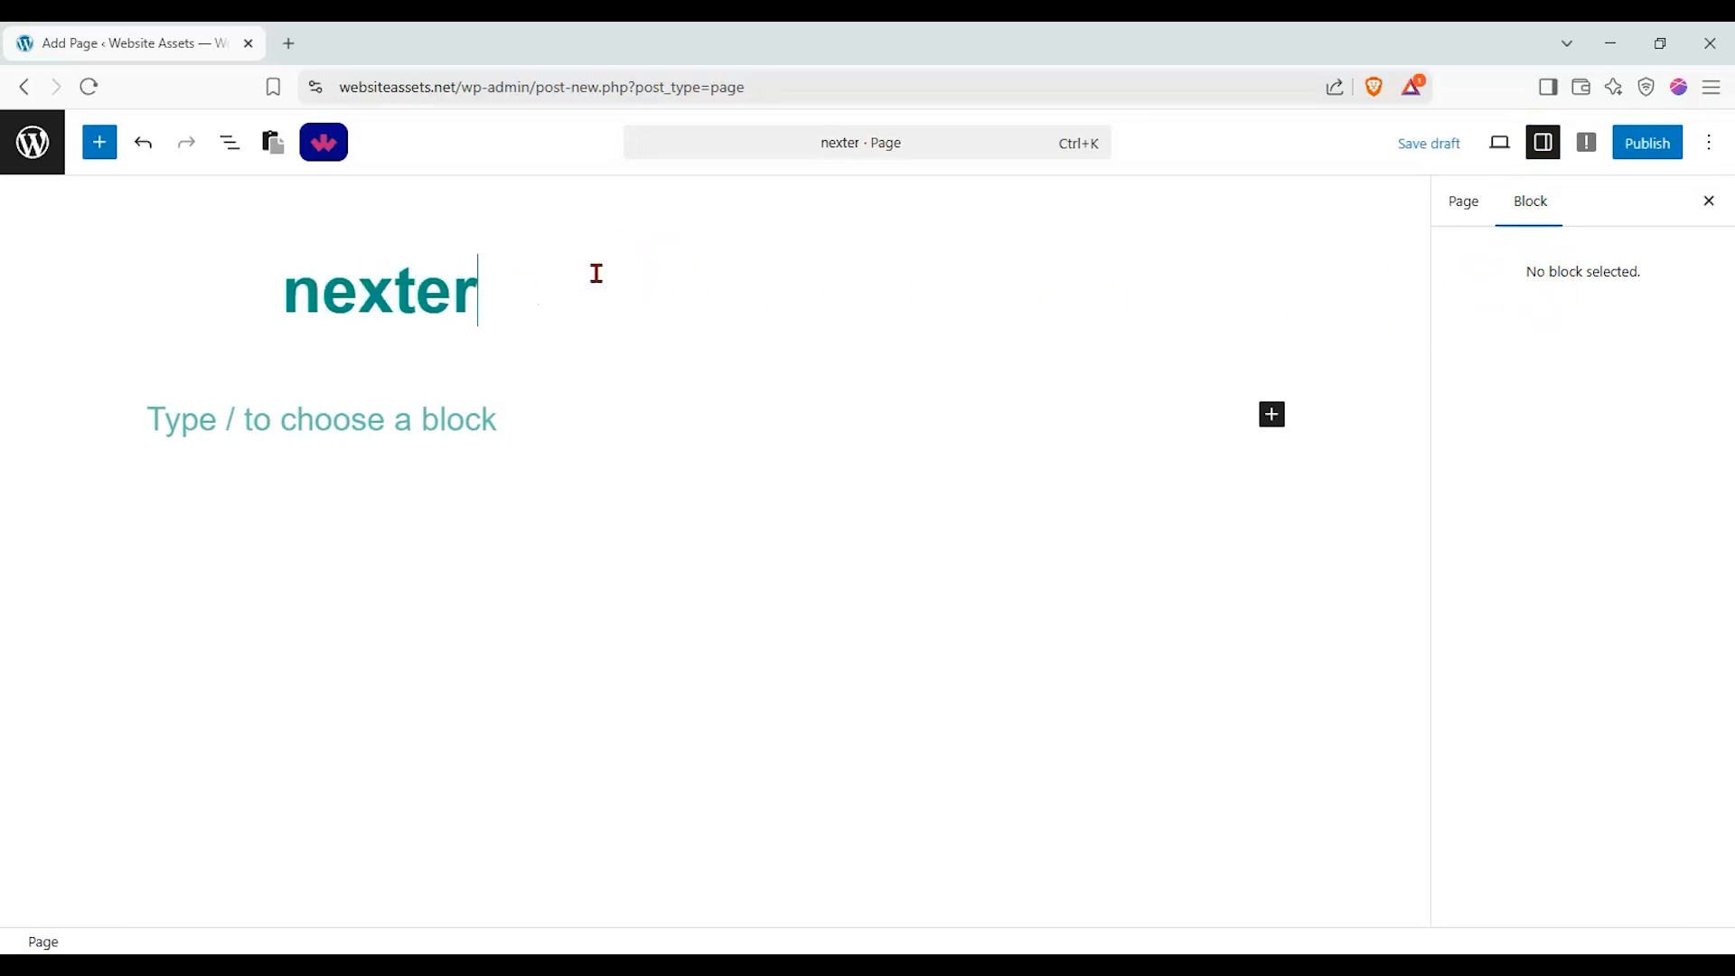
text( circle i)
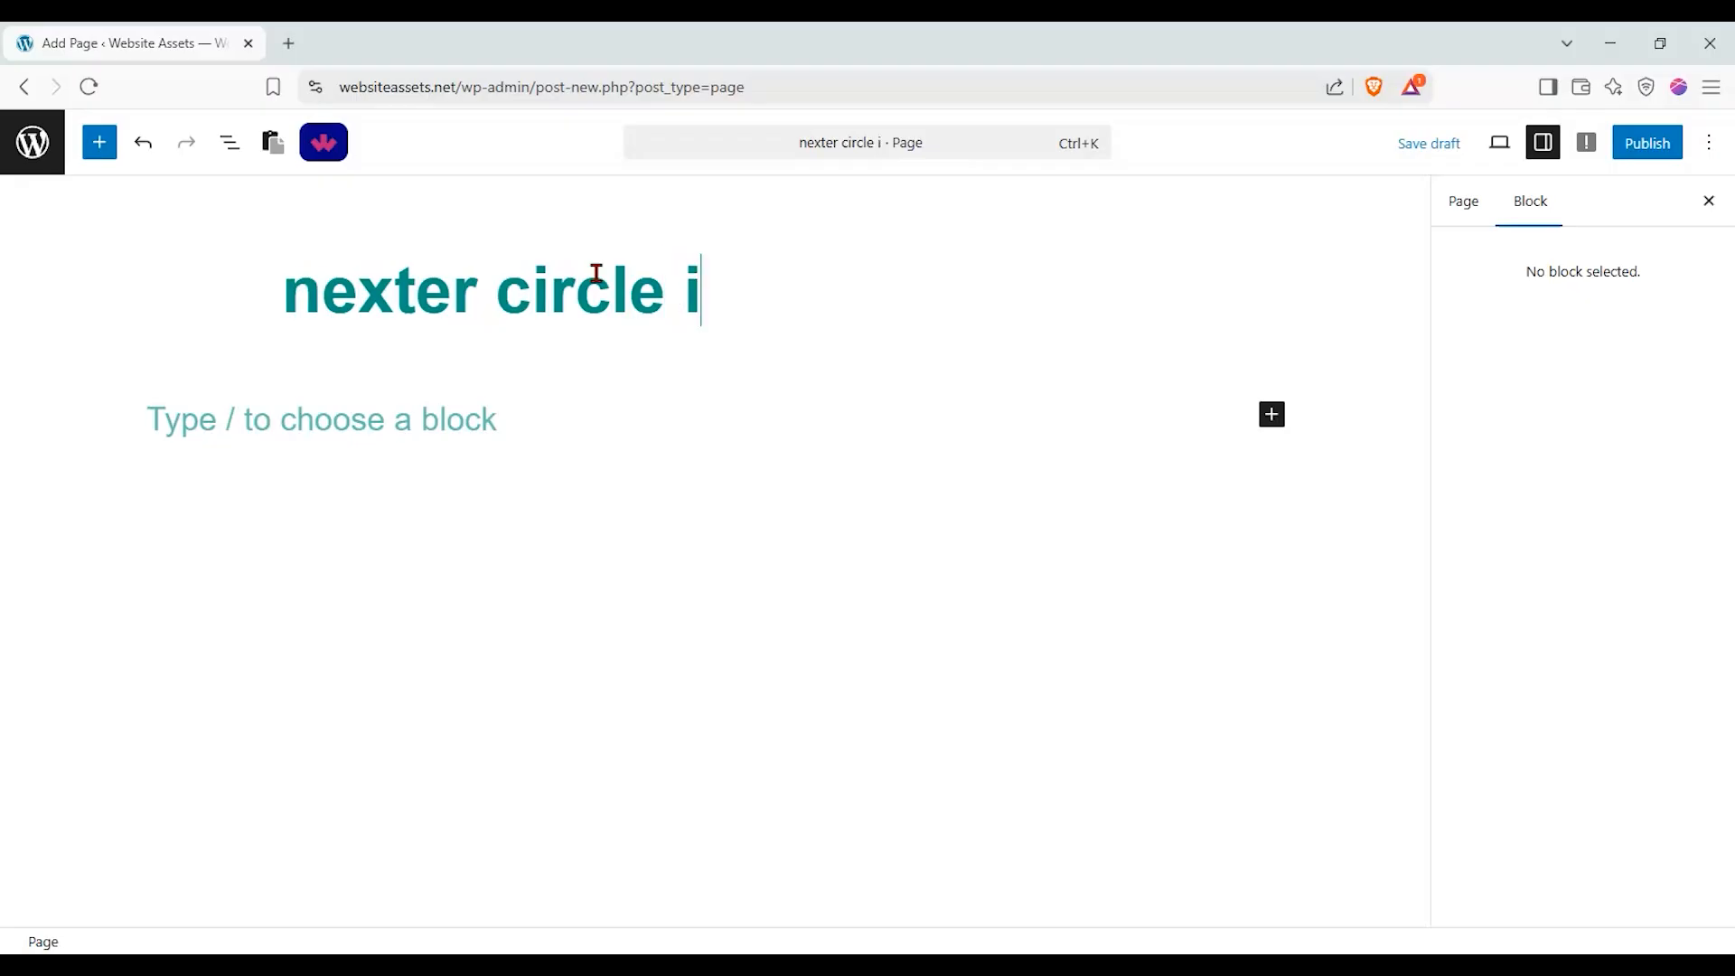
text(nfo block text)
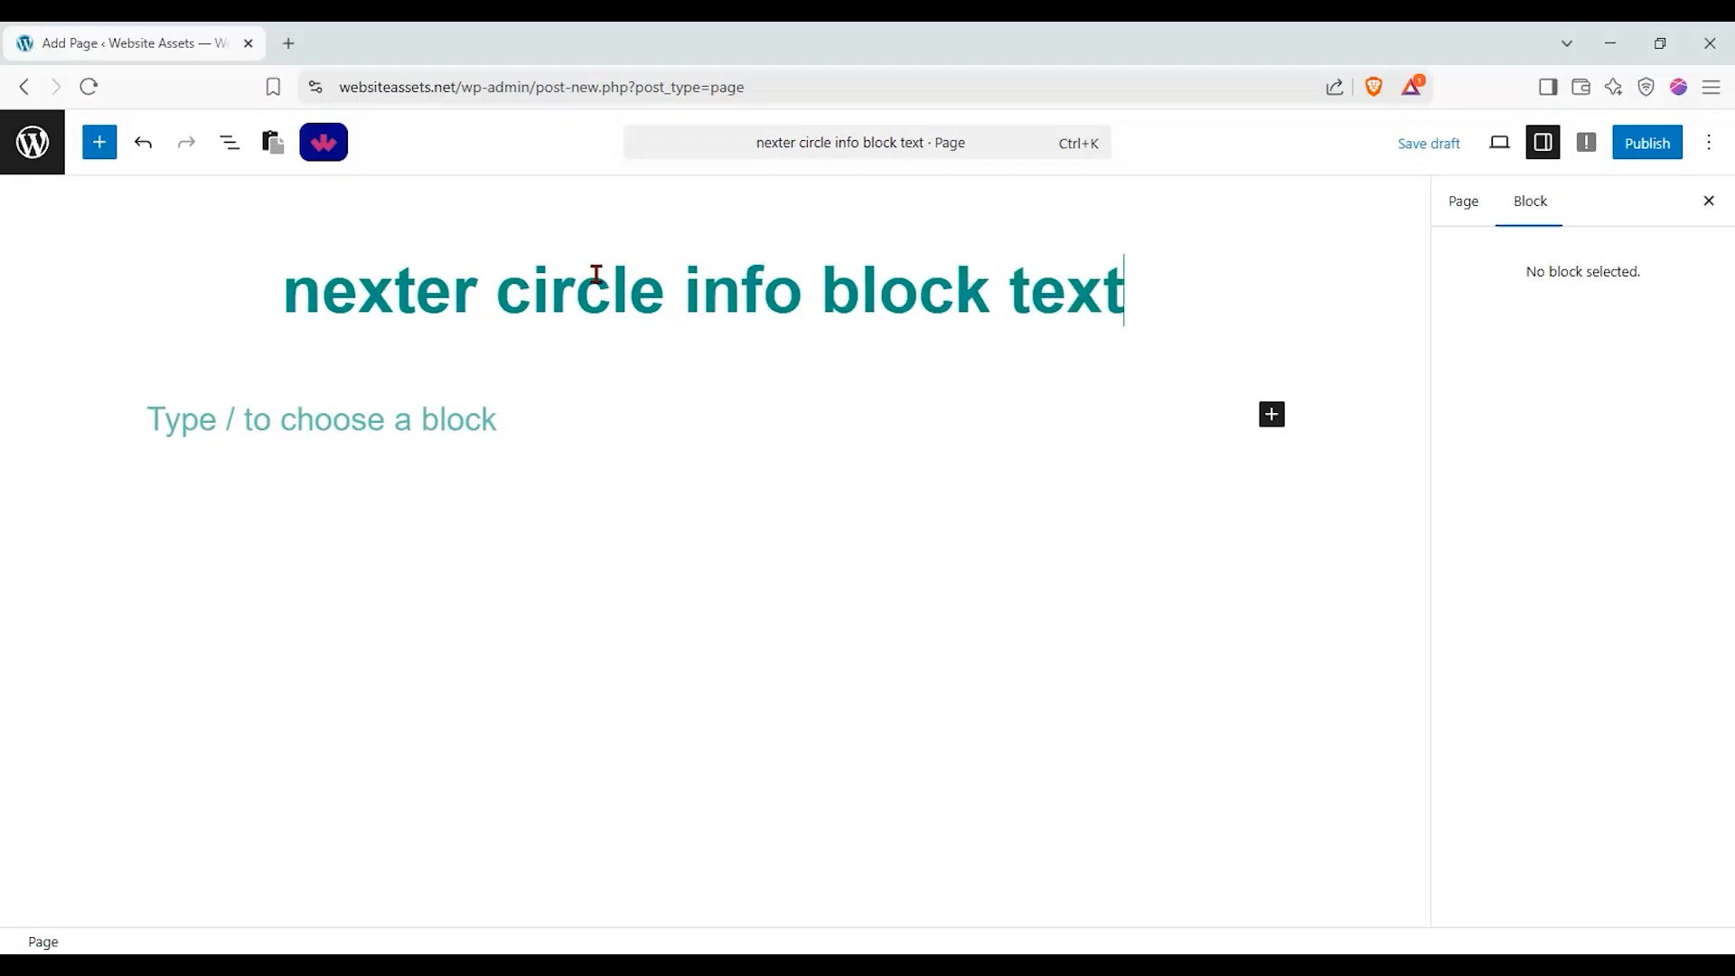
key(BackSpace)
text(t)
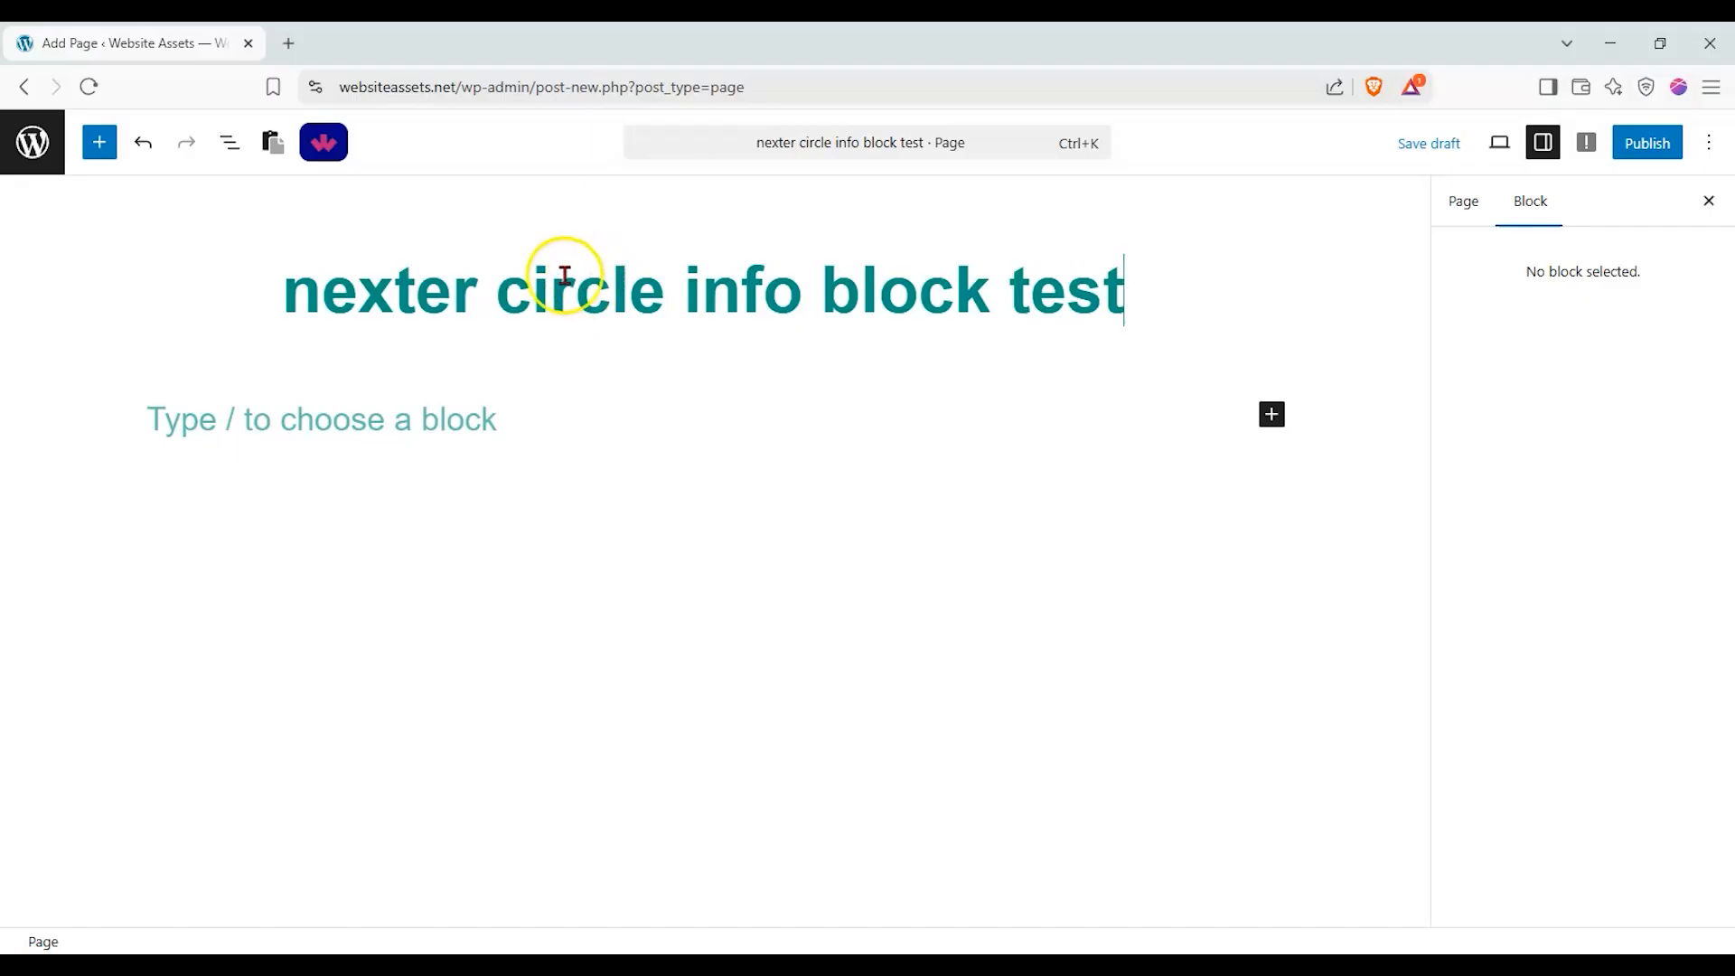
Find the Interactive Circle Info block by searching for "circle" and insert it below the page title.
click(101, 143)
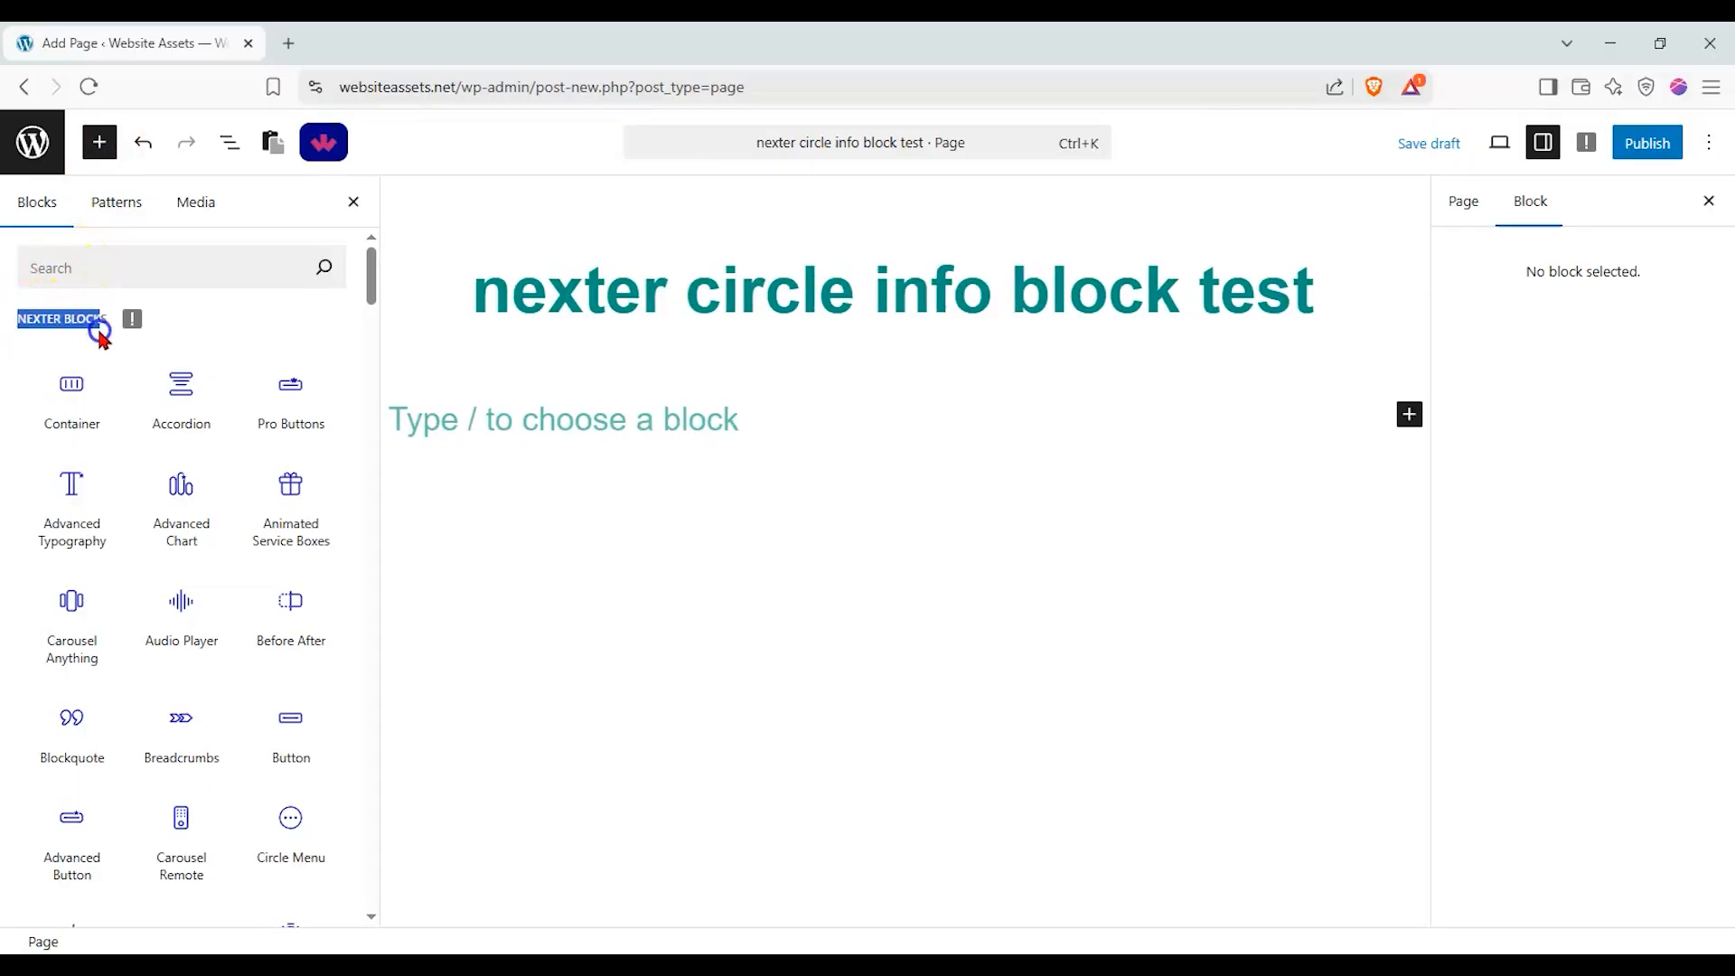
drag(371, 273, 362, 271)
click(235, 264)
text(circlke)
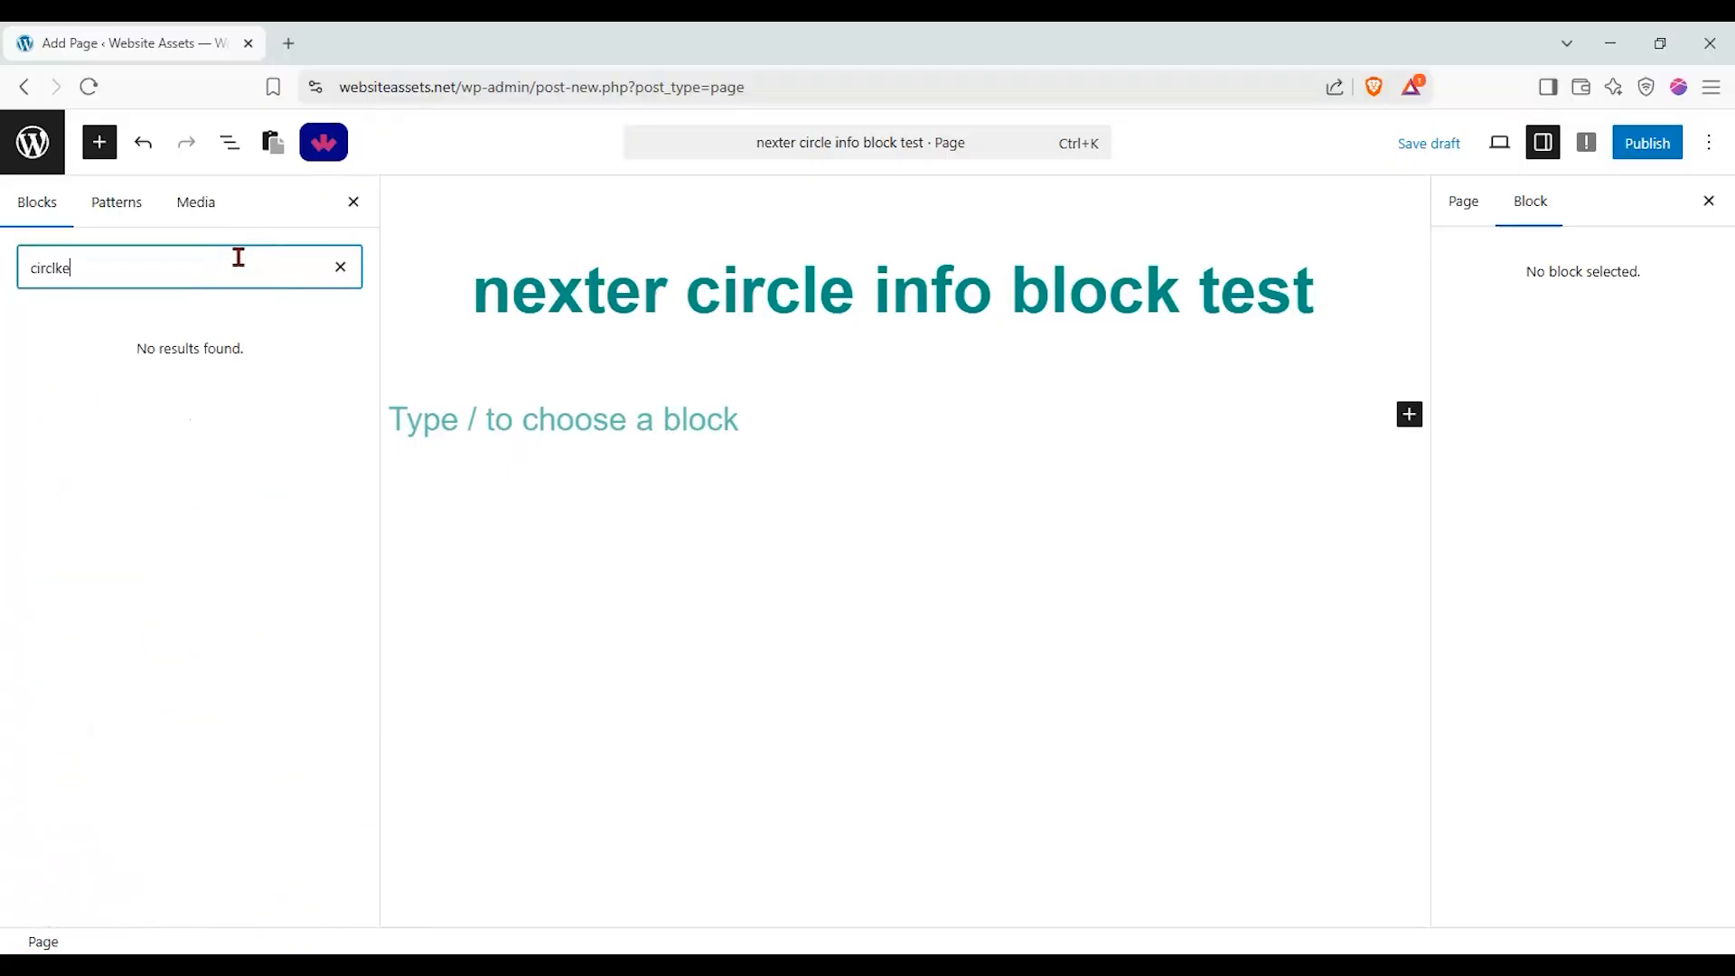
drag(209, 361, 820, 463)
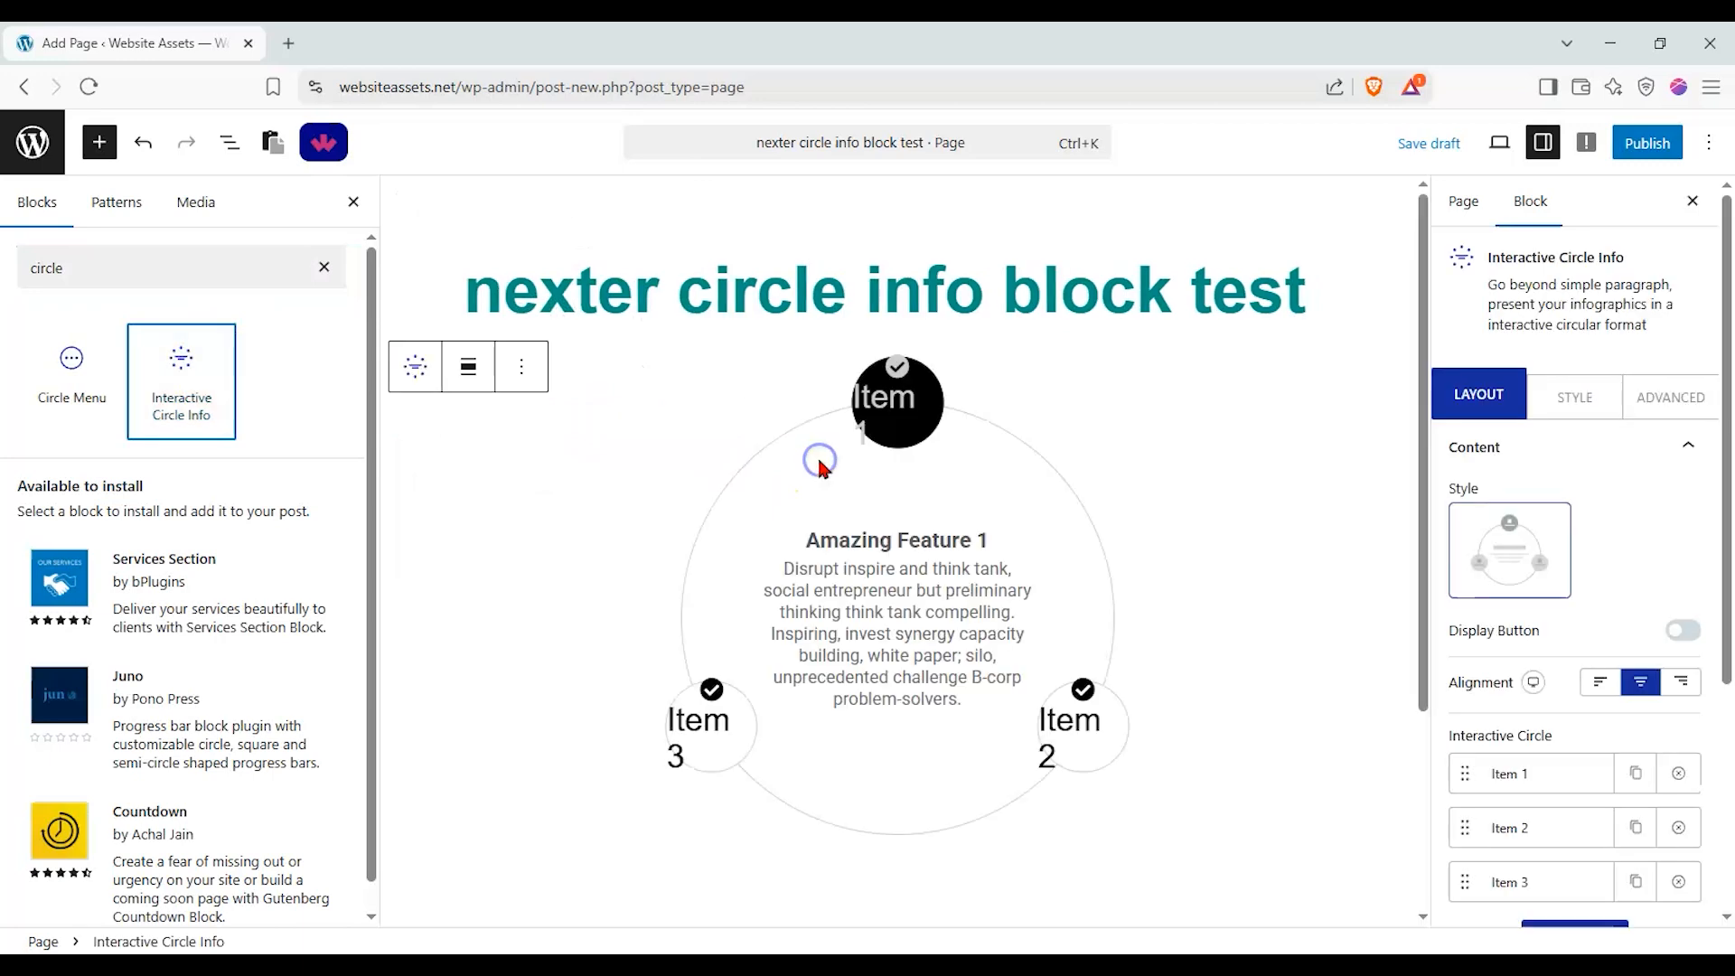
click(354, 202)
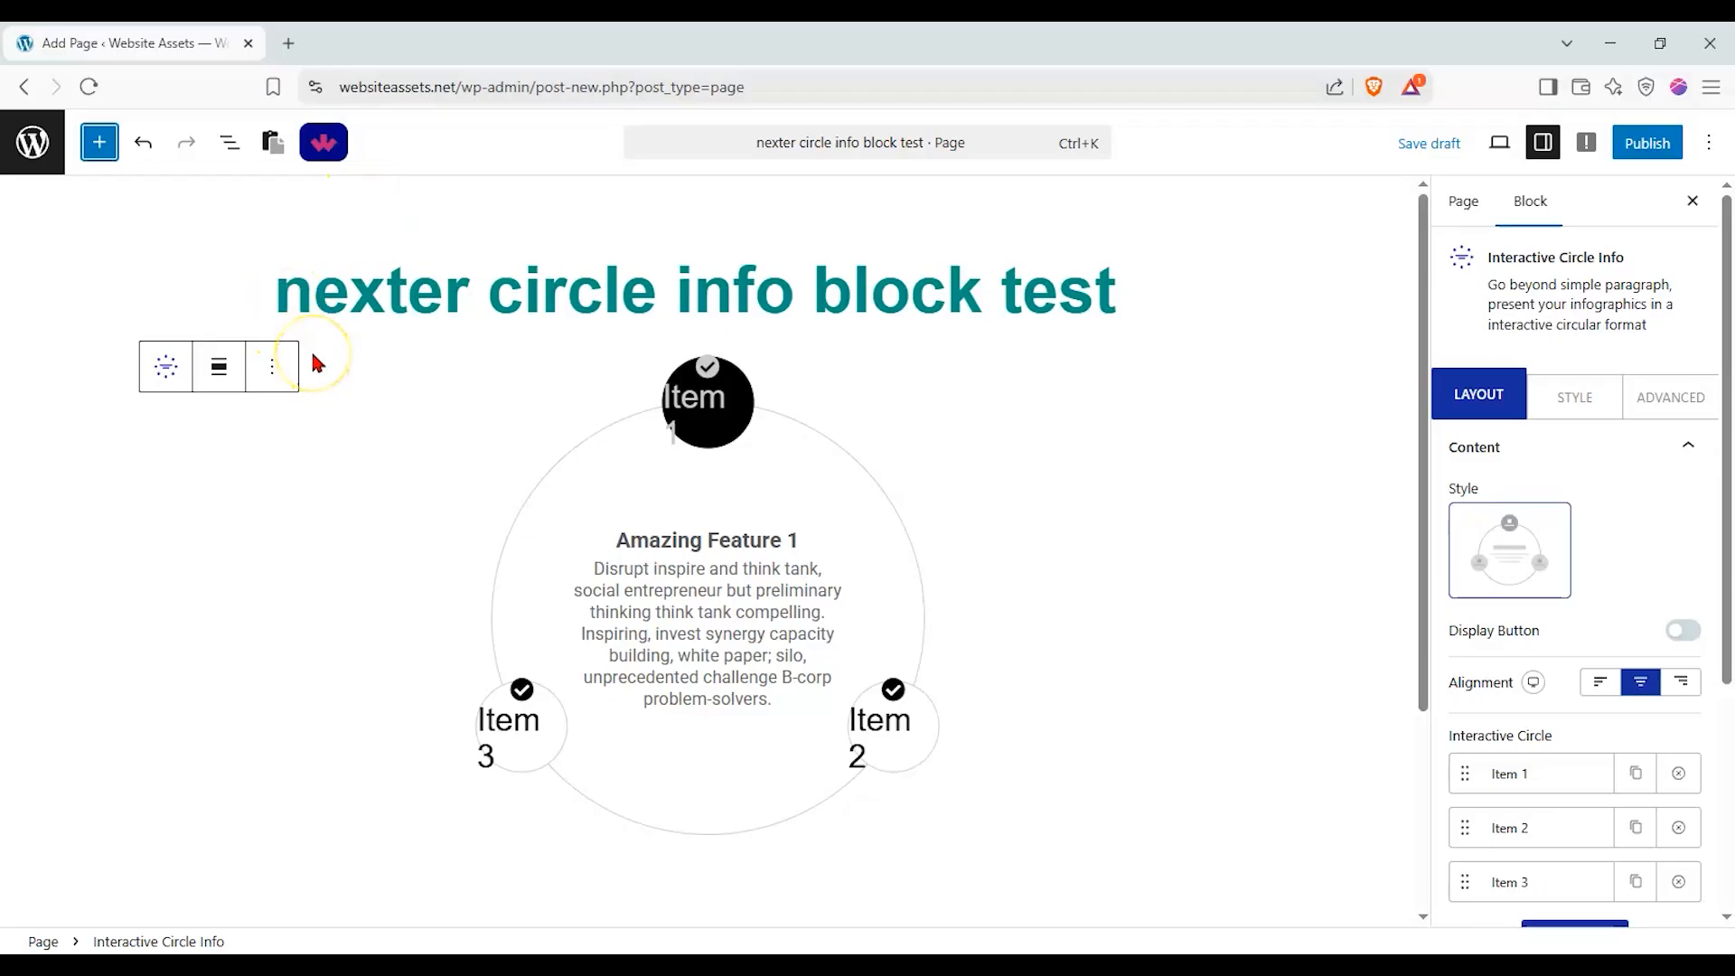
Examine how the circle's centre content changes as Item 1, Item 2 and Item 3 are activated in turn.
click(891, 724)
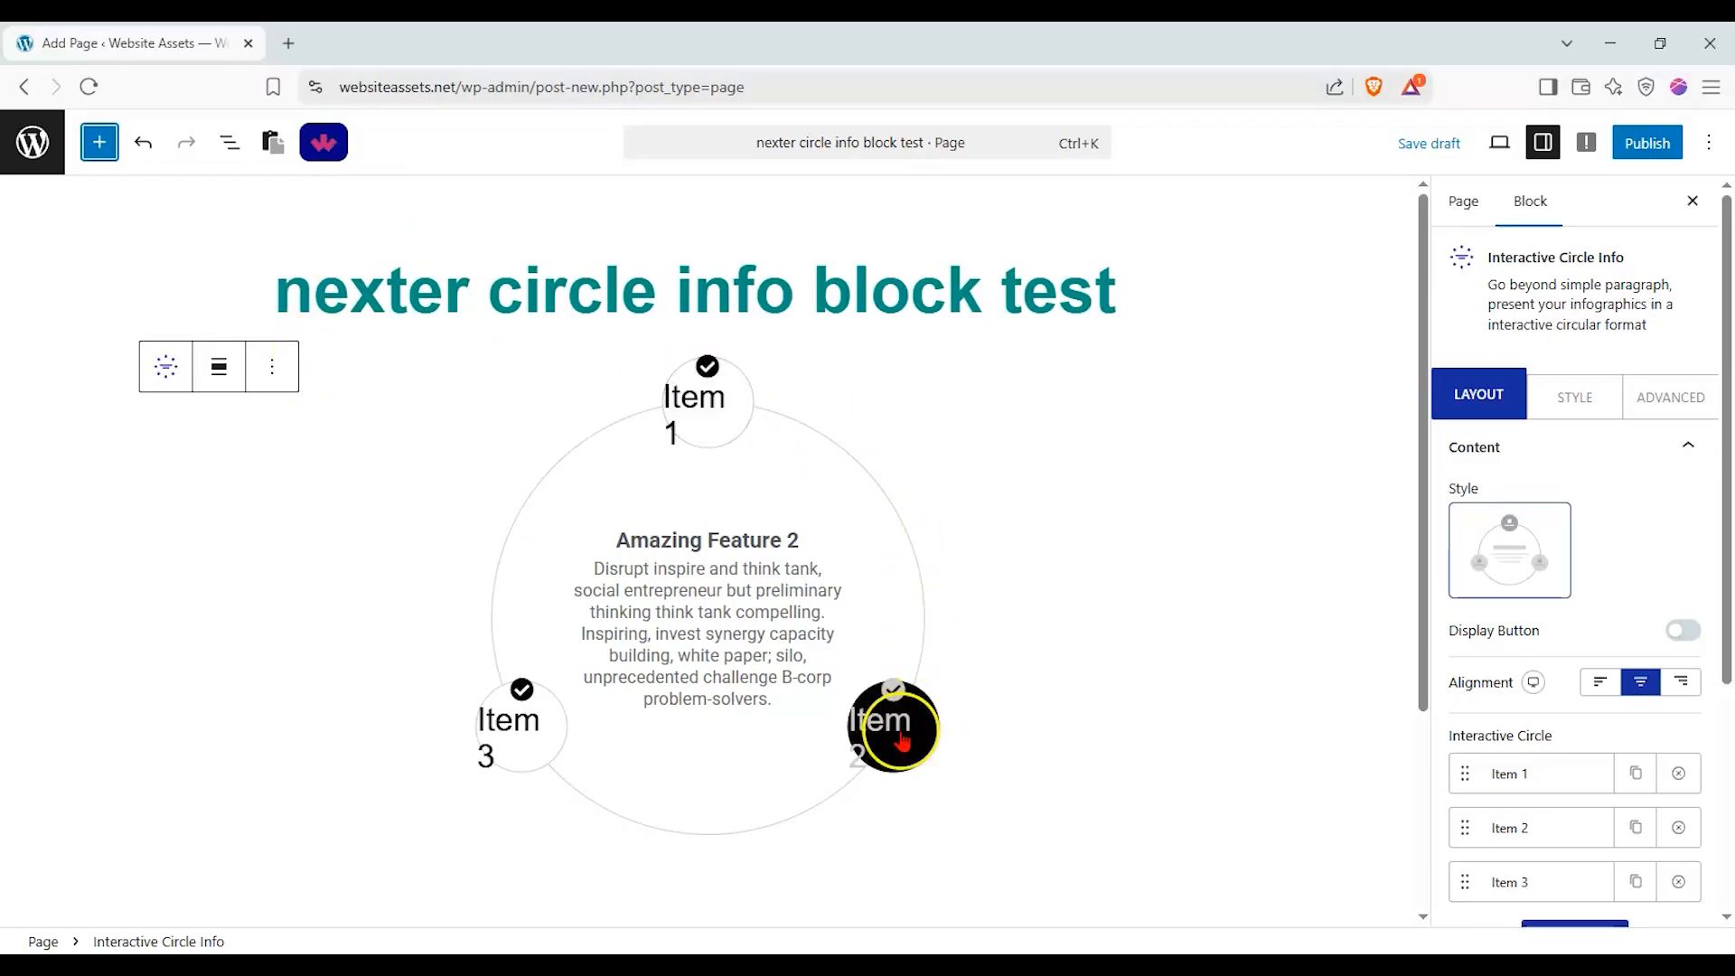
click(519, 728)
click(704, 402)
click(871, 752)
click(691, 393)
click(528, 722)
click(723, 420)
click(846, 707)
click(723, 398)
click(535, 723)
click(733, 391)
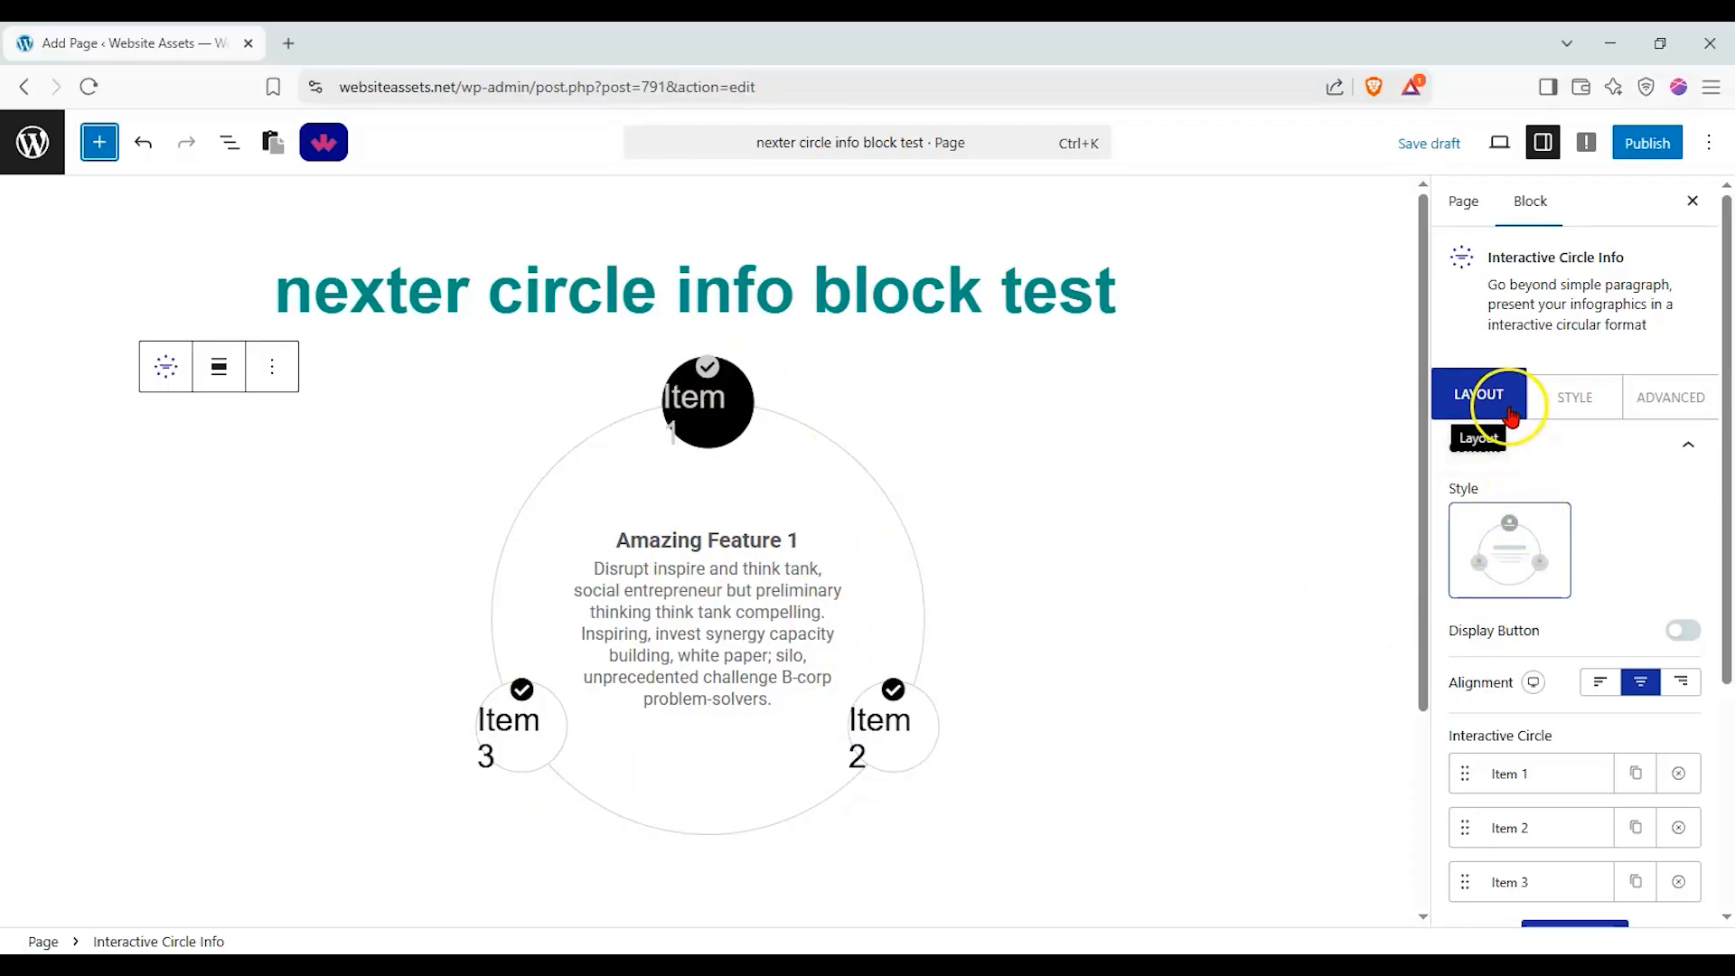
Enable the display button for the circle block and apply the third button style.
scroll(1600, 546, down, 1)
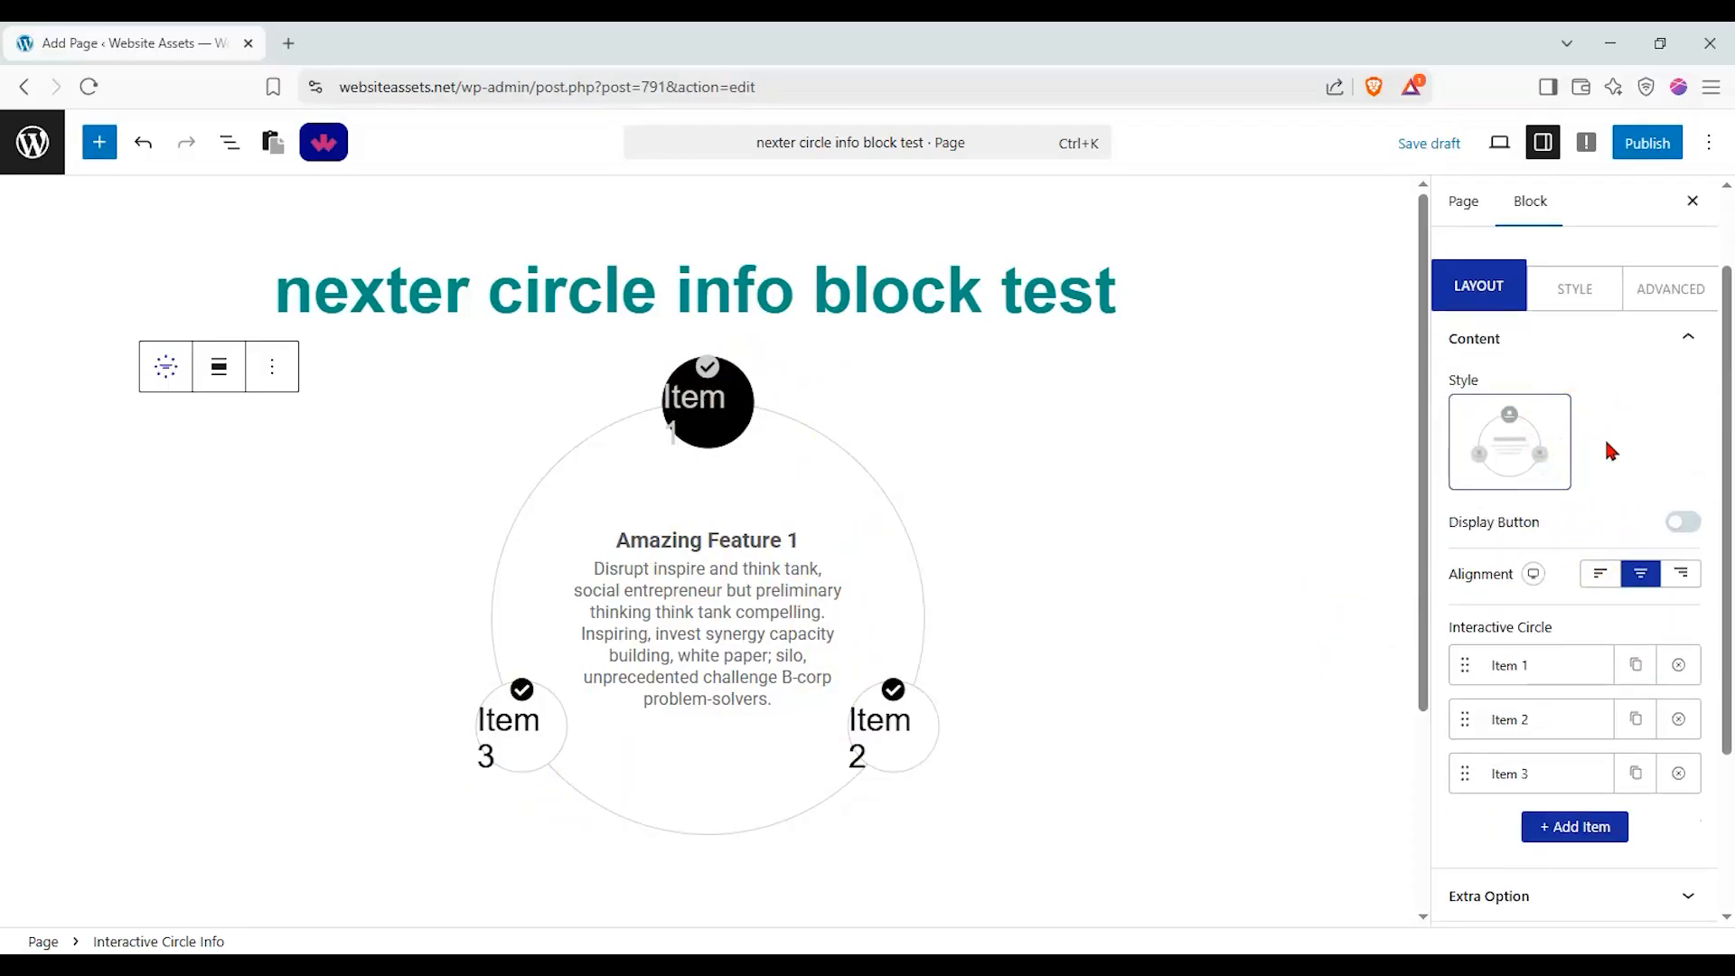
click(1678, 525)
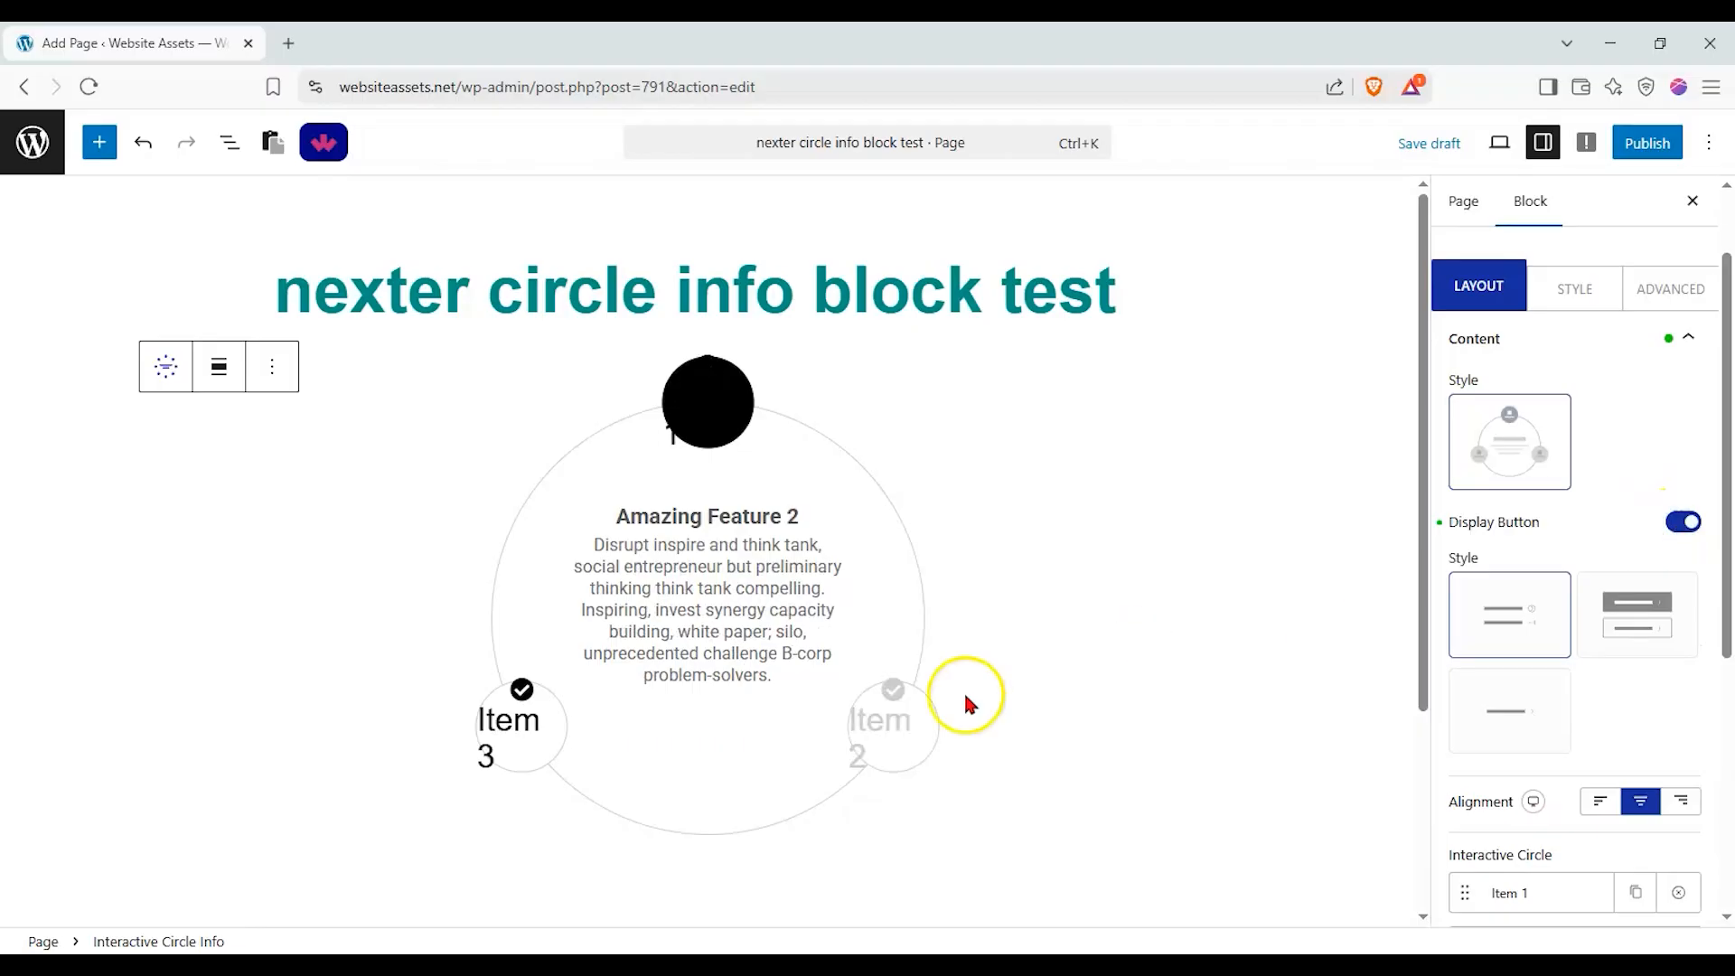
click(1516, 683)
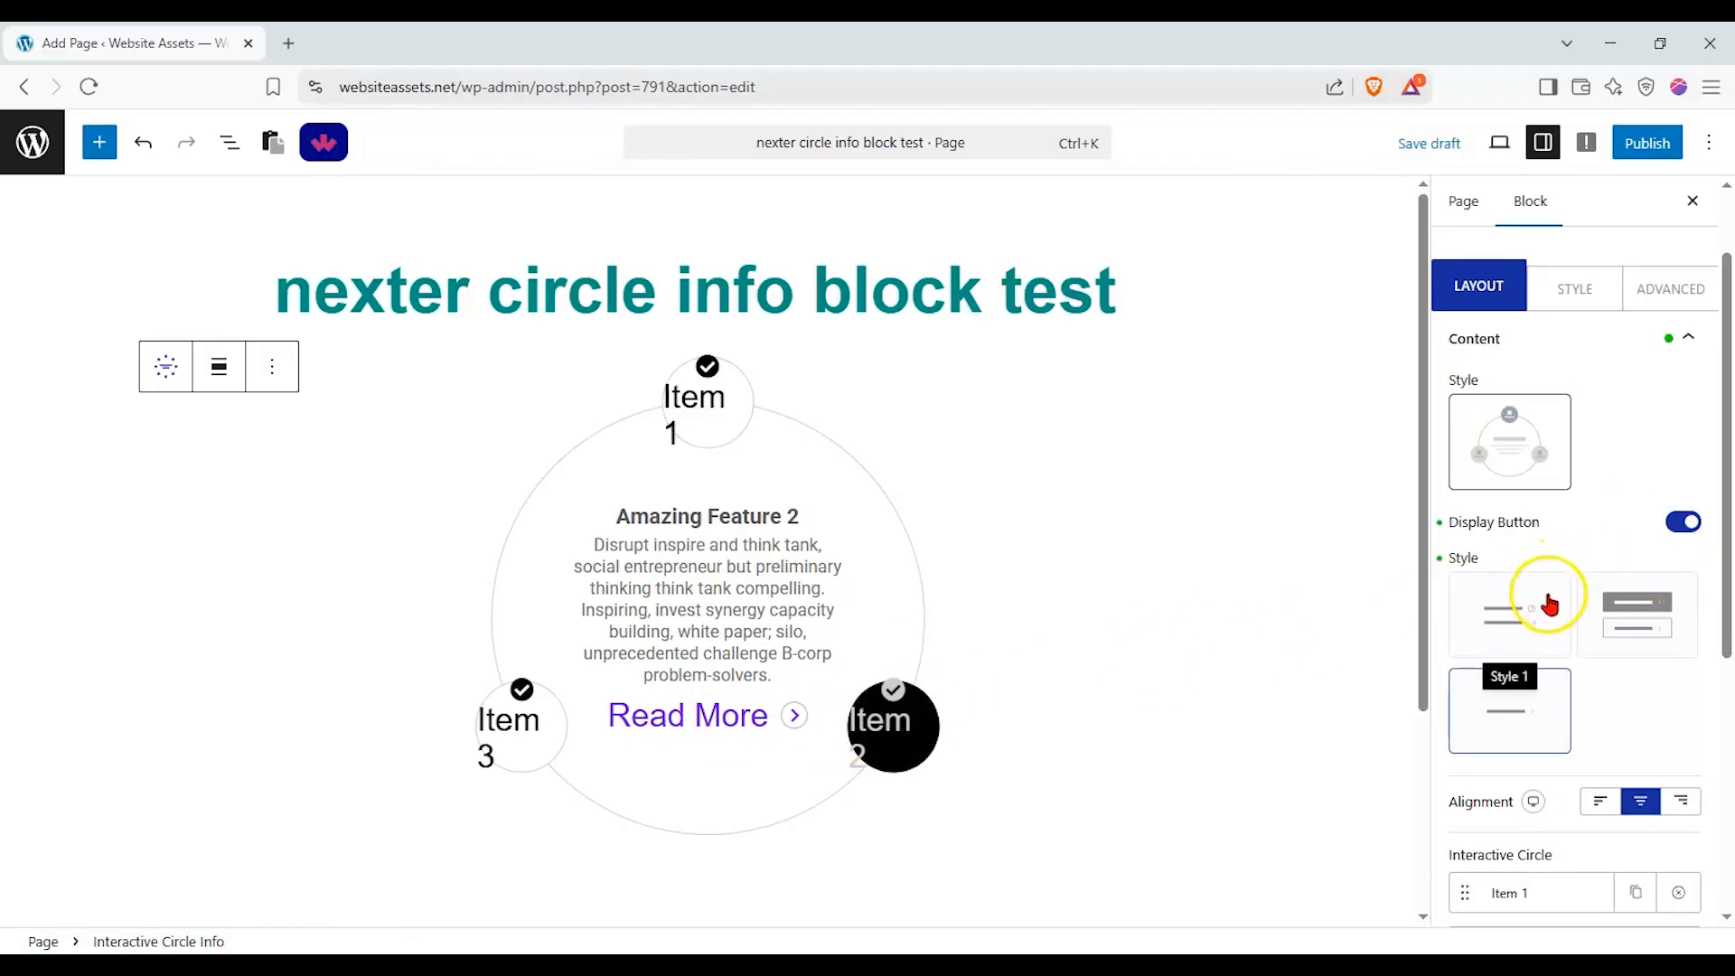
Try the left and right alignments on the circle block and return it to centre alignment.
scroll(1617, 585, down, 3)
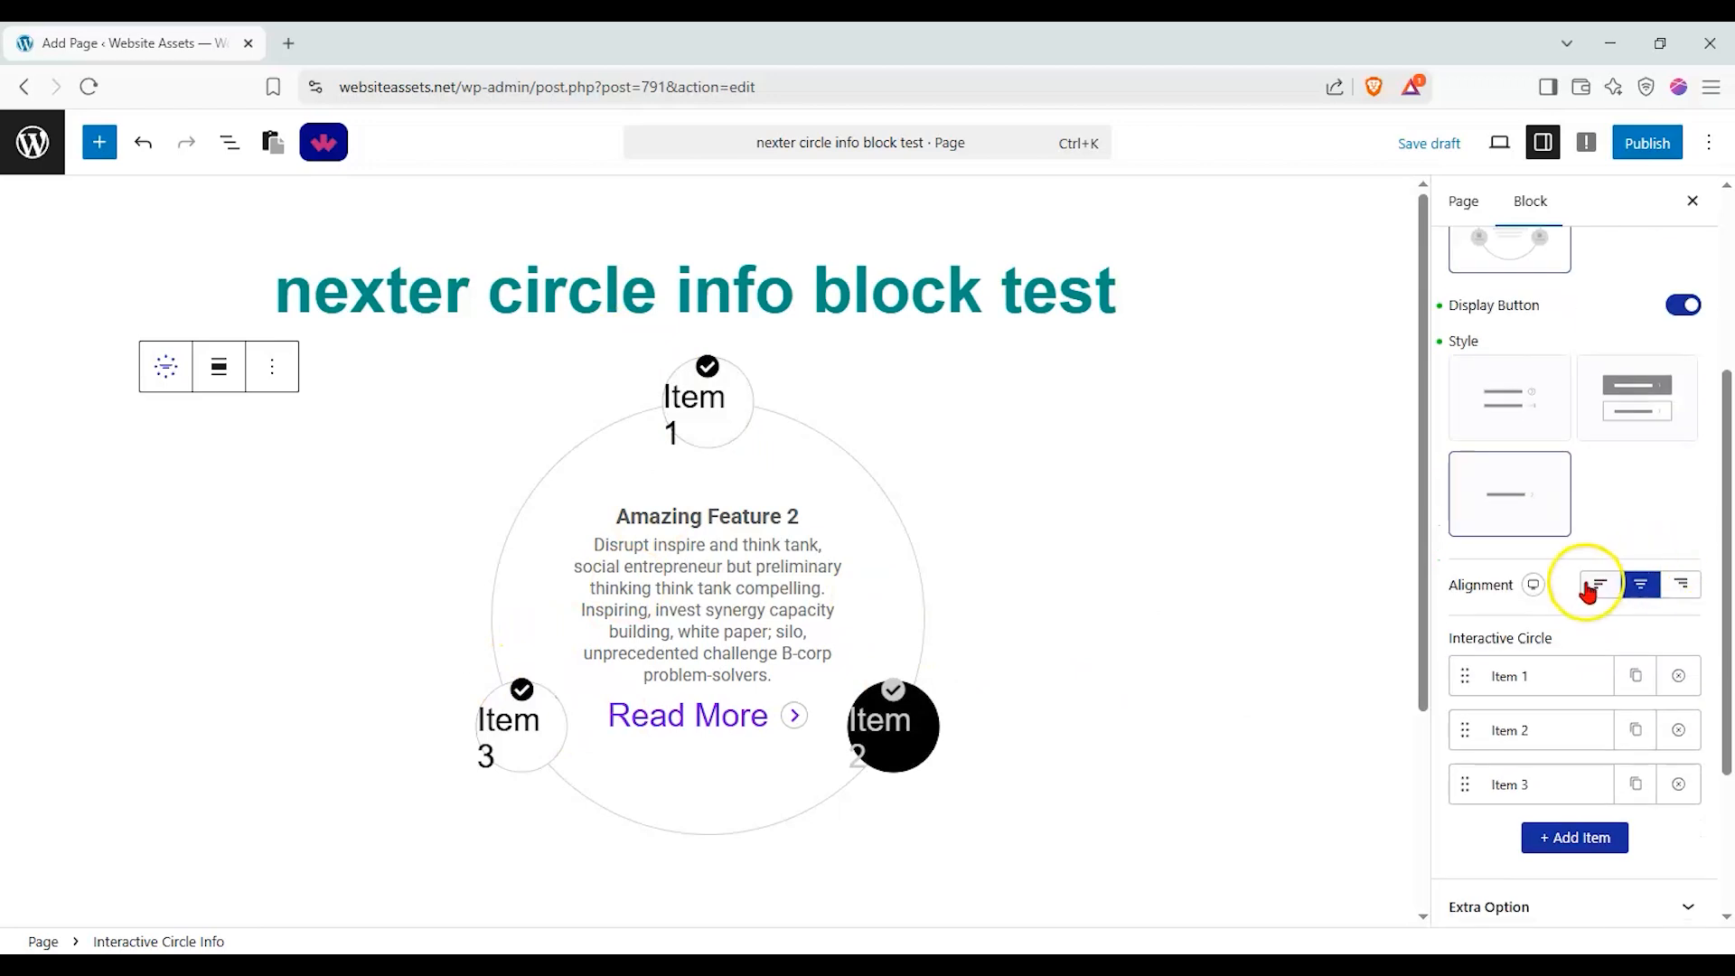
click(1597, 584)
click(1642, 589)
click(1681, 584)
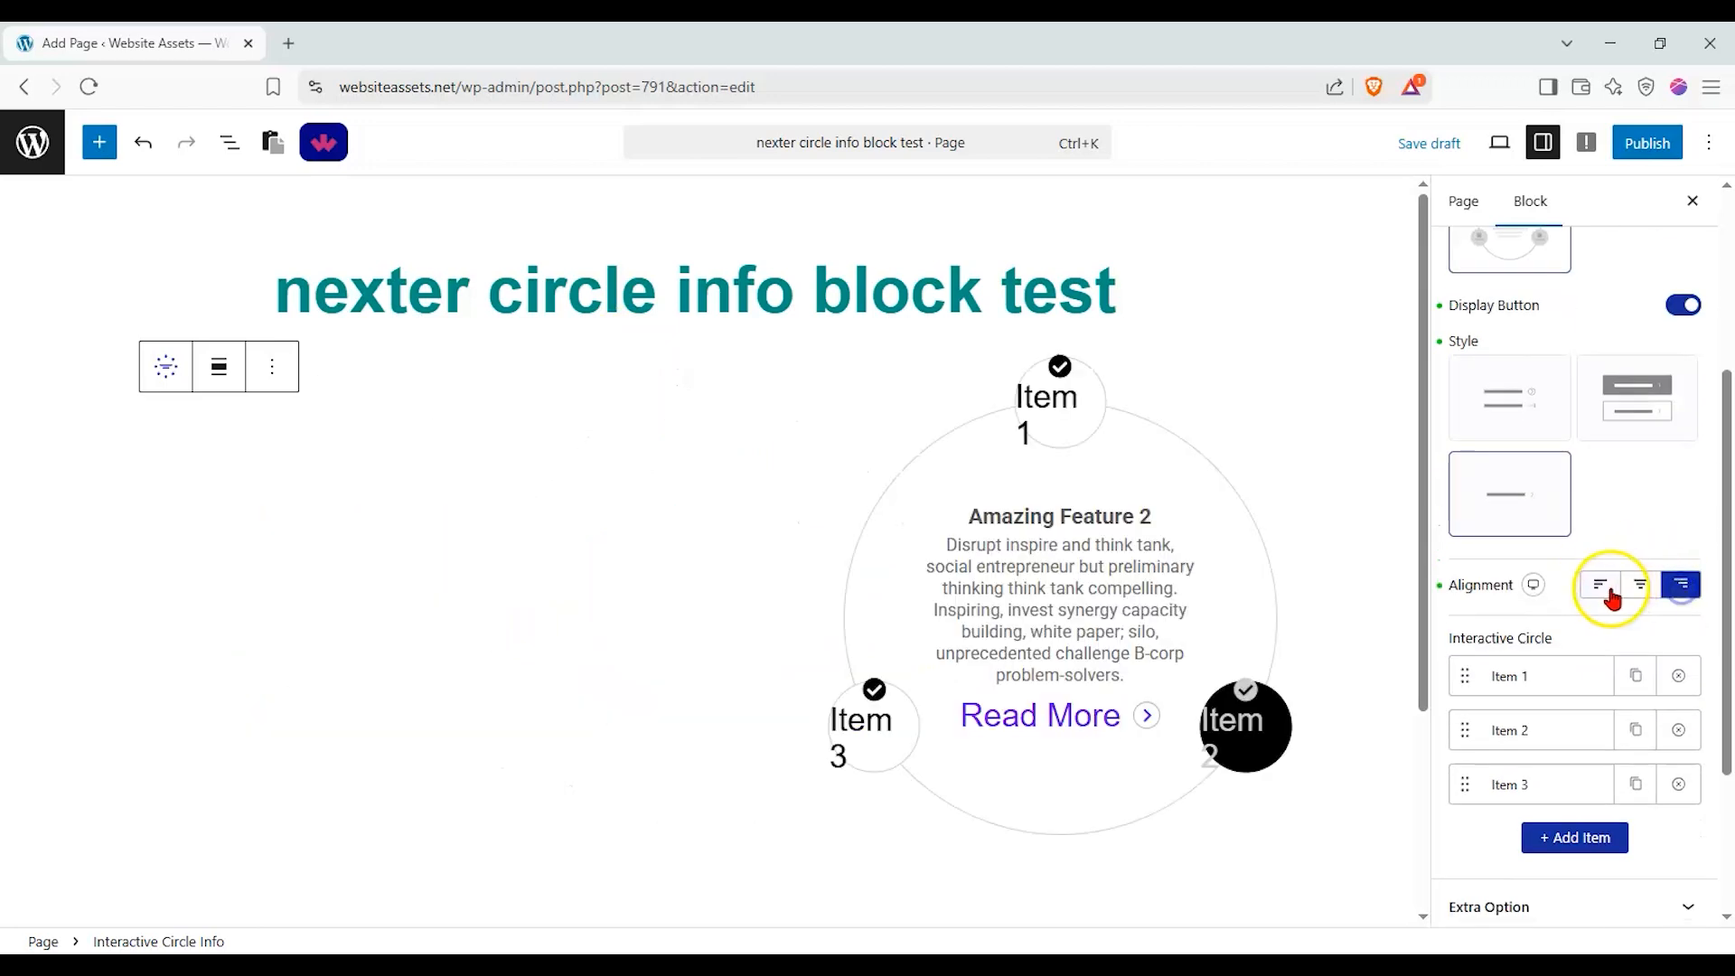
click(1600, 586)
click(1642, 587)
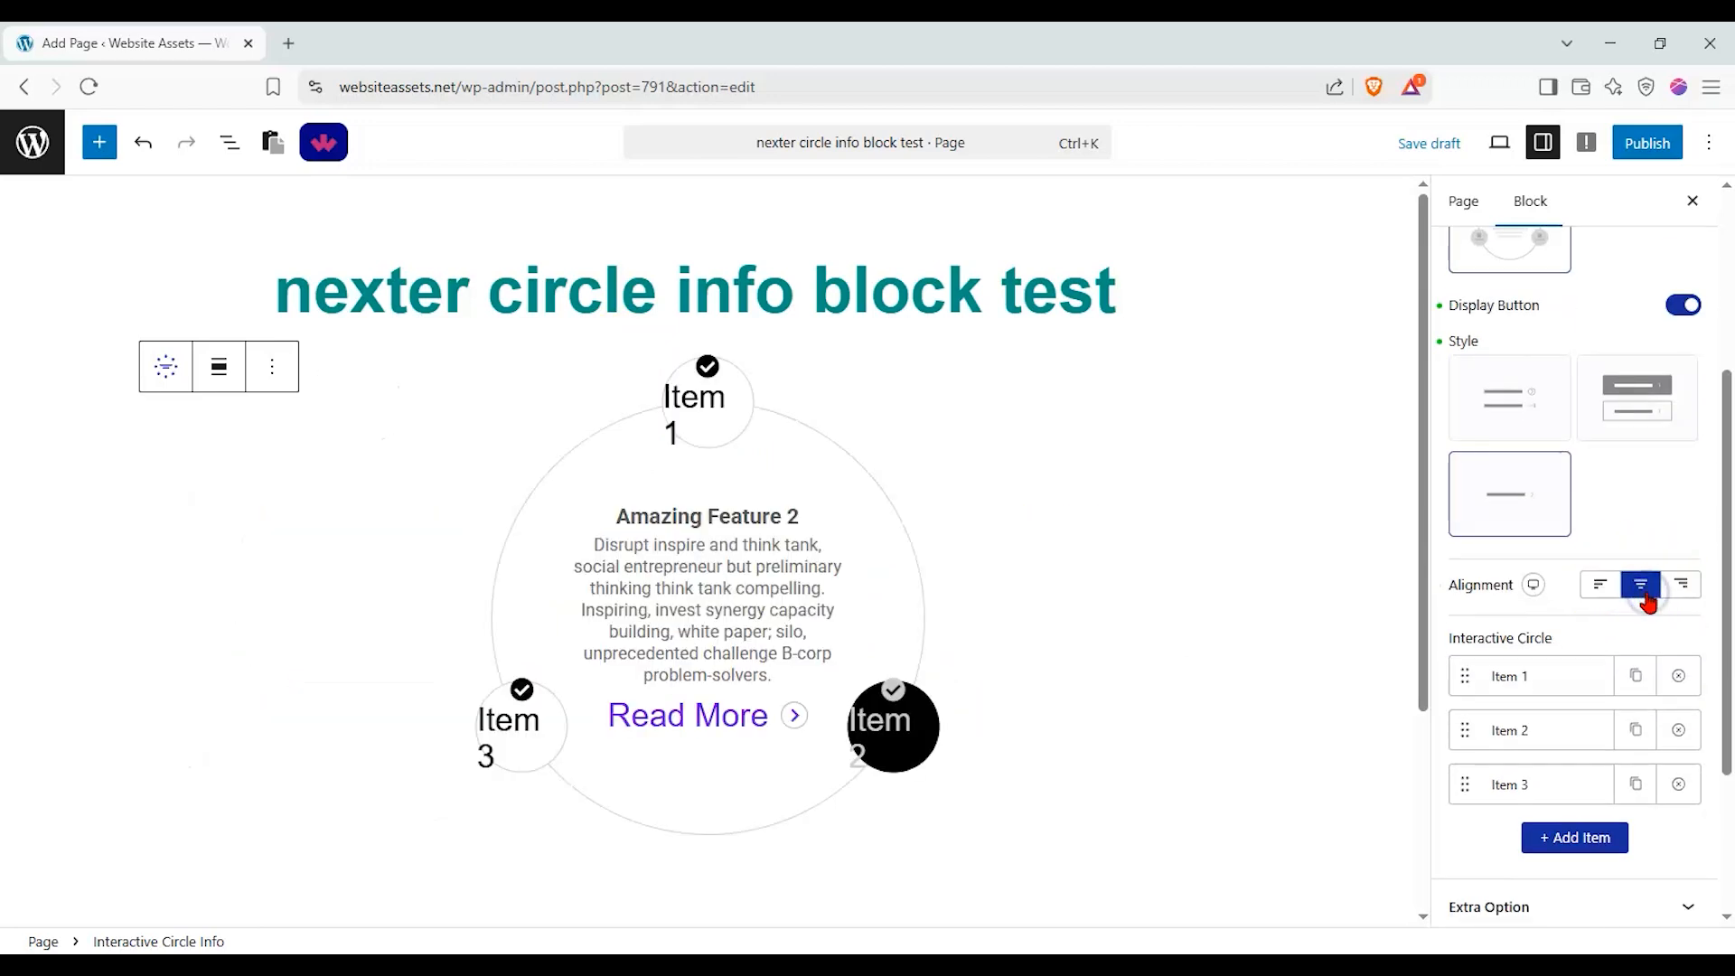
Set the button title of Item 1 in the interactive circle to "circle 1".
scroll(1707, 510, down, 3)
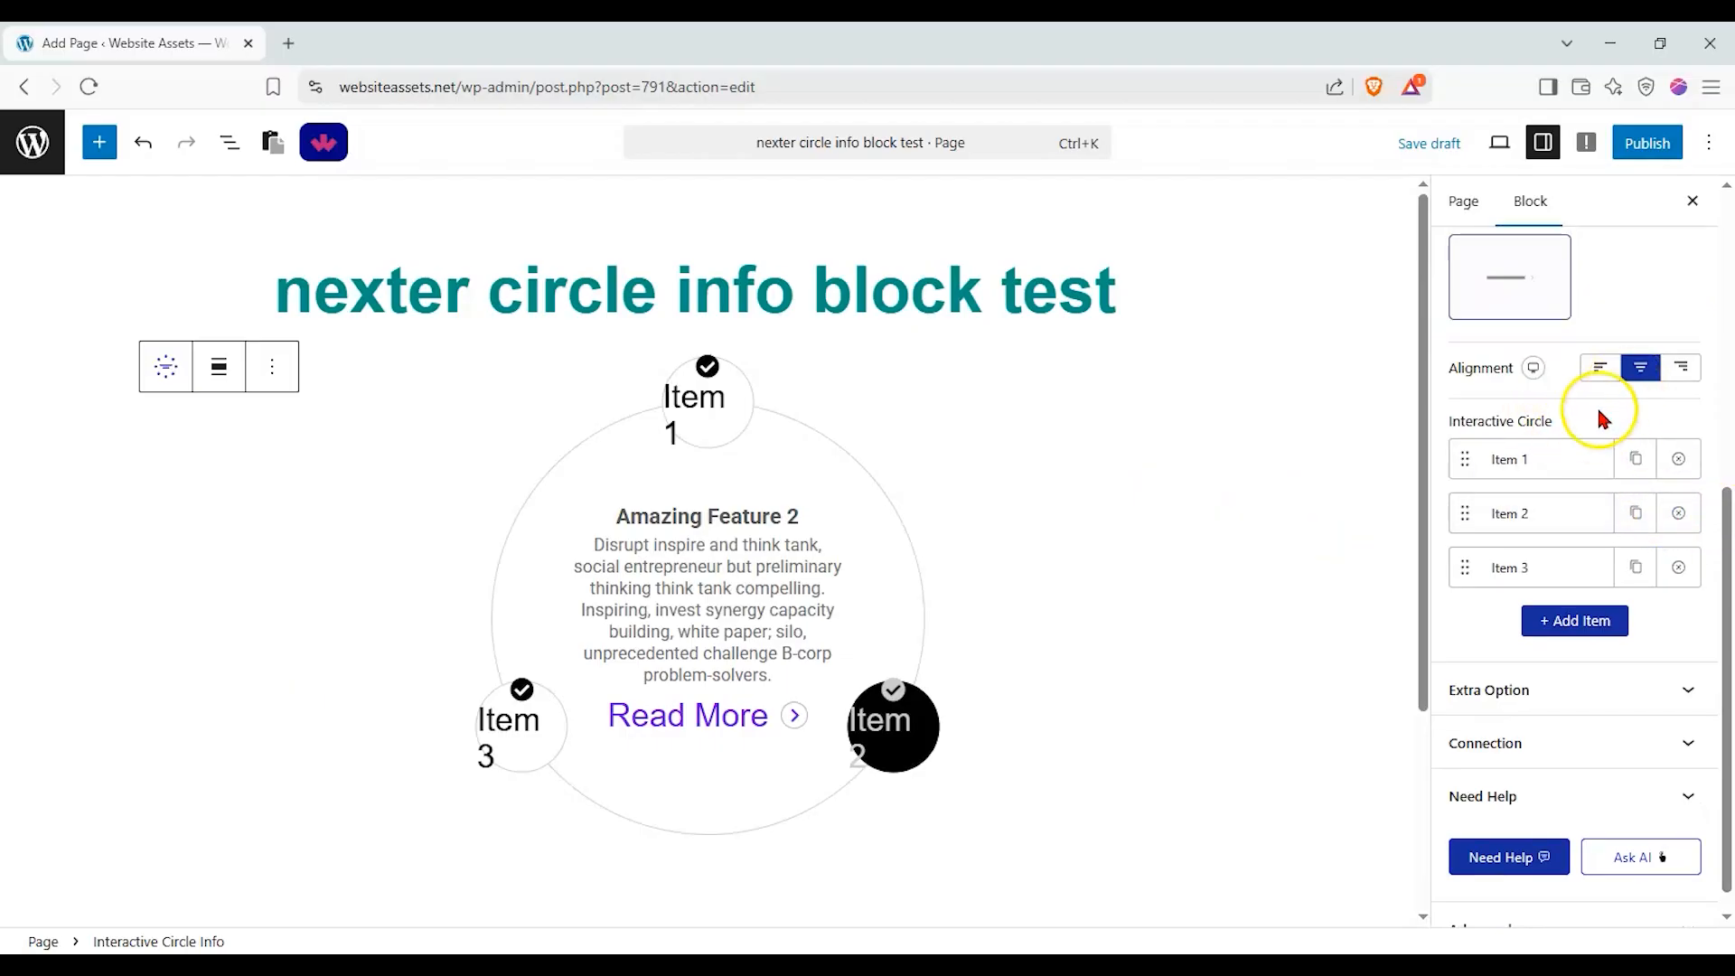
click(1533, 465)
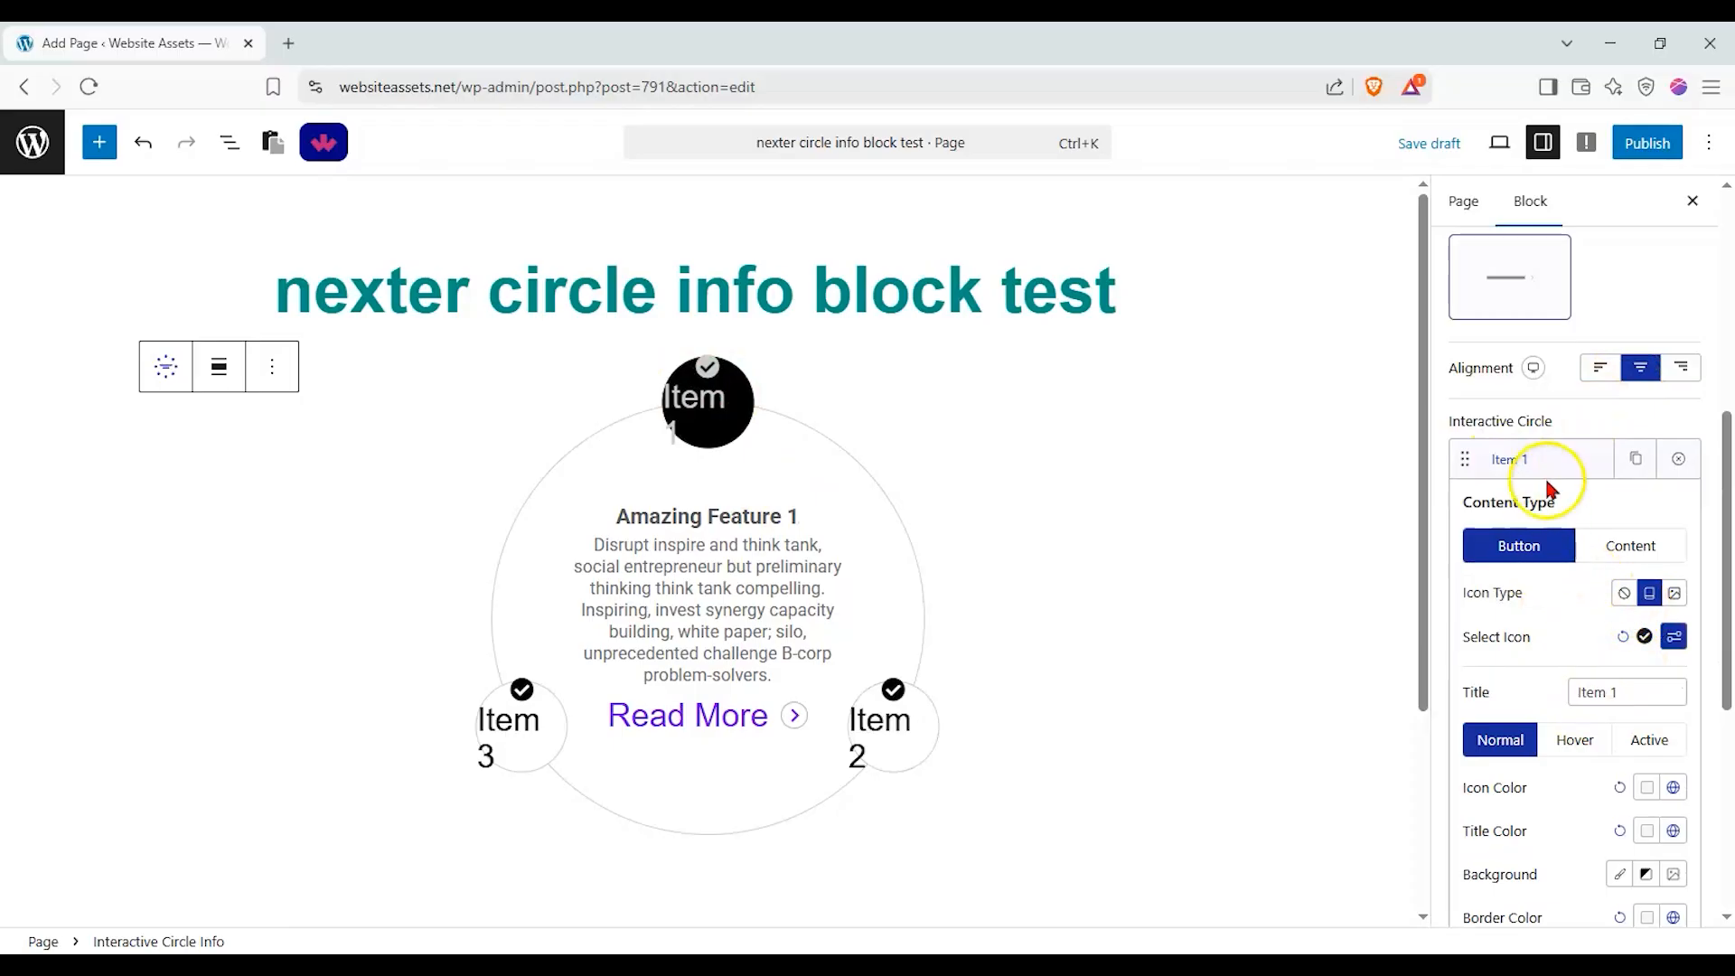
scroll(1546, 487, down, 1)
click(1599, 443)
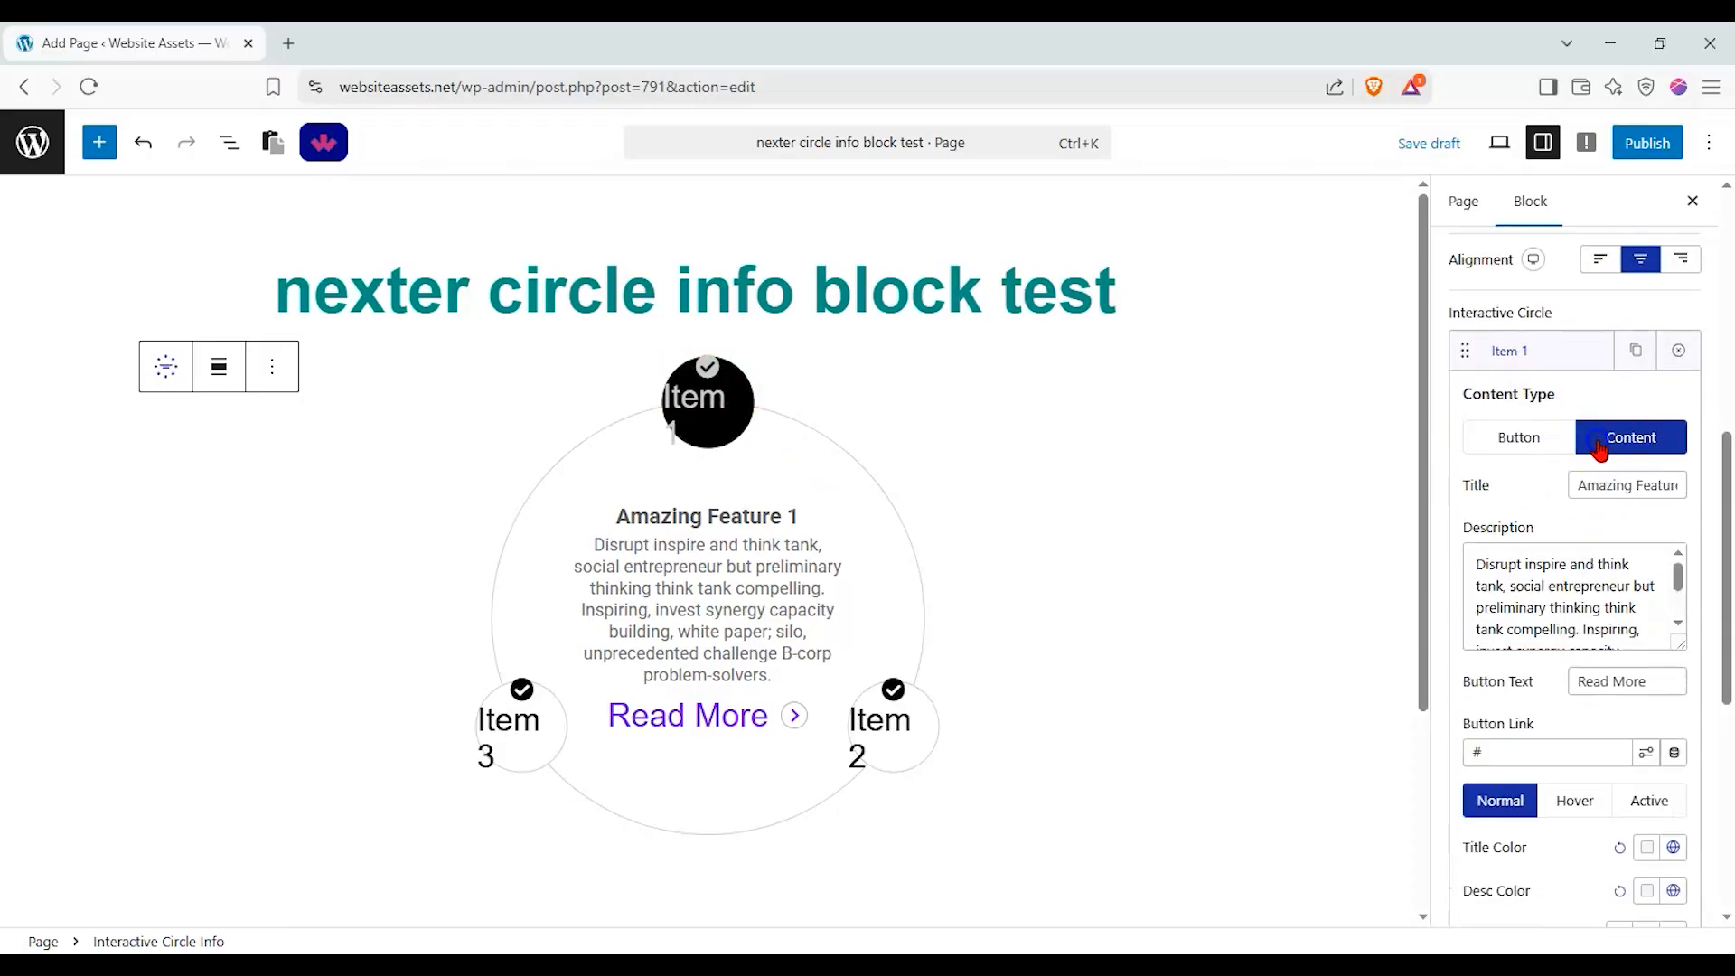
click(1527, 441)
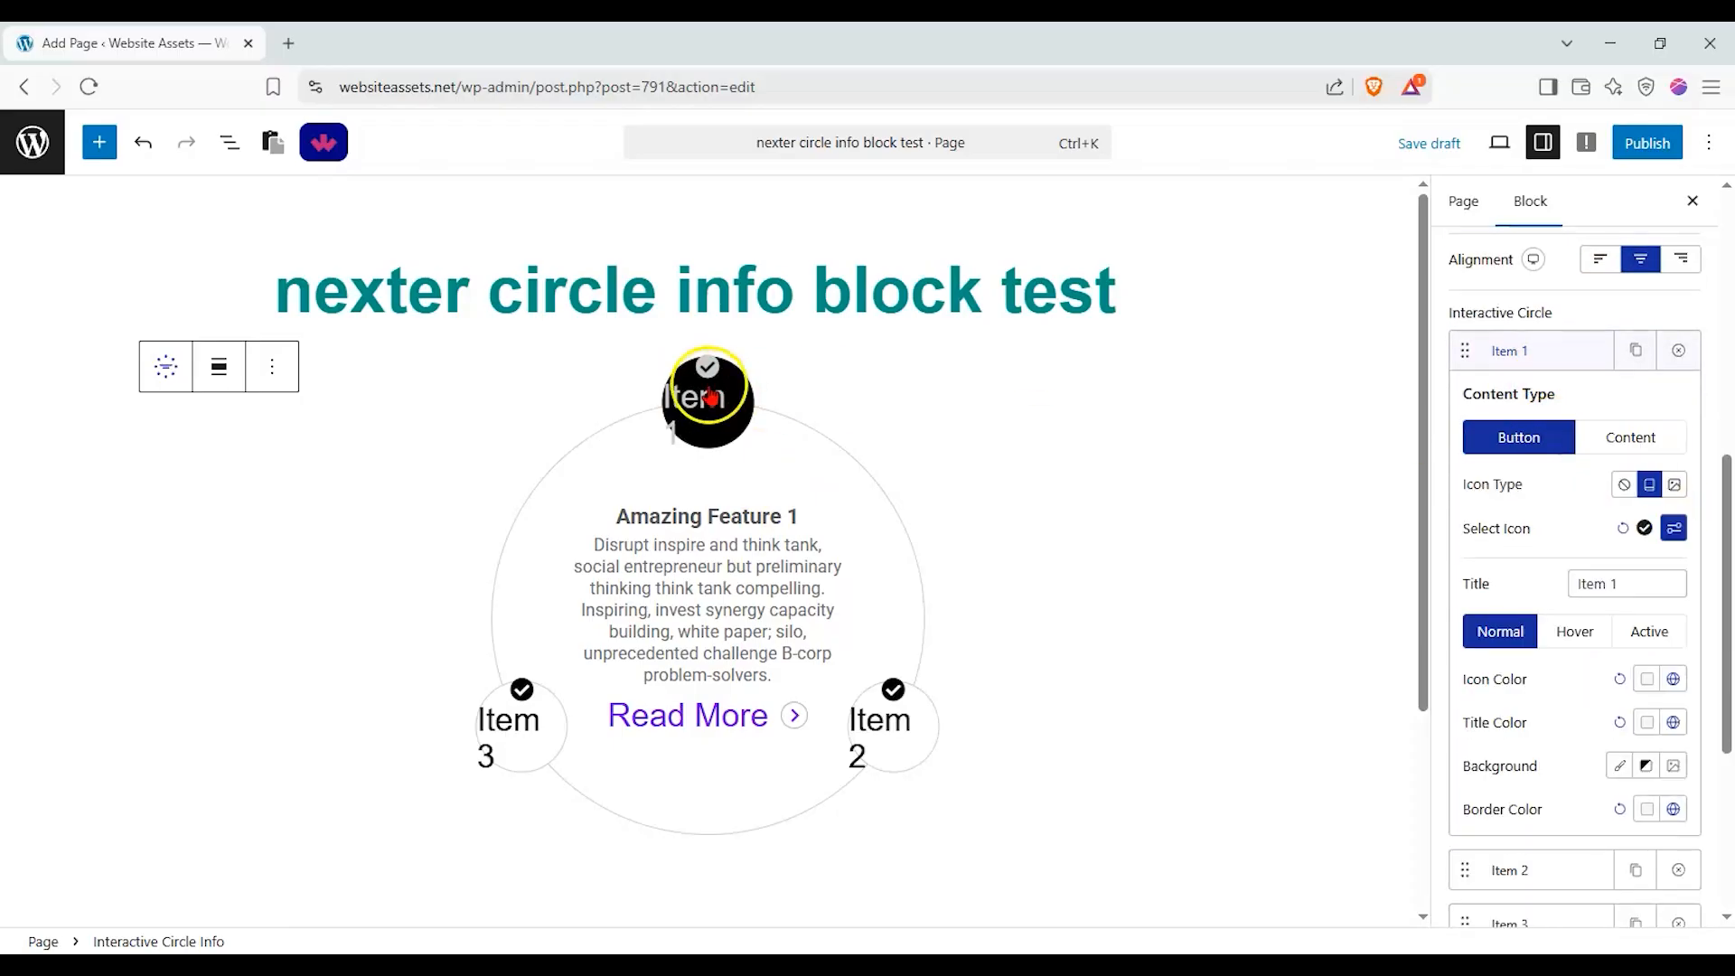
drag(1626, 584, 1217, 586)
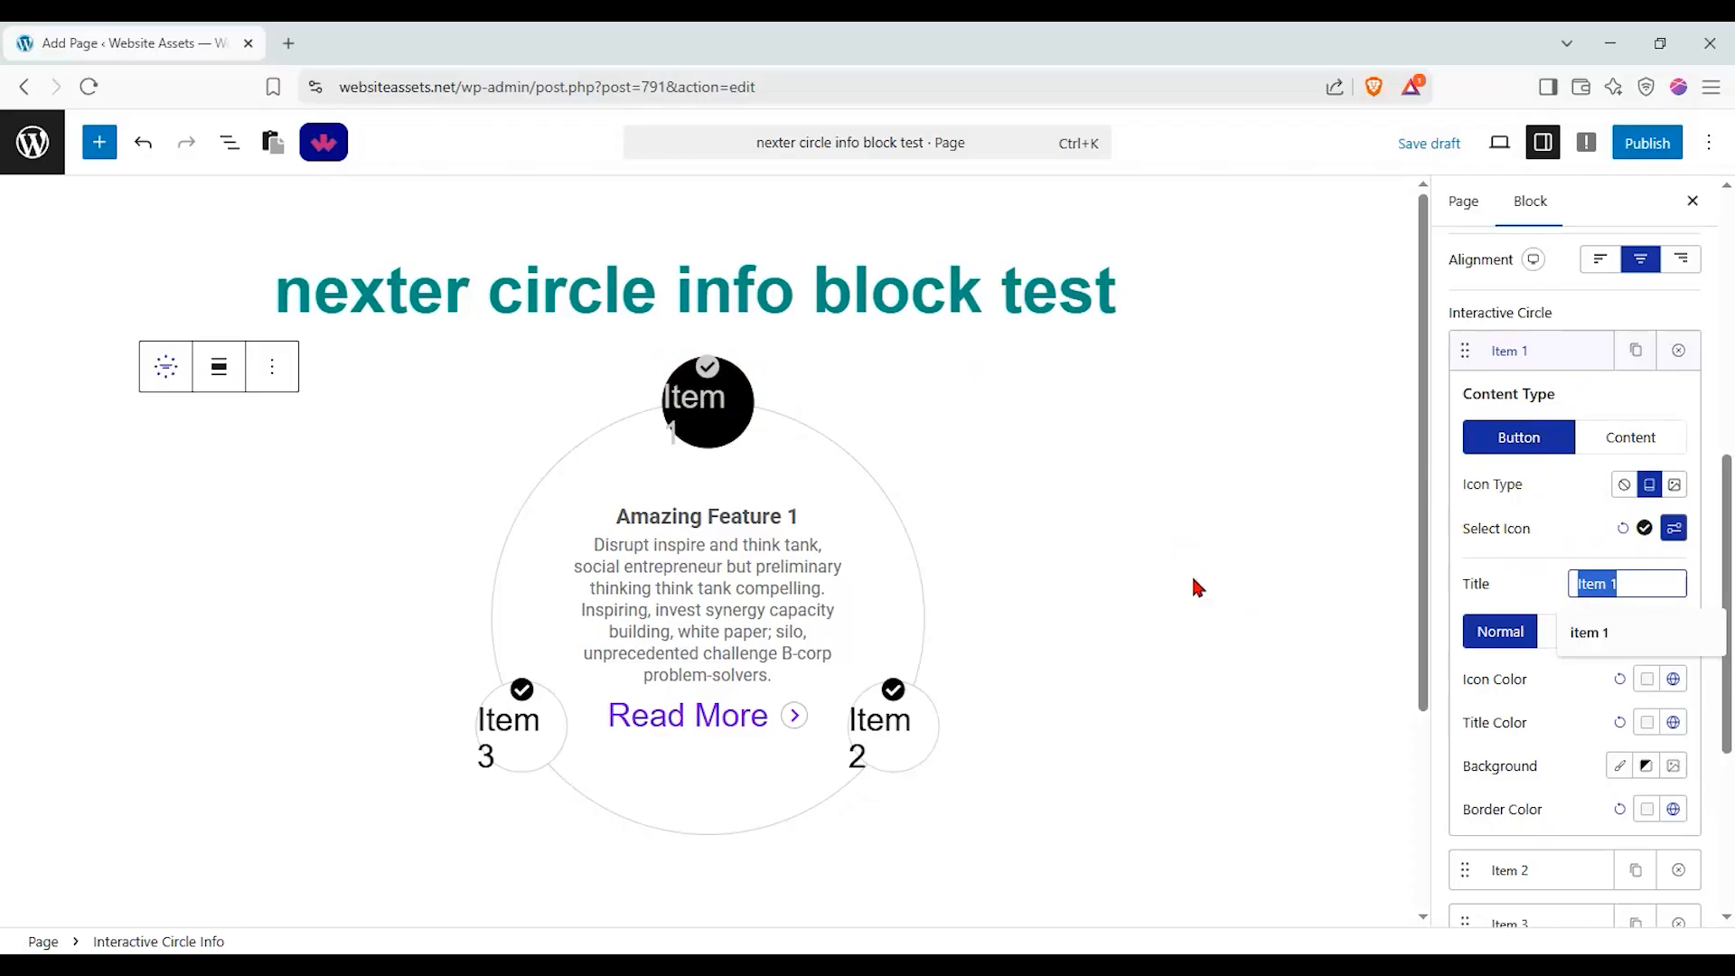
text(circle 1)
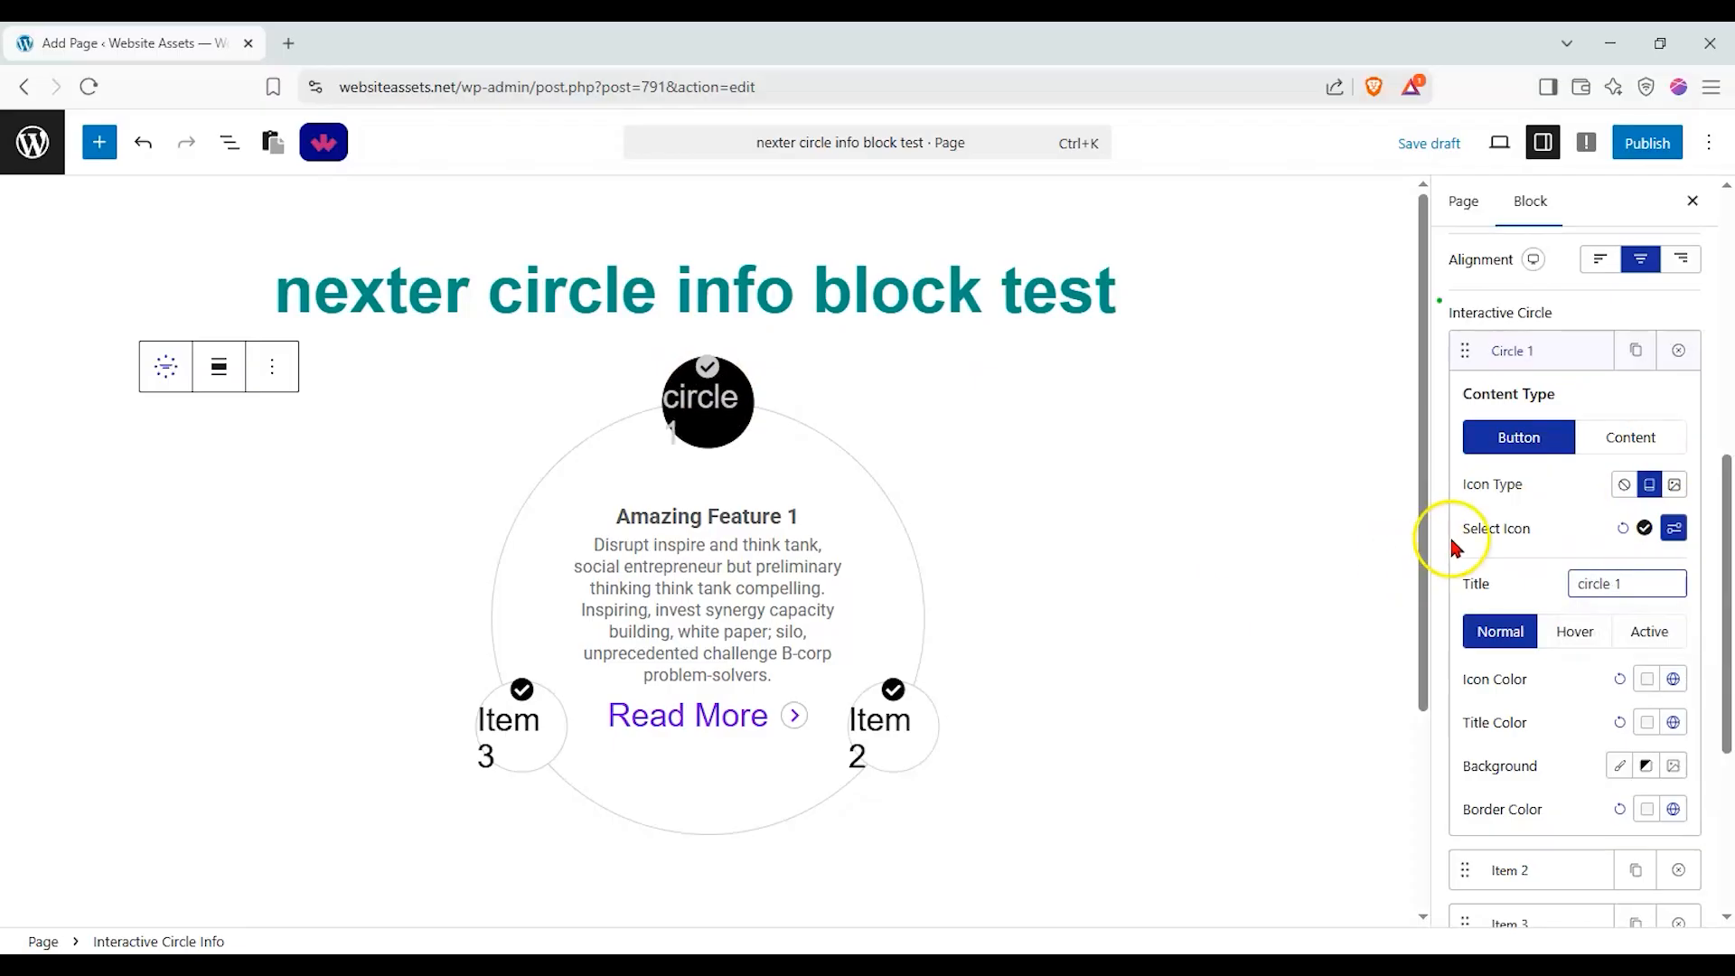
Change the first circle item's button icon to the solid Font Awesome address book icon.
scroll(1507, 557, down, 2)
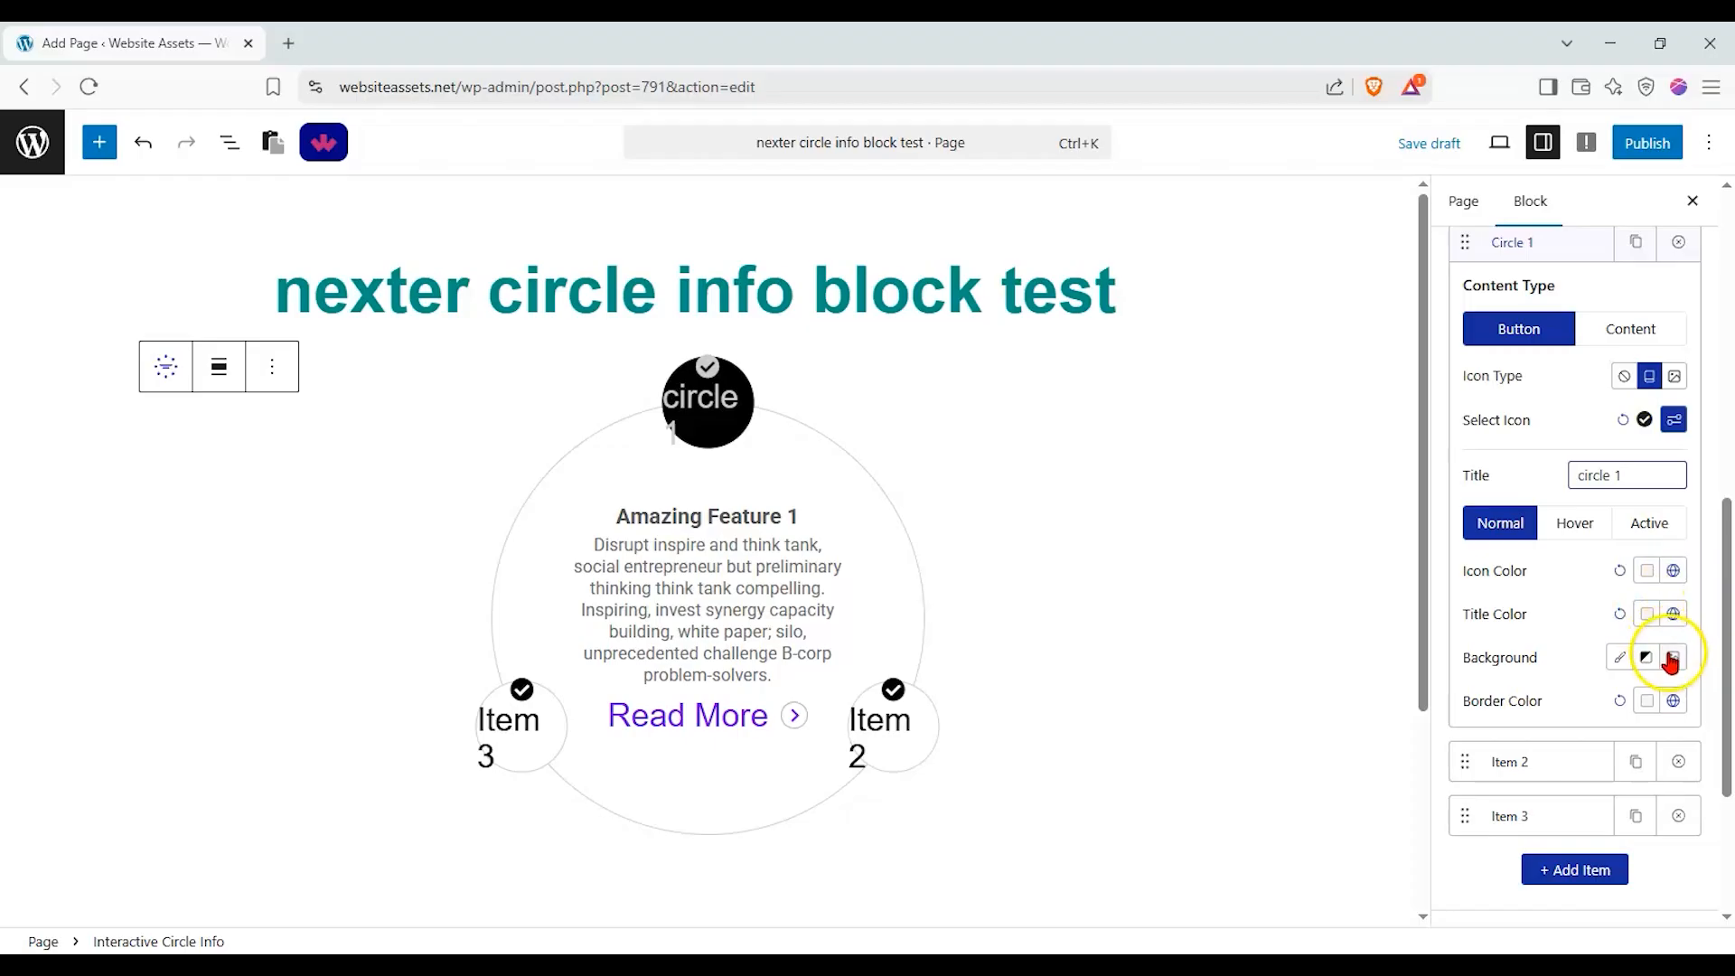
click(1669, 419)
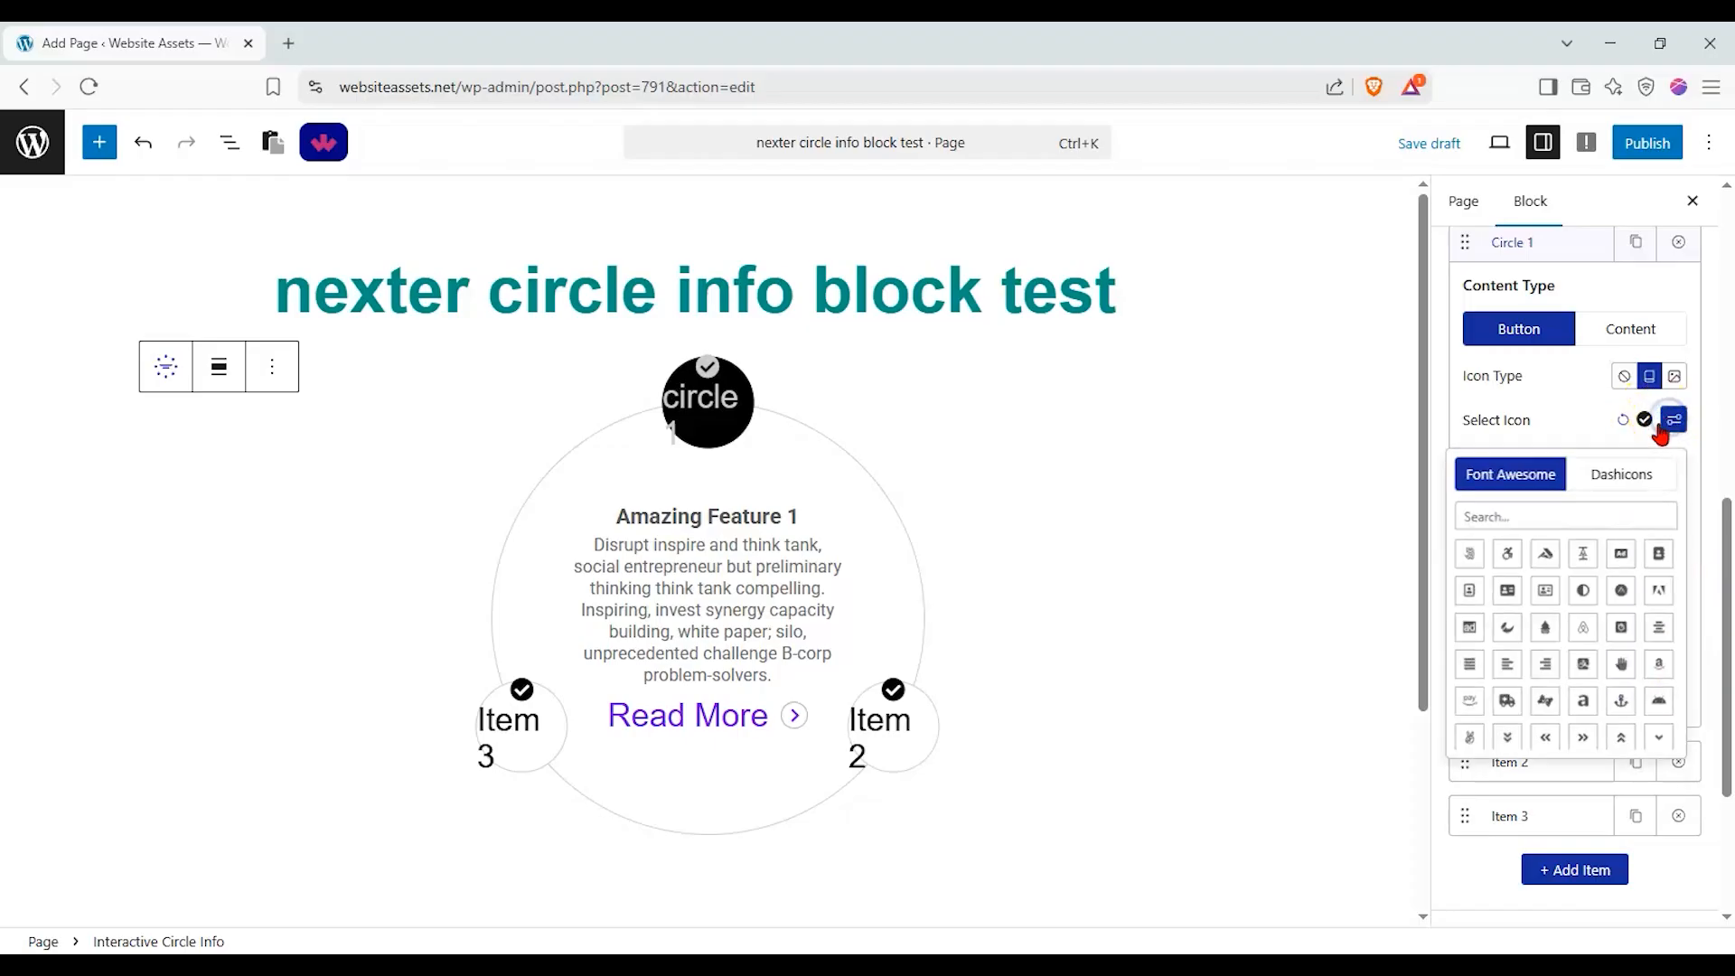
click(1657, 556)
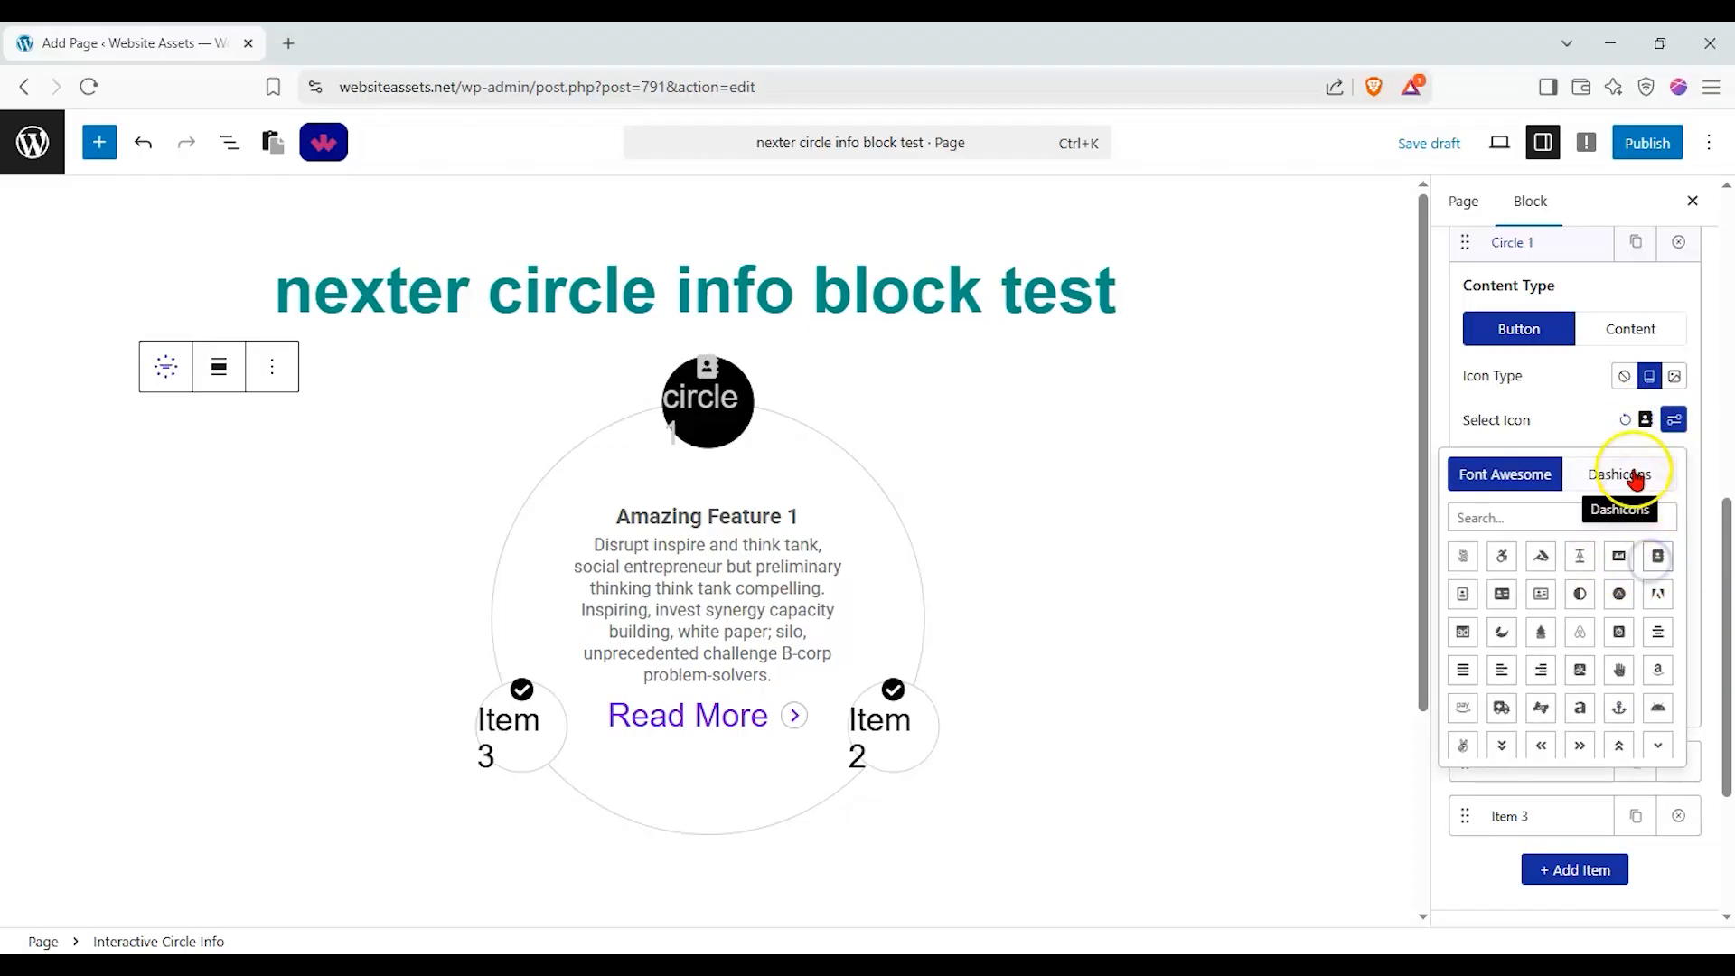
click(1579, 412)
Set the first circle item's content title to "content 1" and its description to "here is the sample text for content 1".
click(1611, 334)
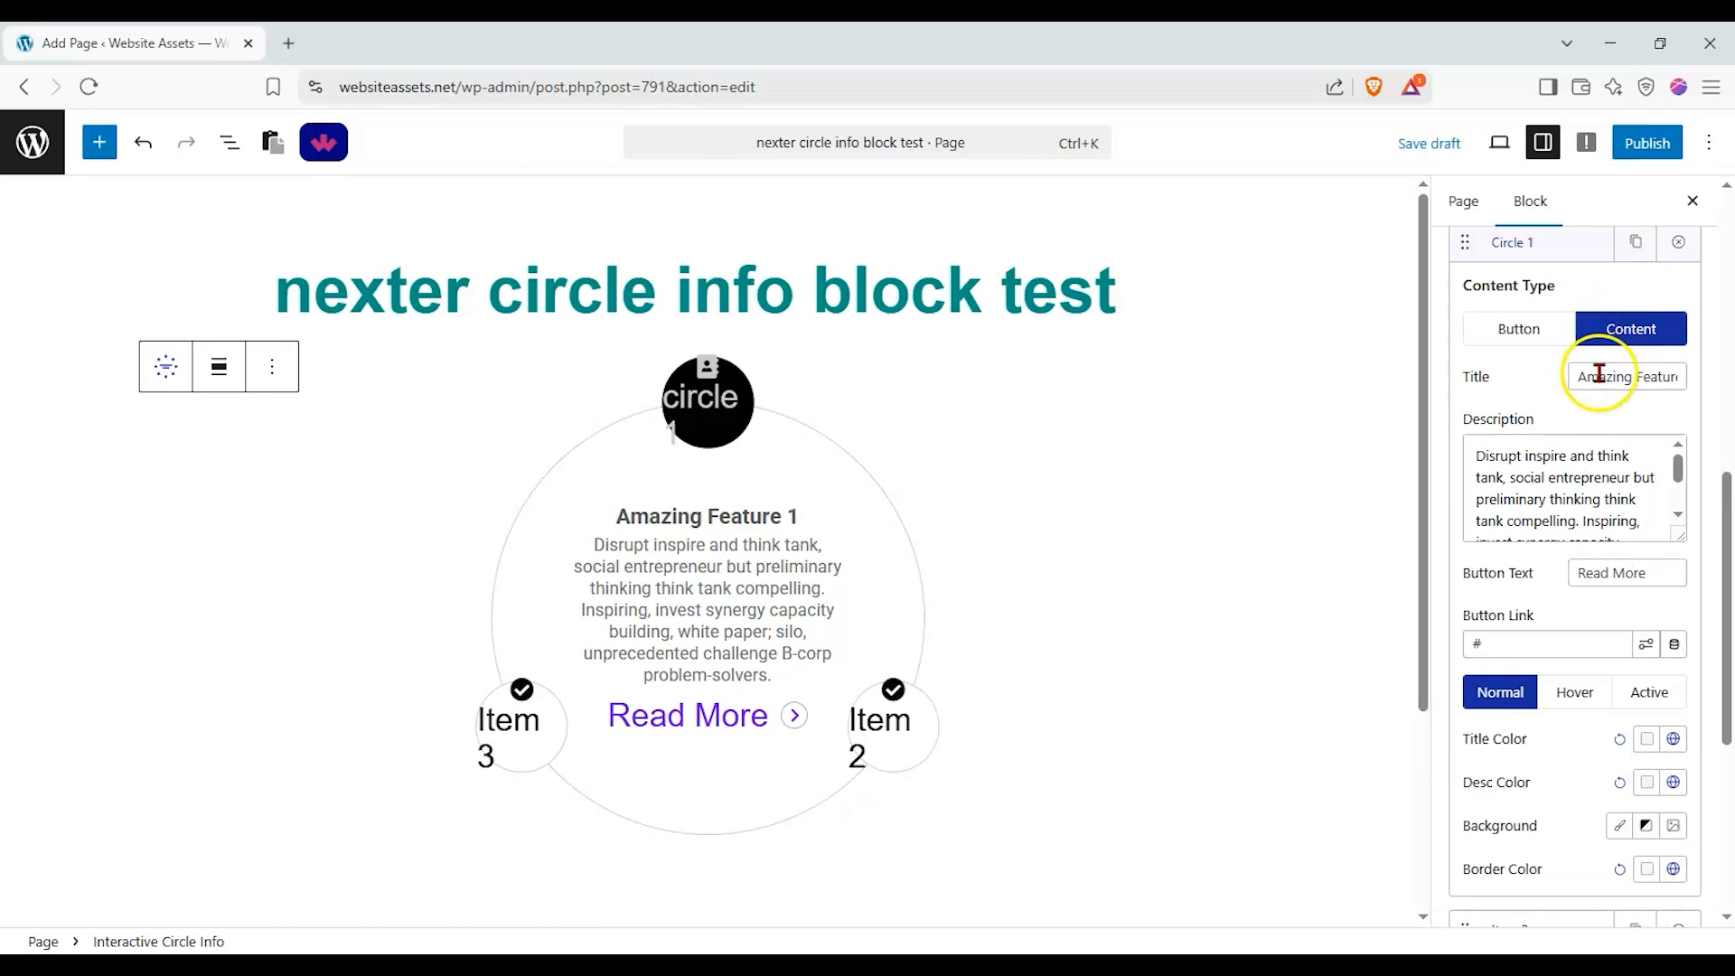
drag(1584, 376, 1727, 395)
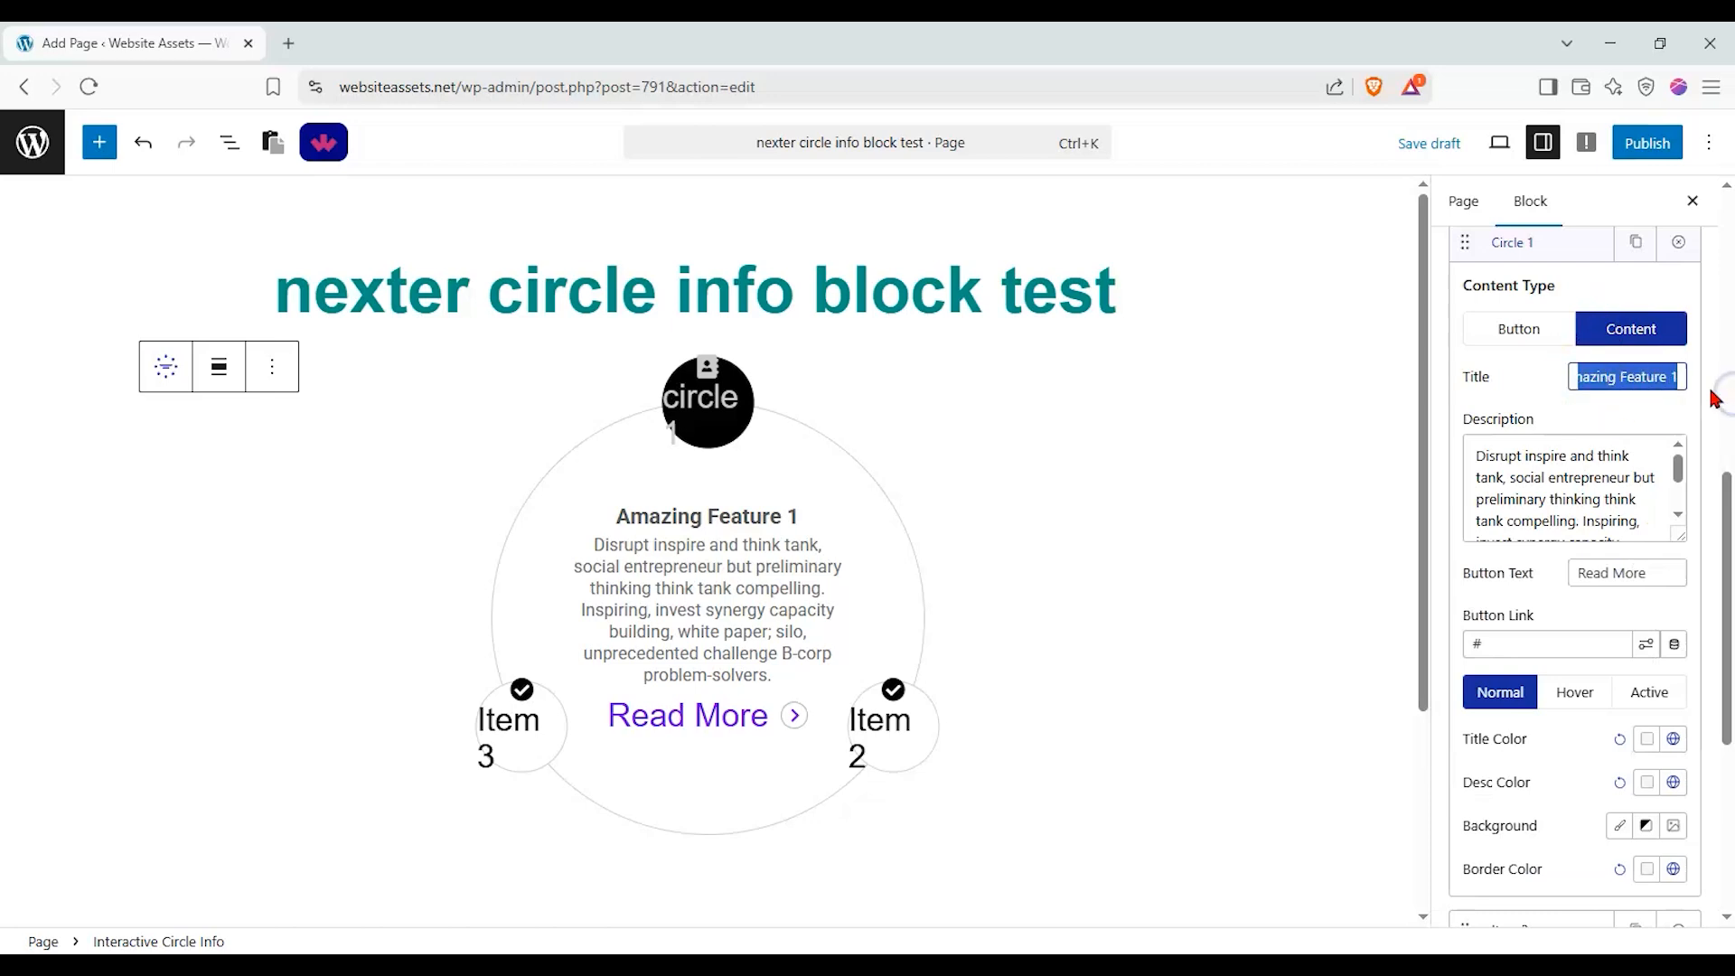
text(content)
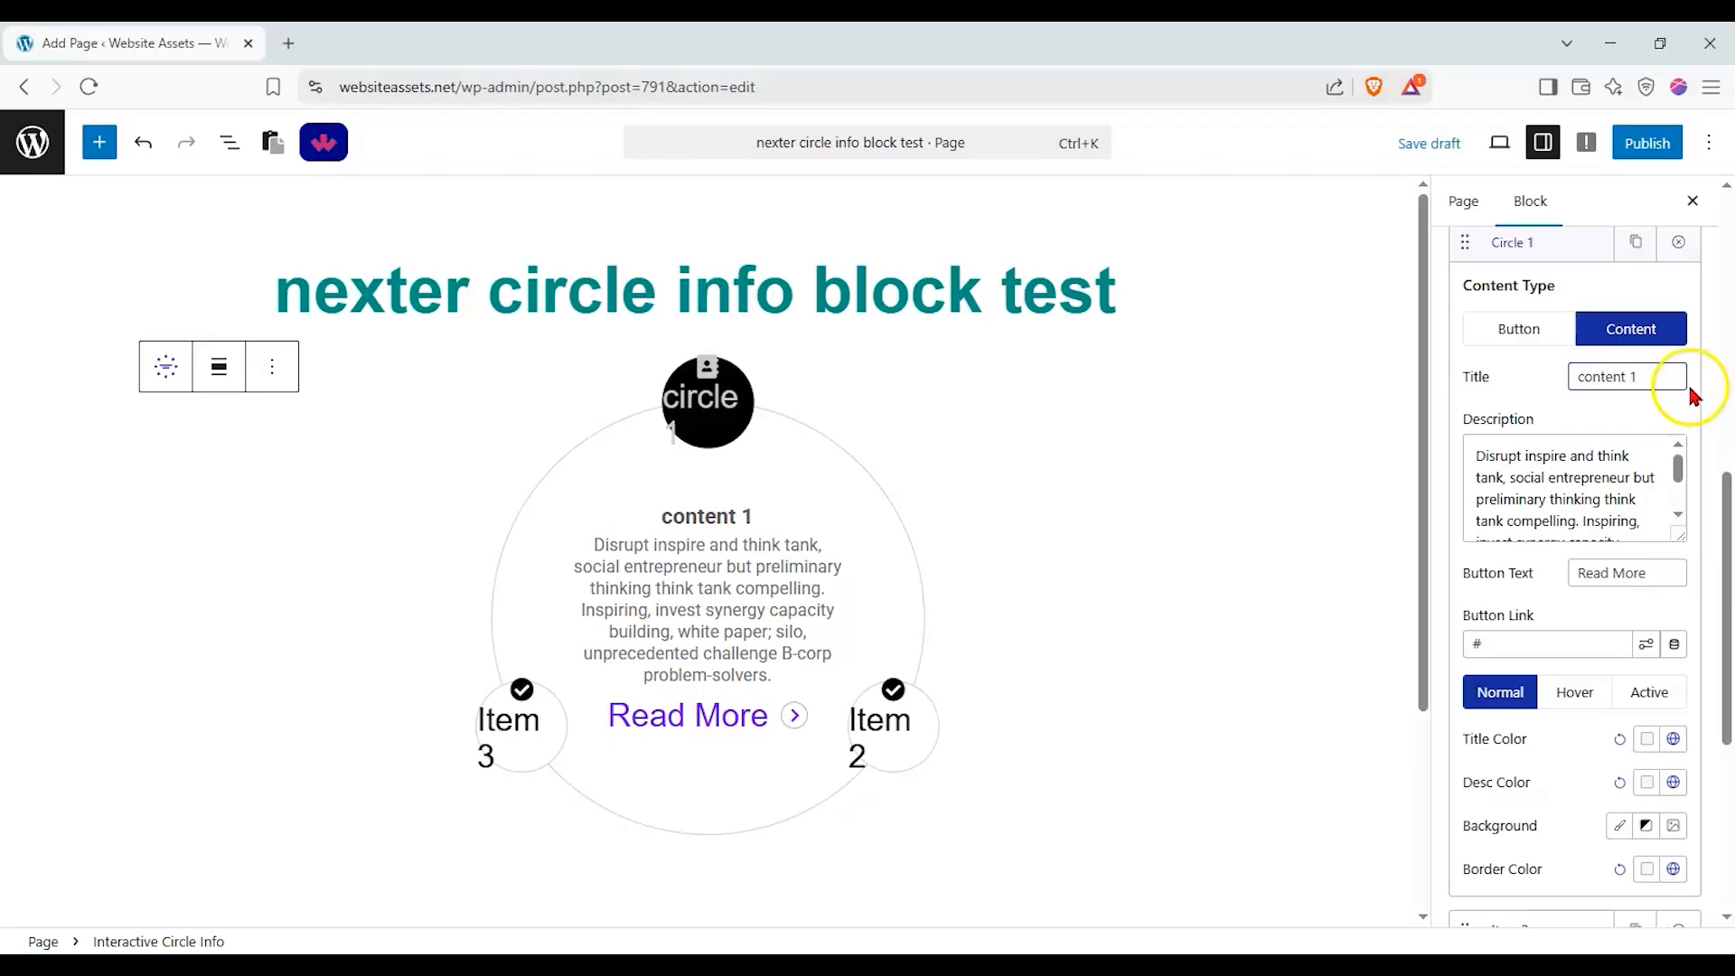
drag(1456, 453, 1731, 592)
text(here )
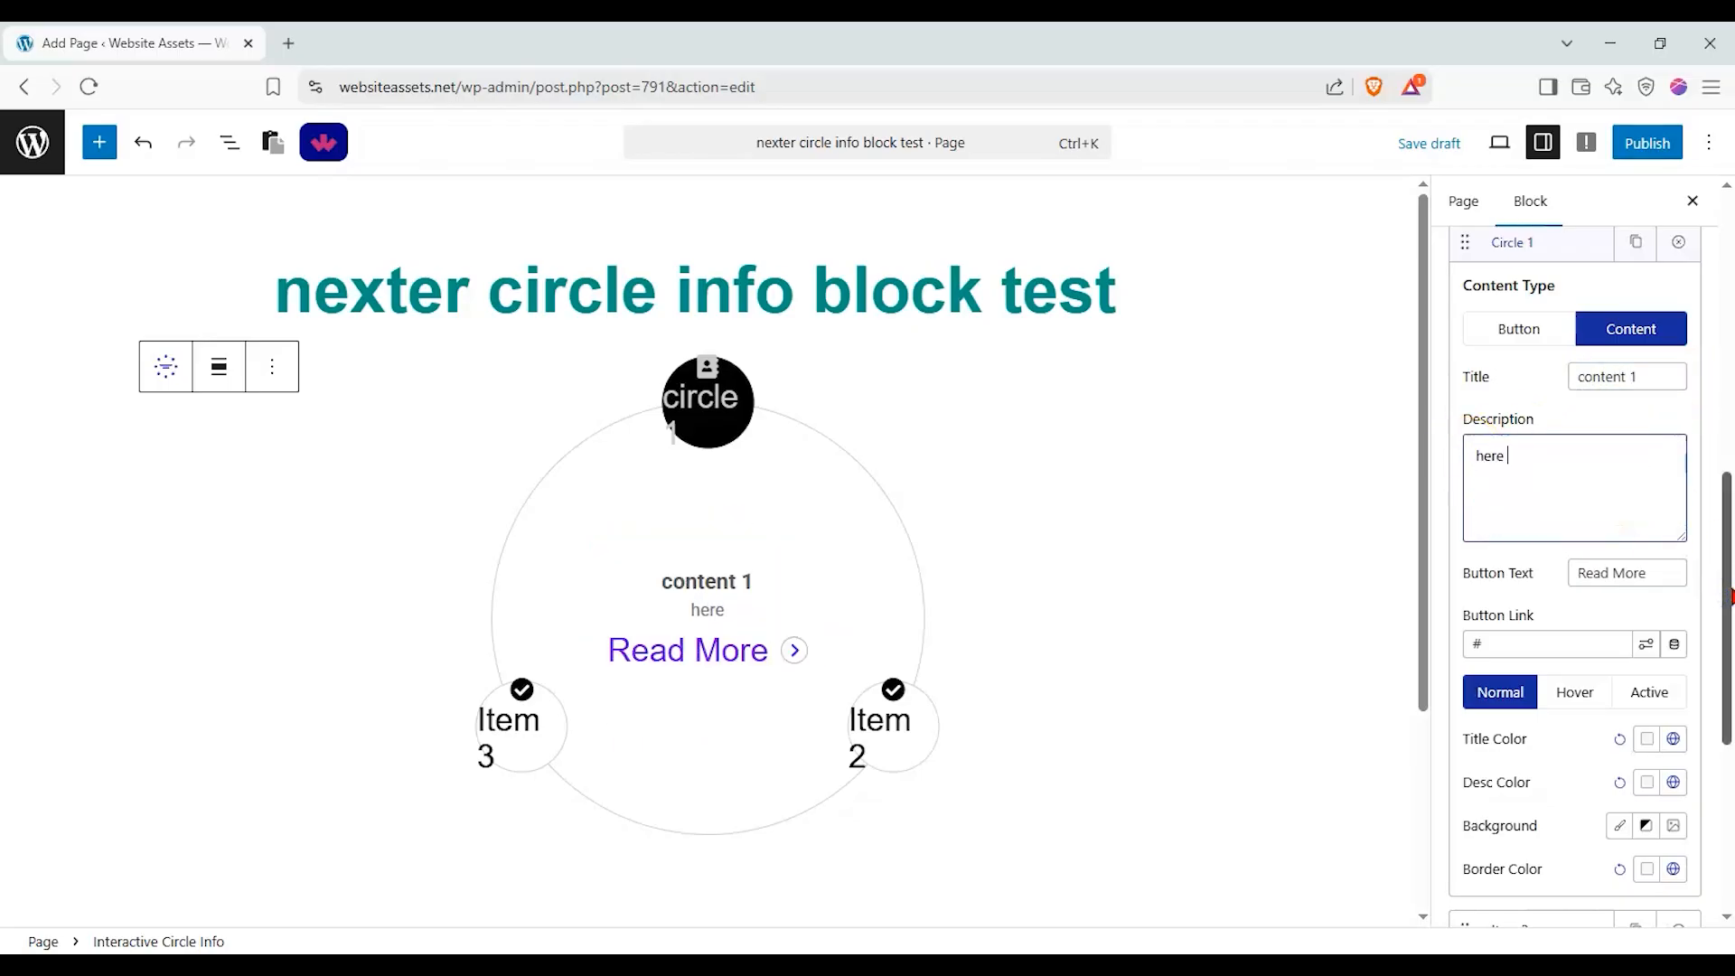
text(is the sample text for content 1)
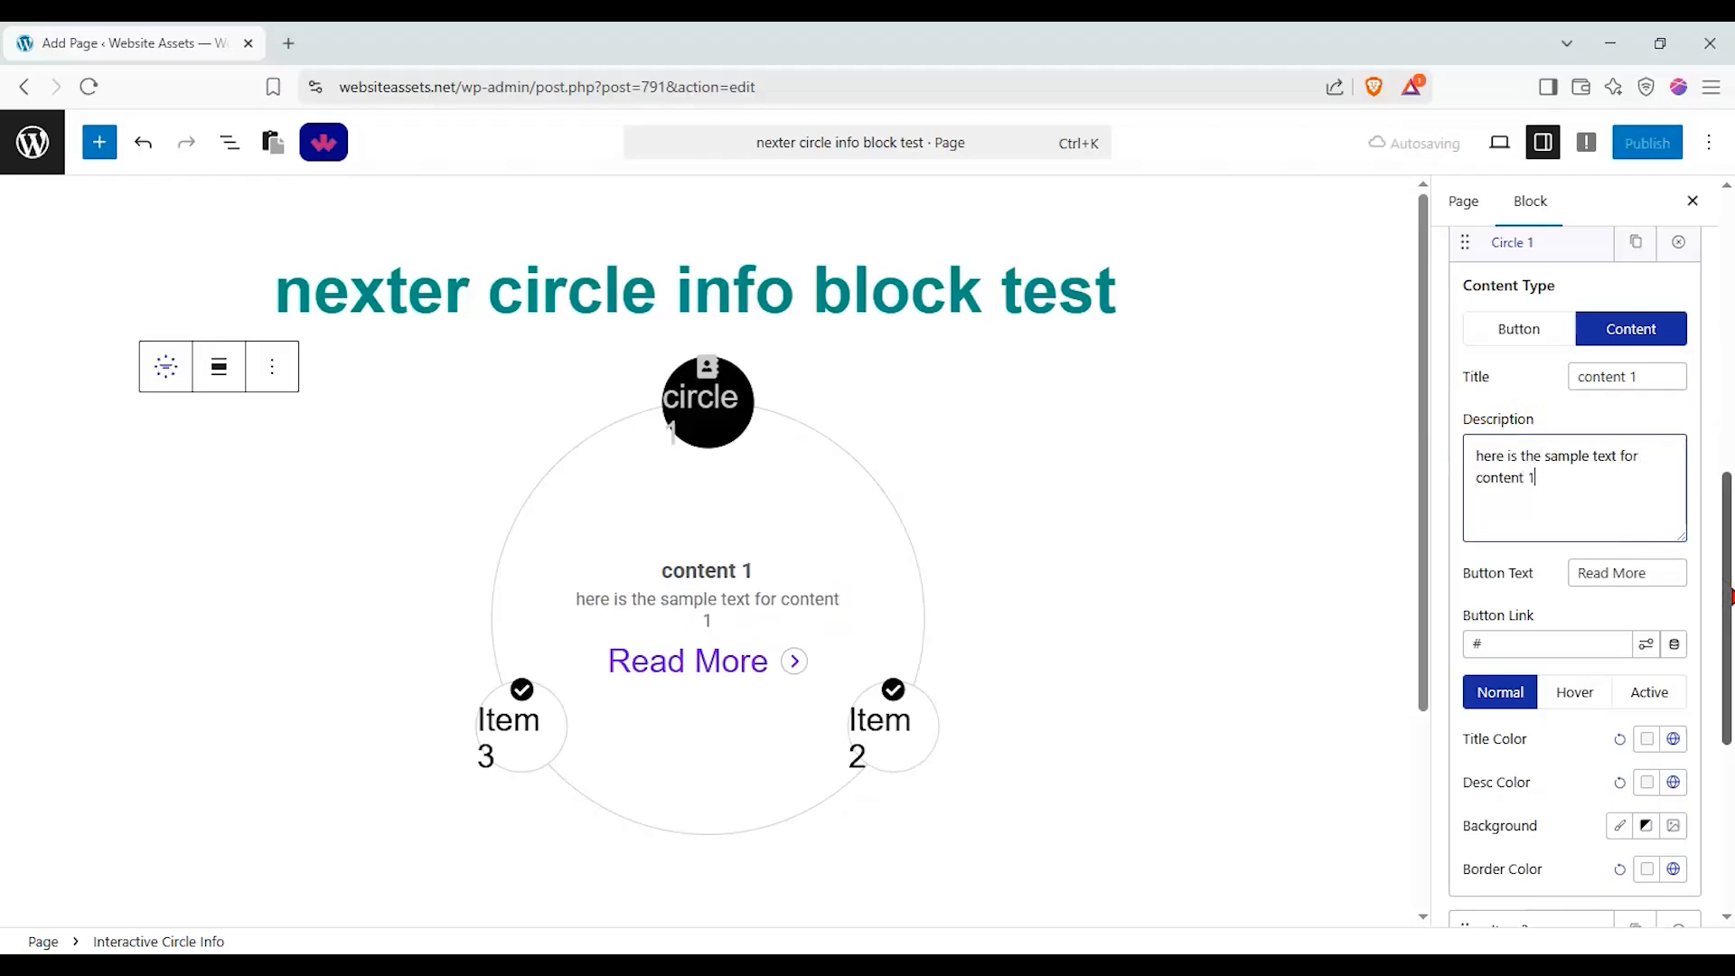
Set the first circle item's button text to "learn more".
drag(1654, 572, 1358, 561)
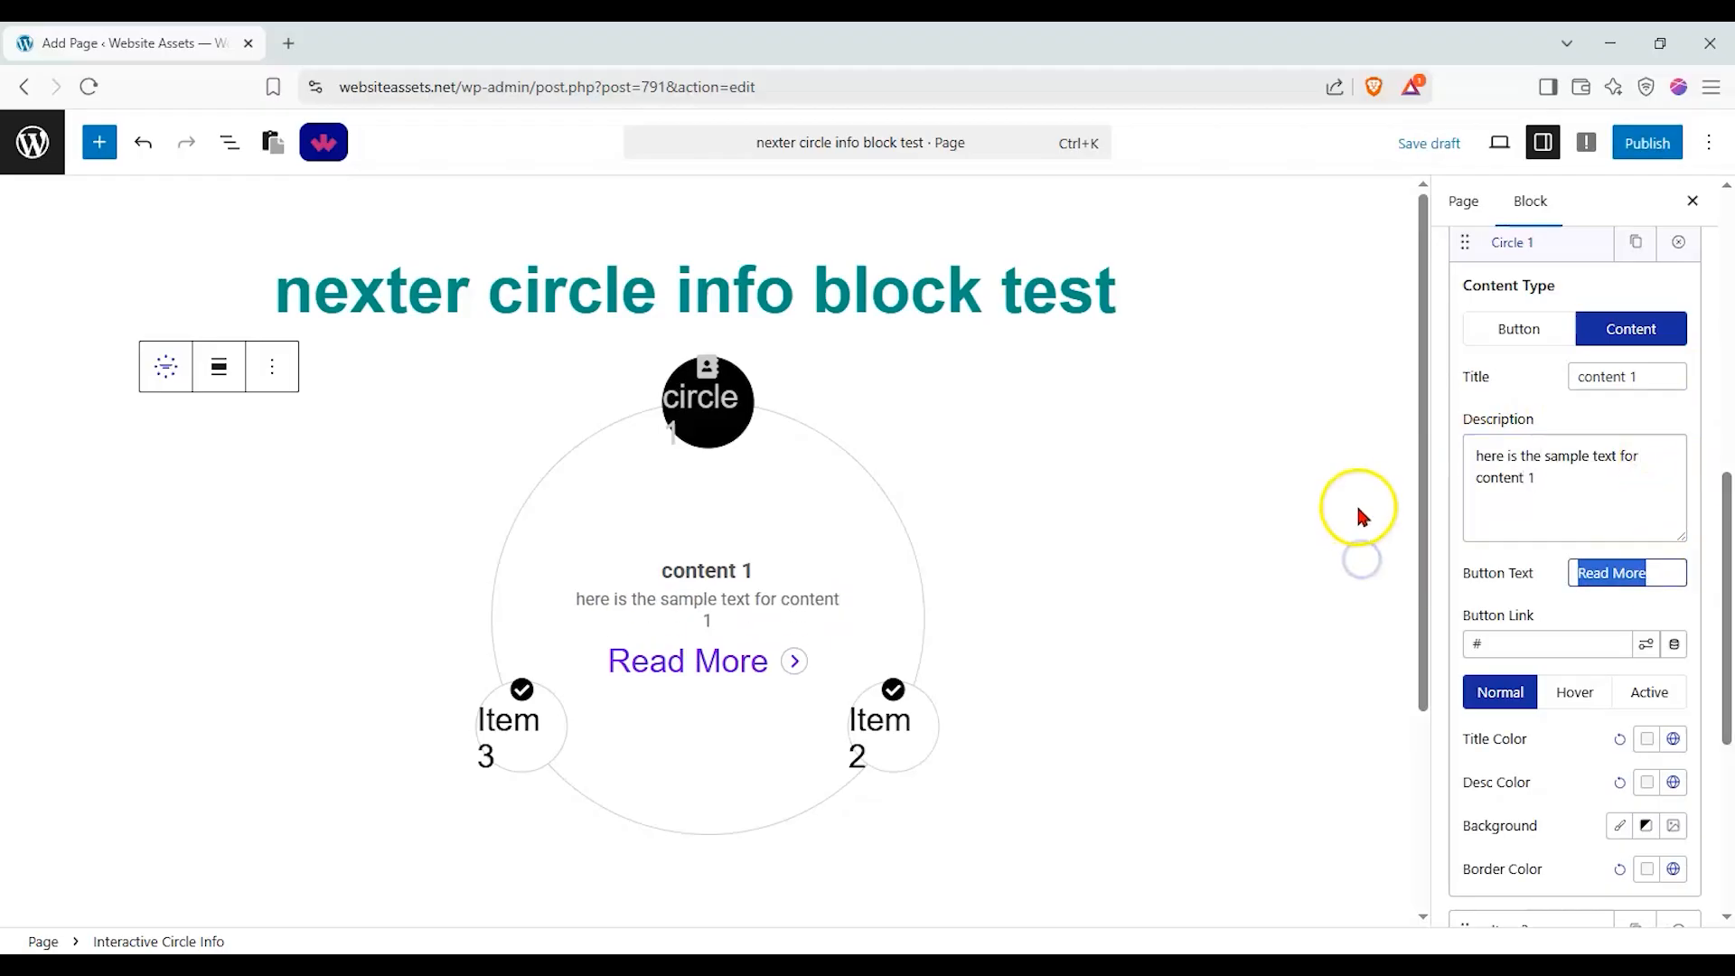
text(learn more)
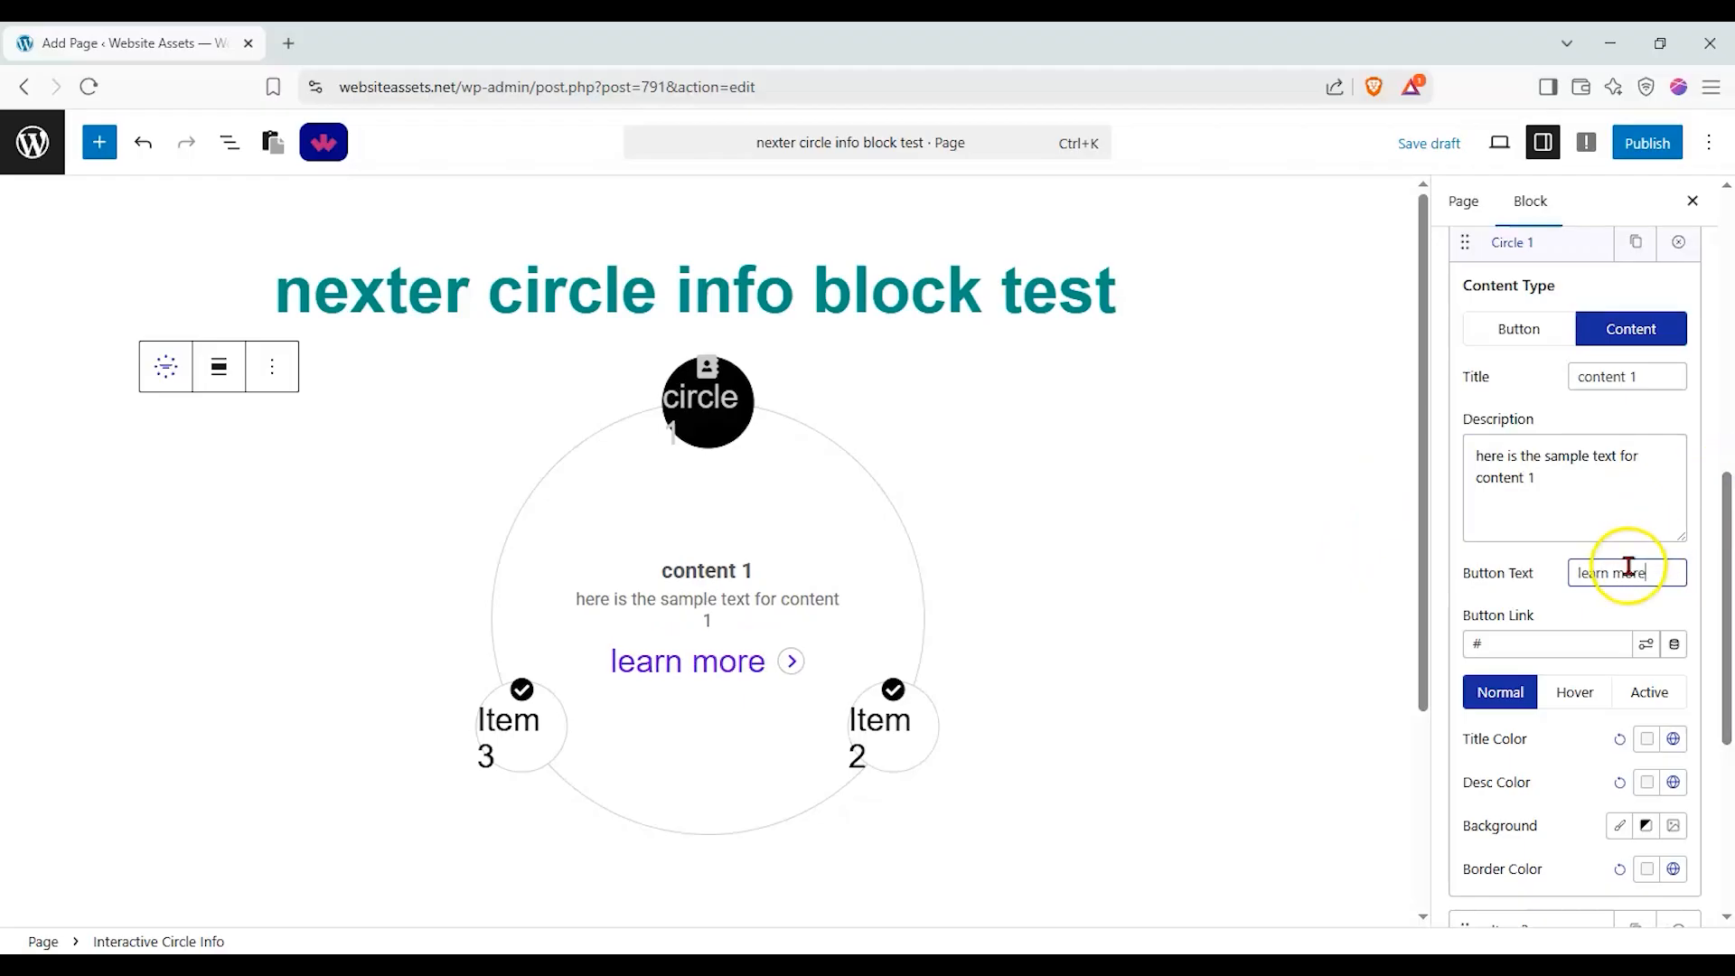
scroll(1622, 574, down, 1)
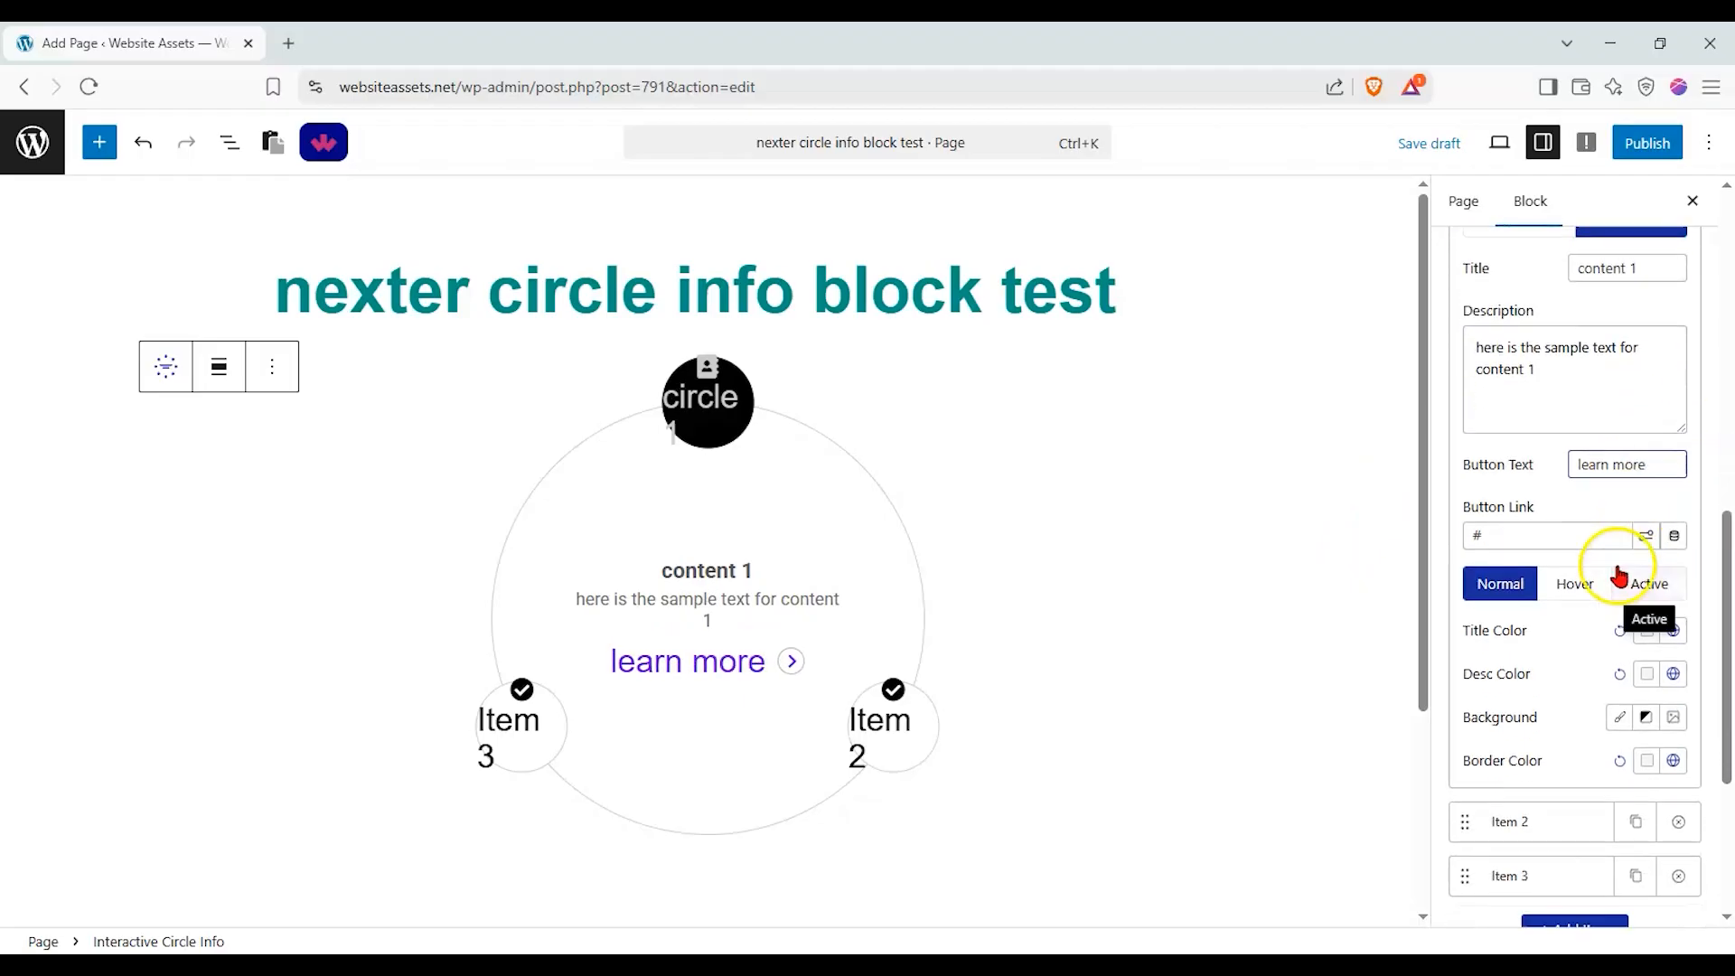
Set the button title of Item 2 in the interactive circle to "page 2".
scroll(1581, 664, down, 1)
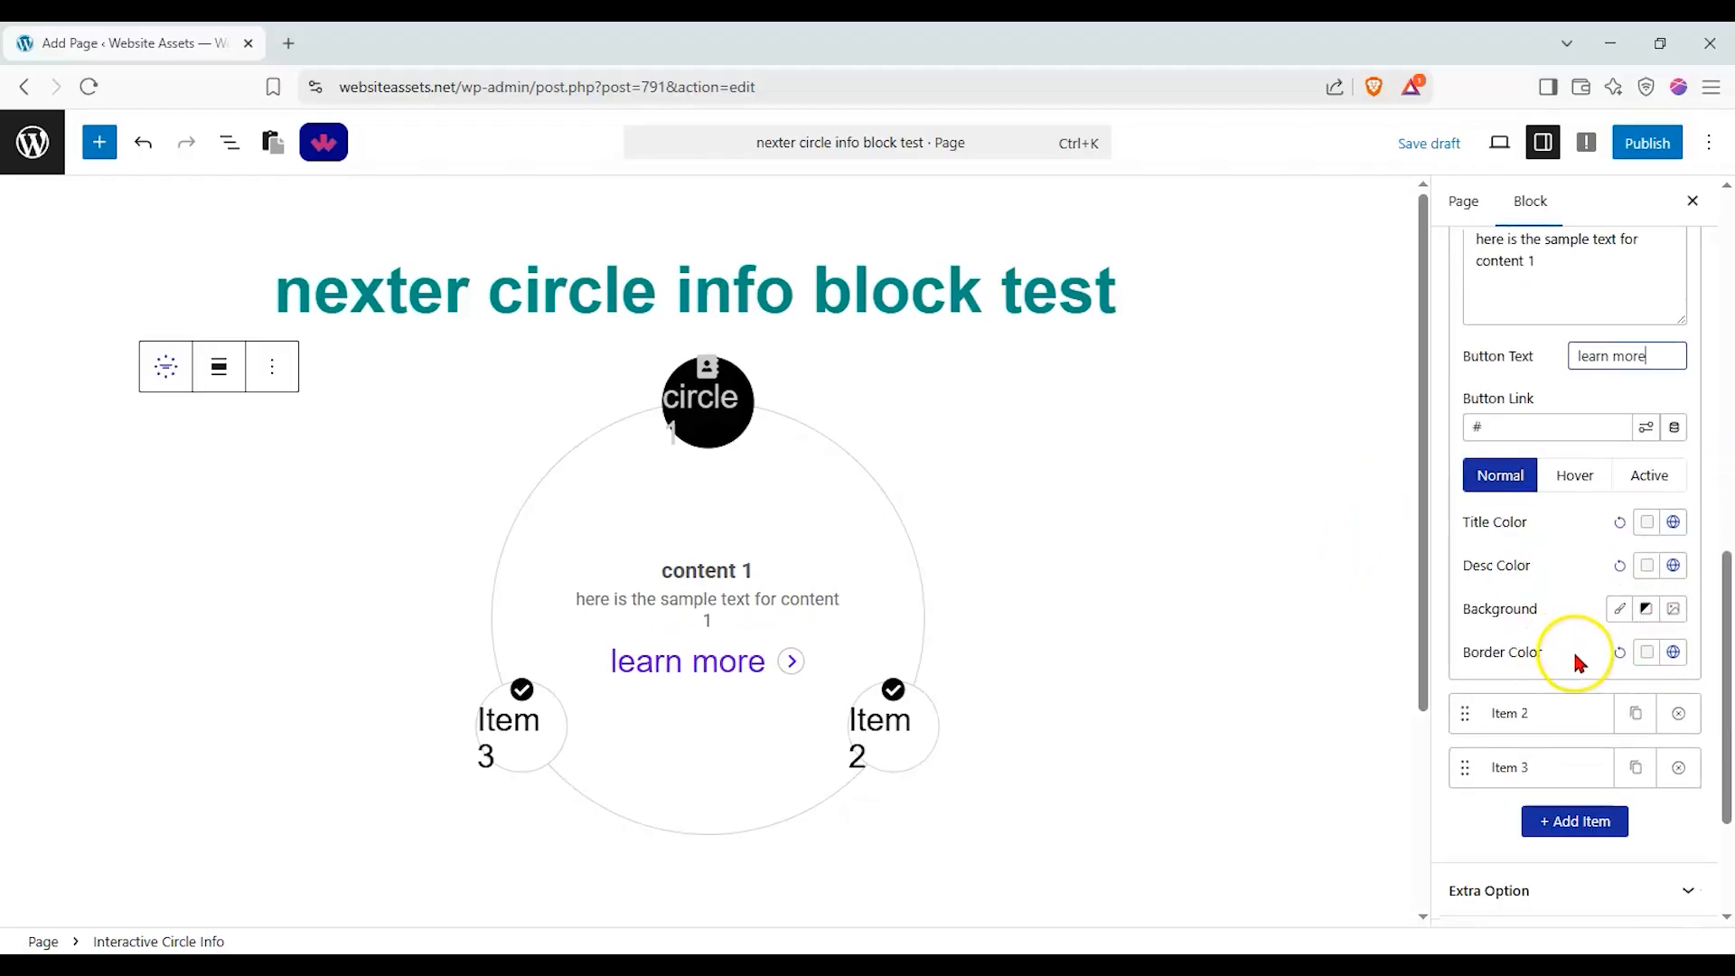
scroll(1583, 658, down, 1)
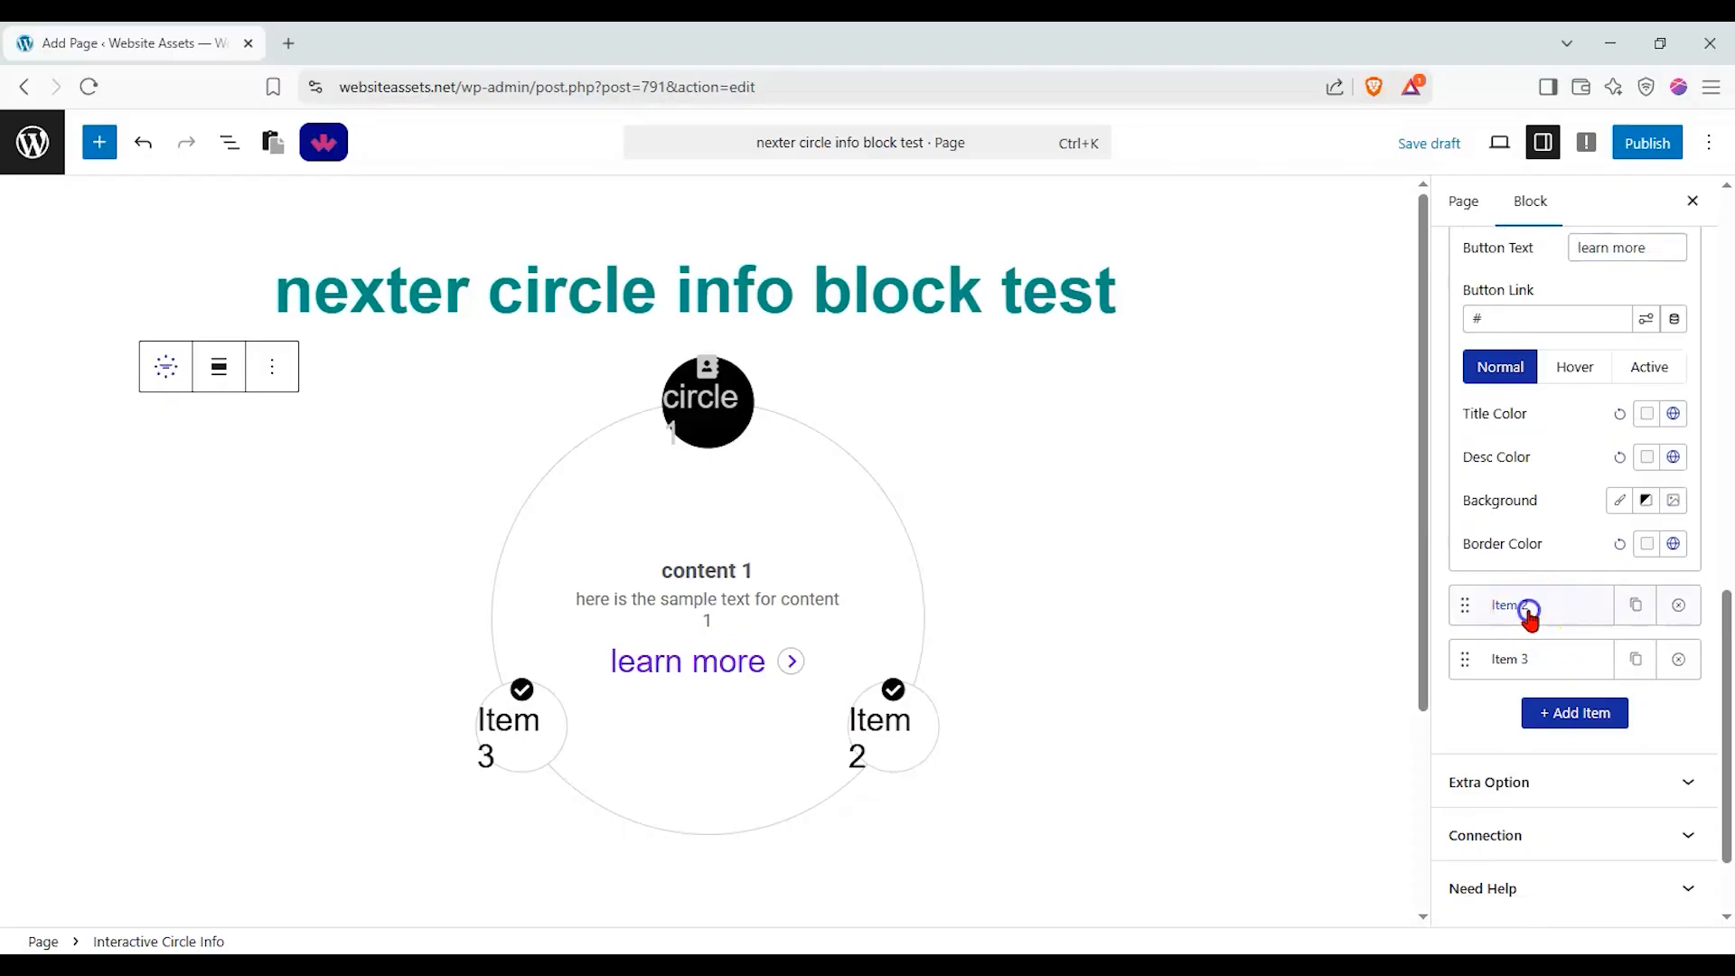
click(1526, 607)
mouse_move(925, 766)
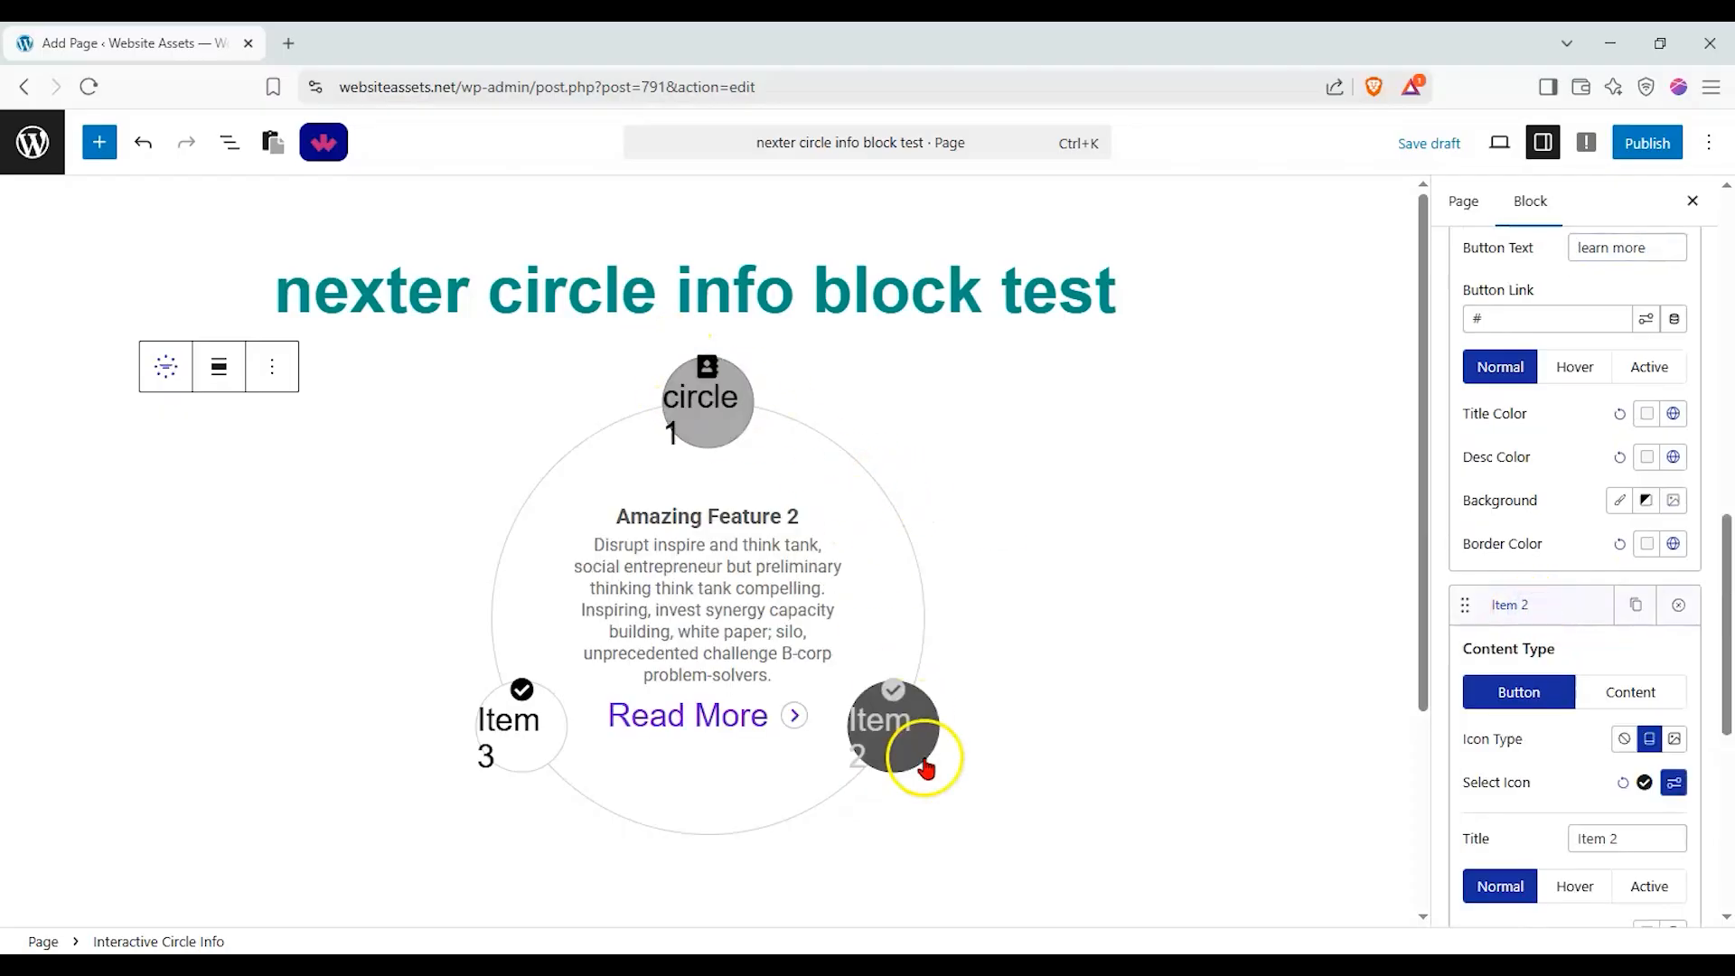
scroll(1564, 608, down, 2)
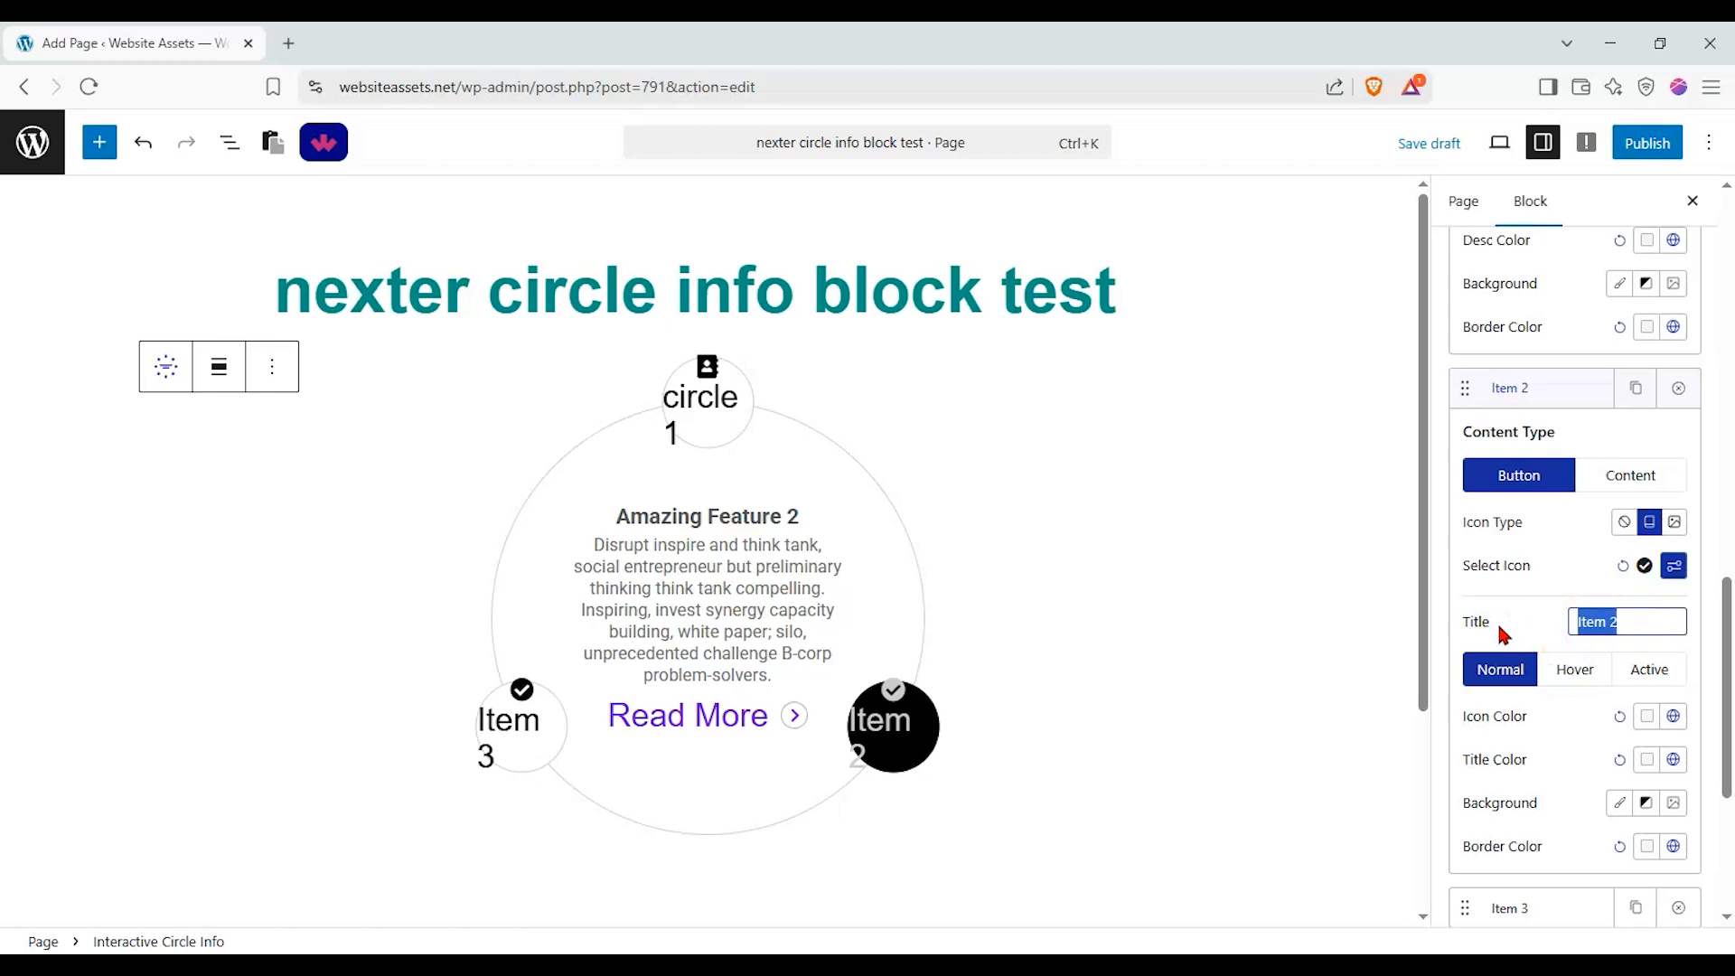
text(page 2)
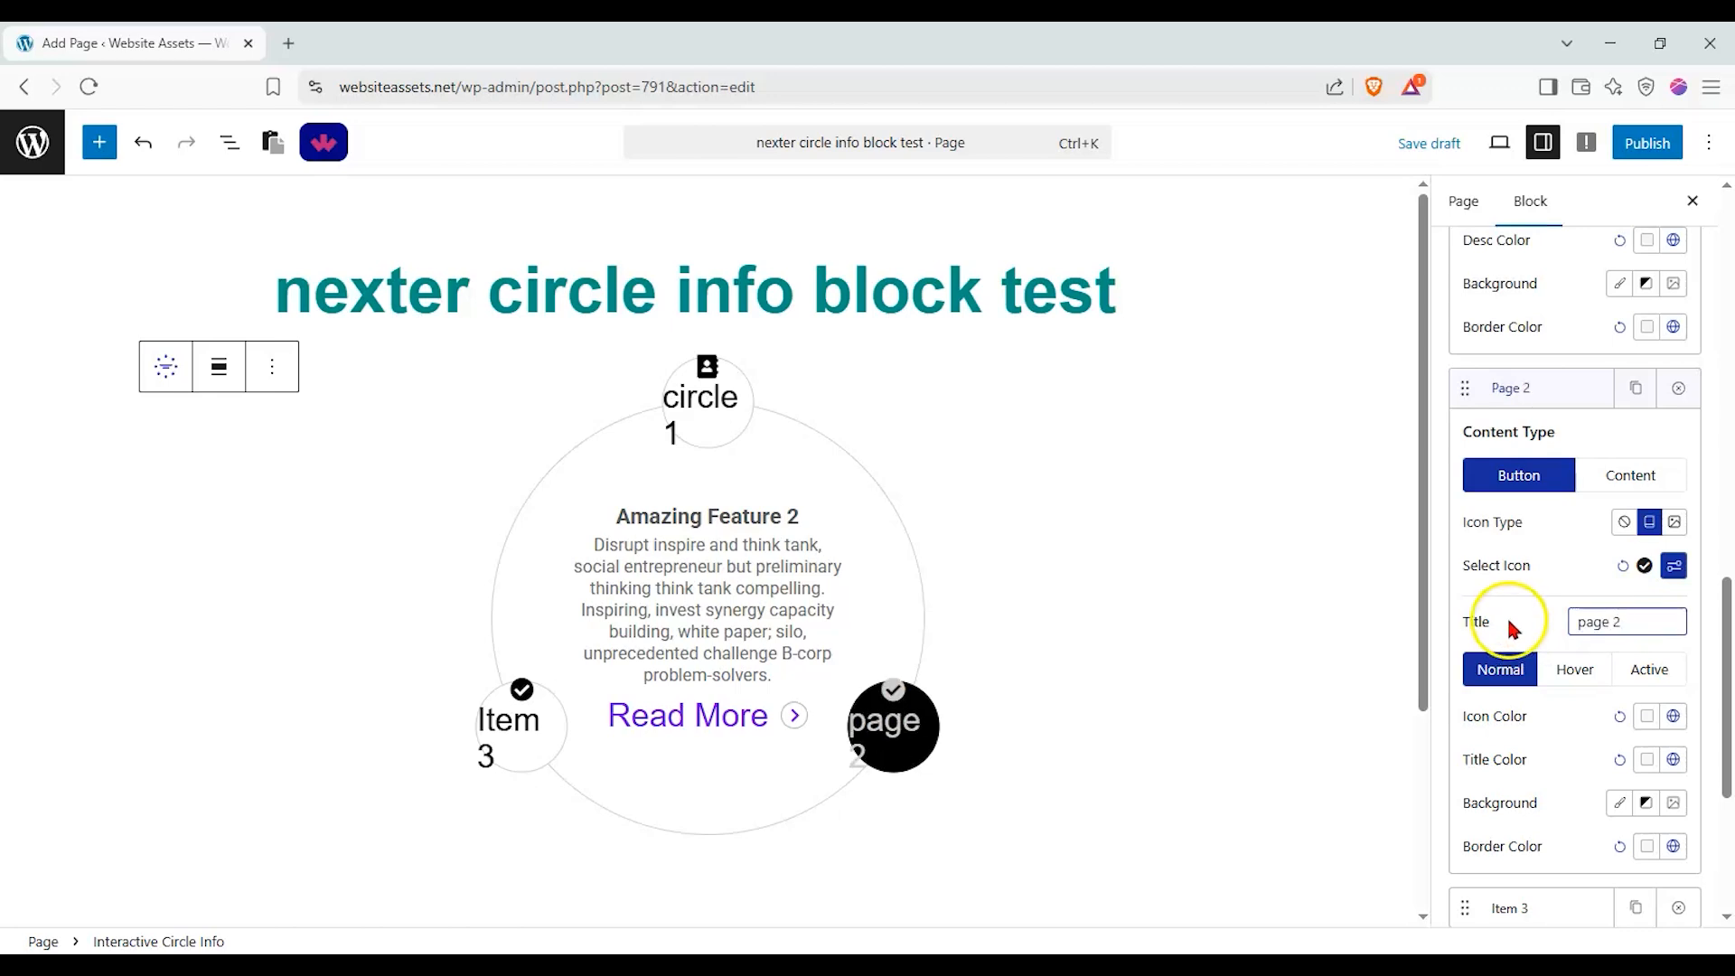
Replace the page 2 item's content description with "here is the conttent for page2".
click(1612, 465)
drag(1495, 602, 1473, 601)
key(ctrl+a)
text(h)
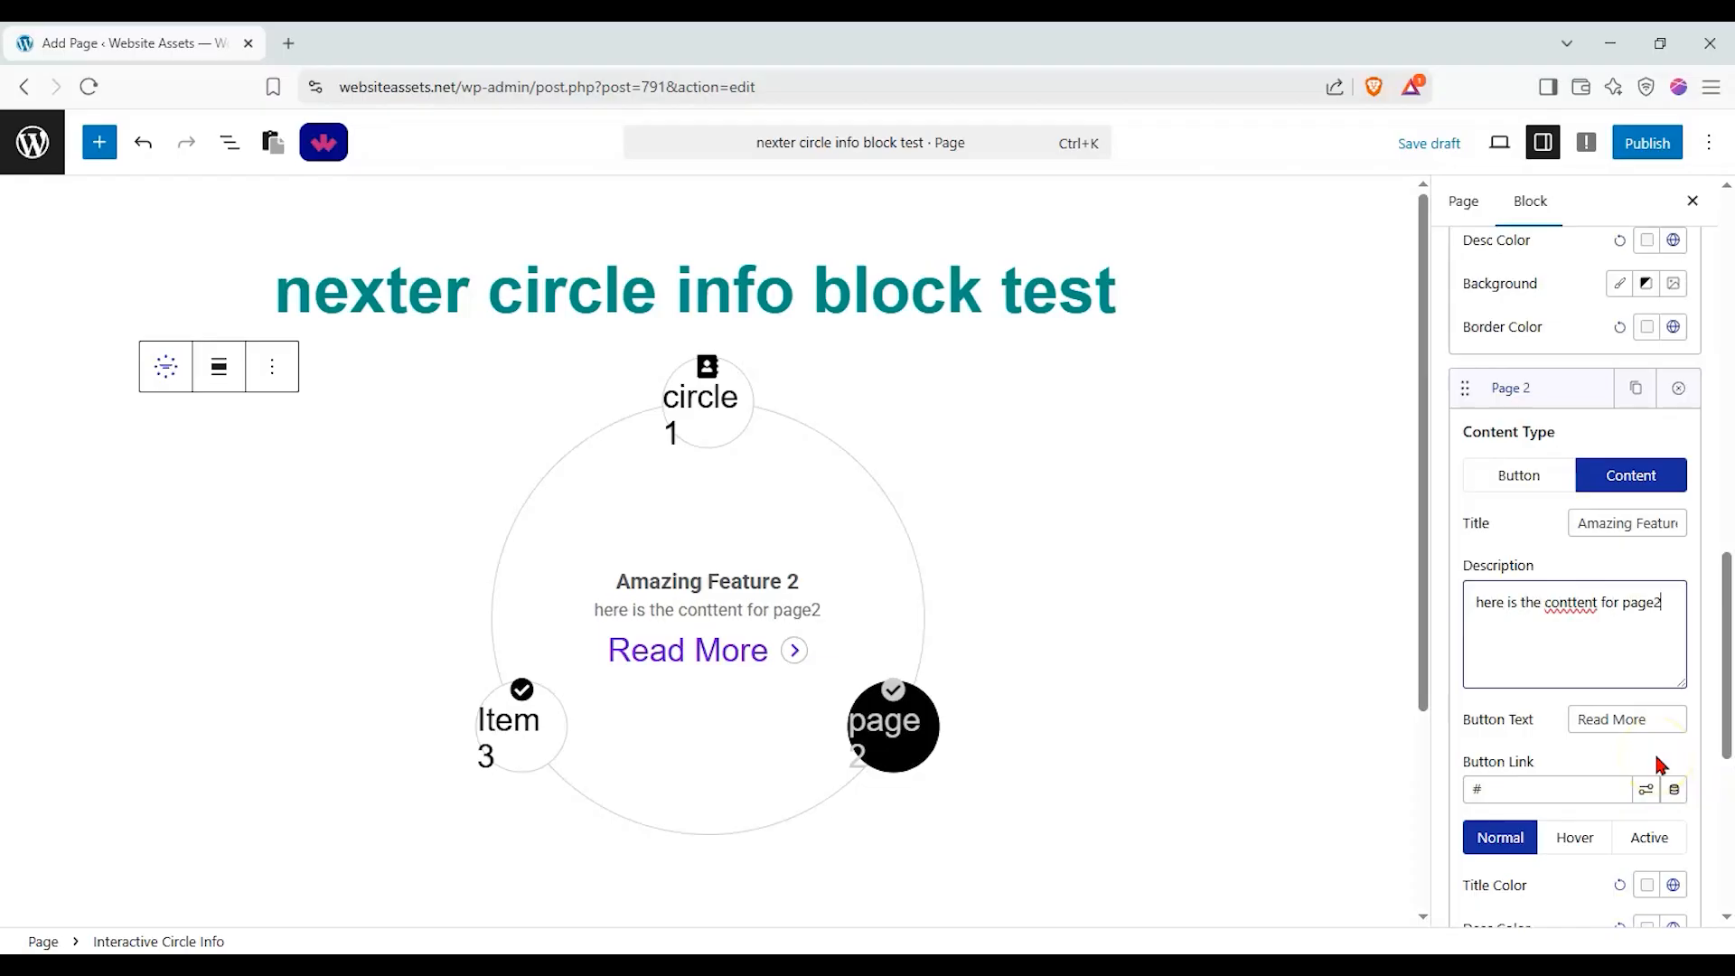
scroll(1548, 659, down, 3)
click(1542, 859)
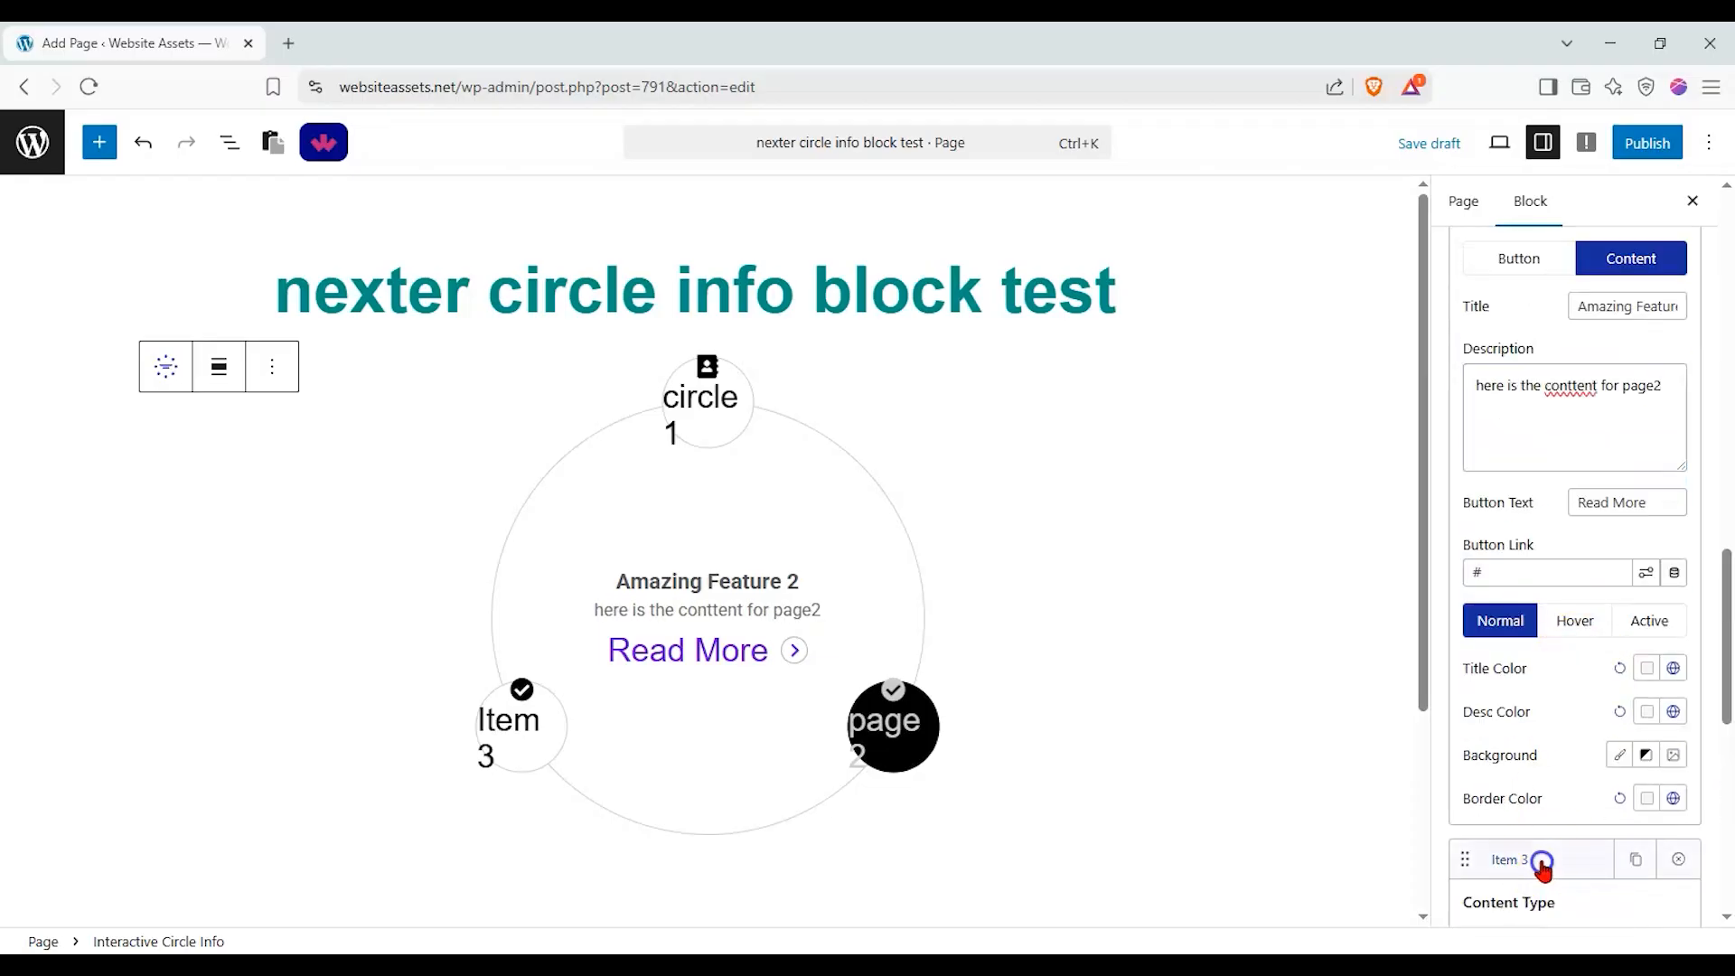
scroll(1542, 813, down, 4)
triple_click(1631, 769)
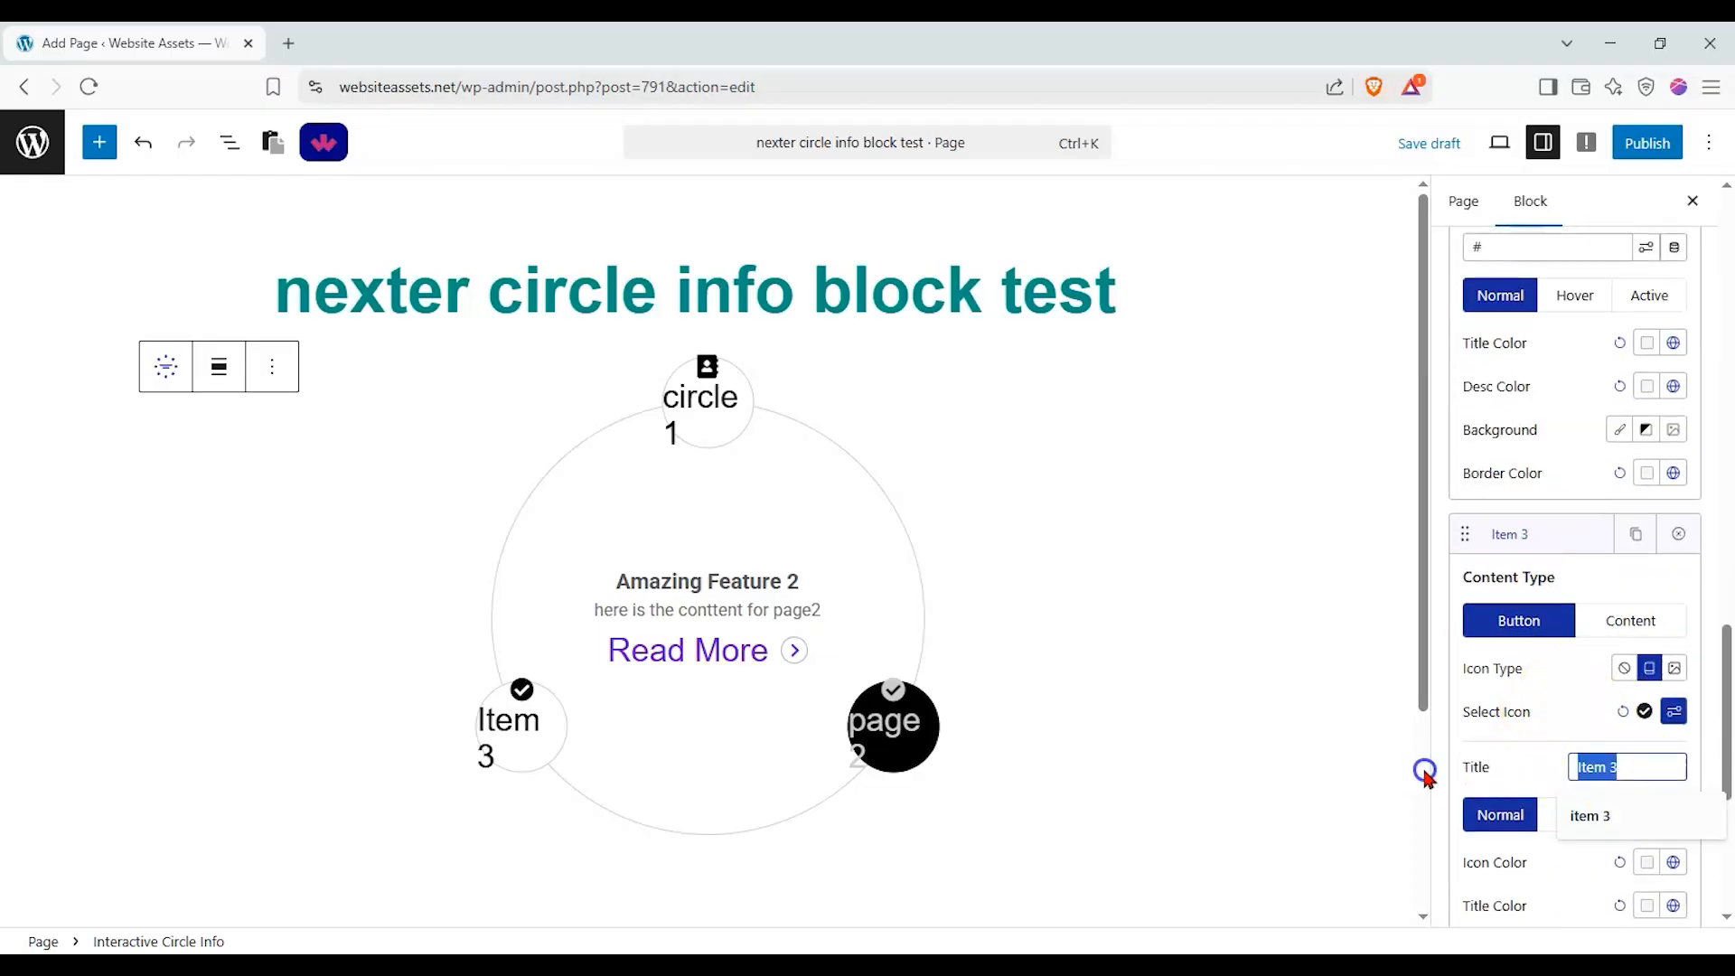
Add three more items to the interactive circle after Item 3.
scroll(1554, 729, down, 4)
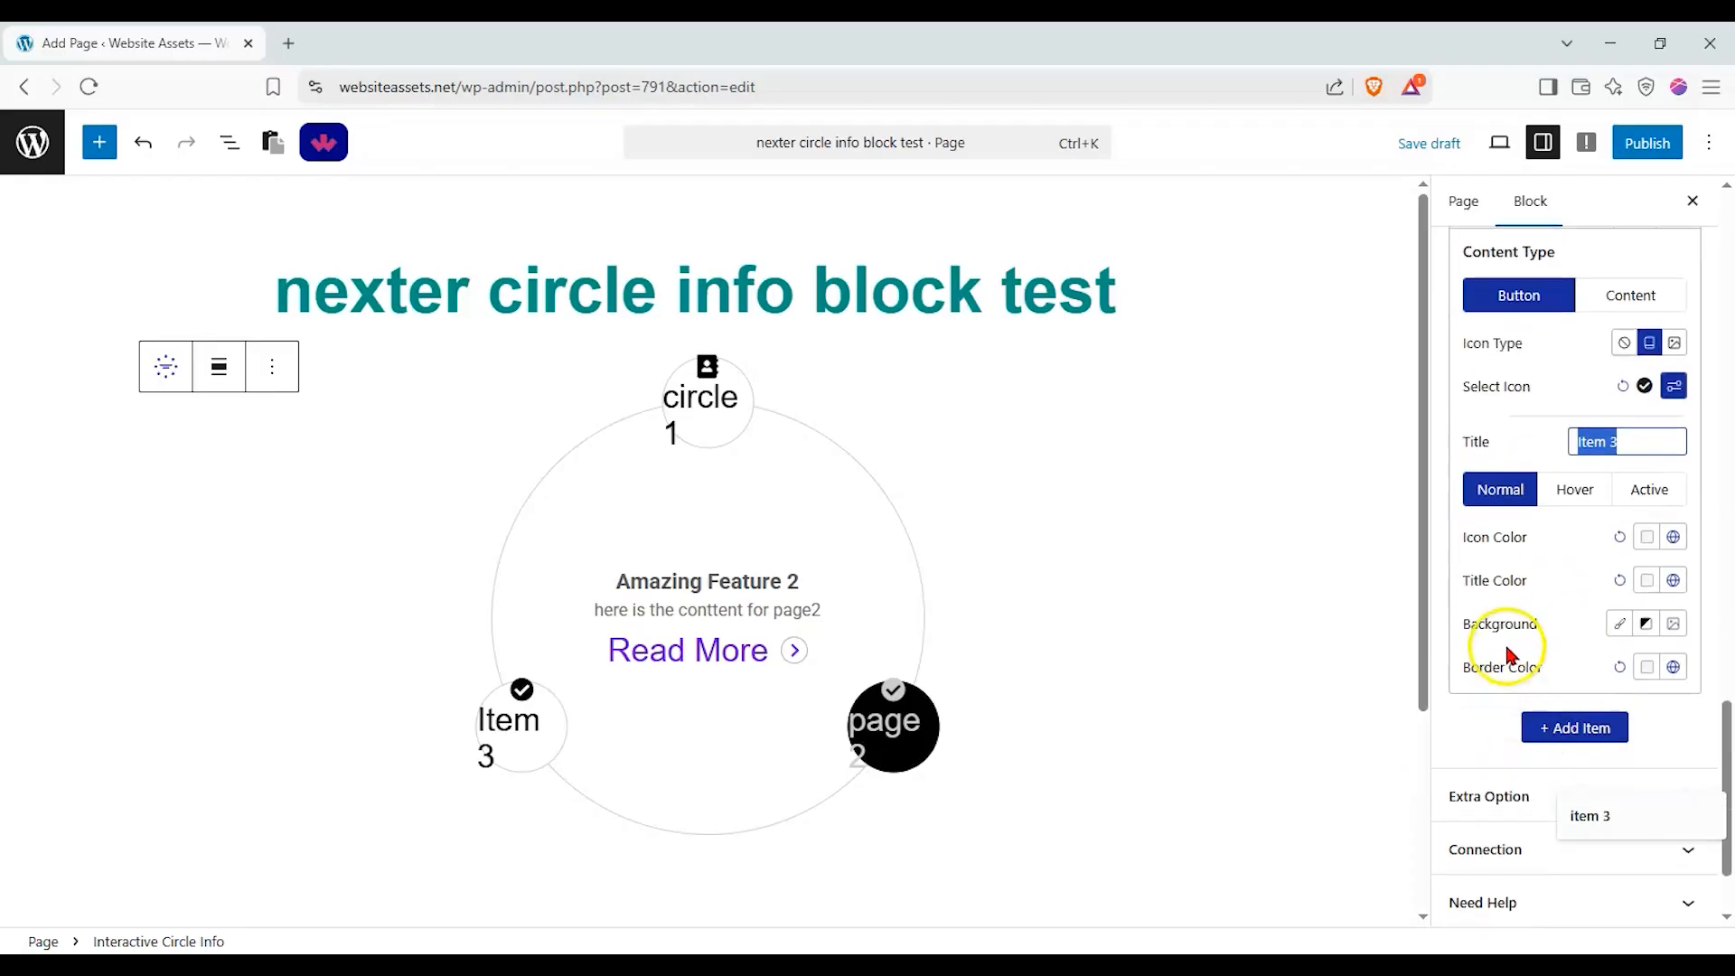
click(1581, 728)
click(1577, 787)
click(1571, 832)
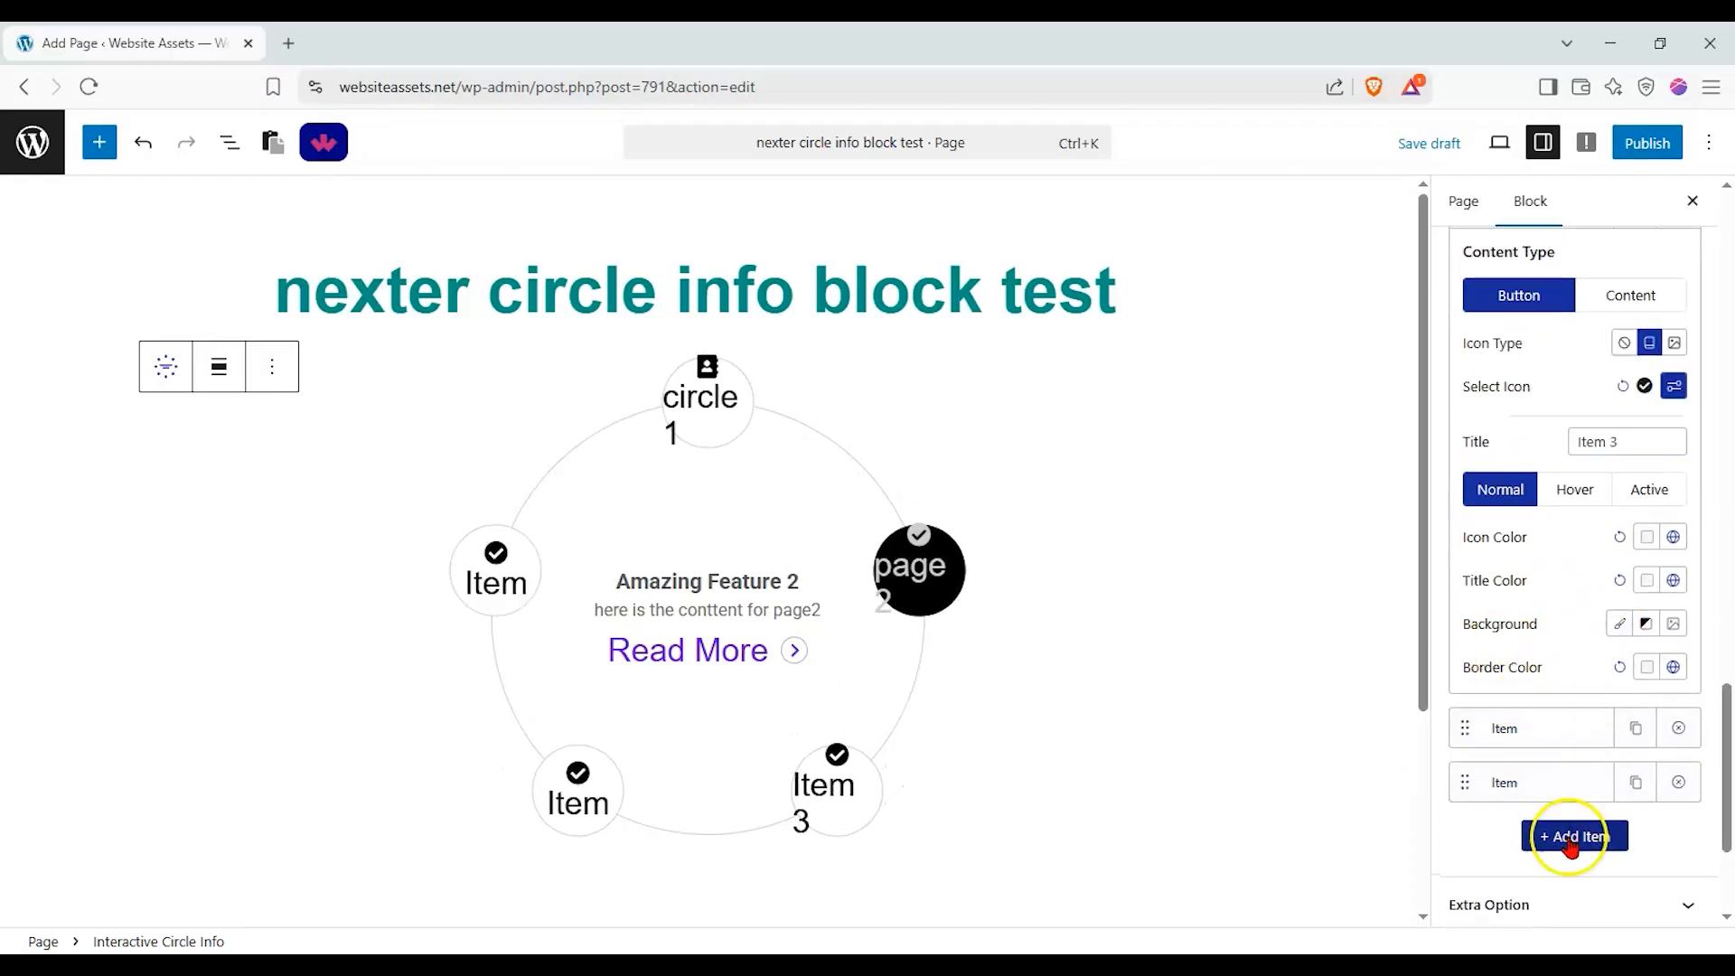
click(1575, 849)
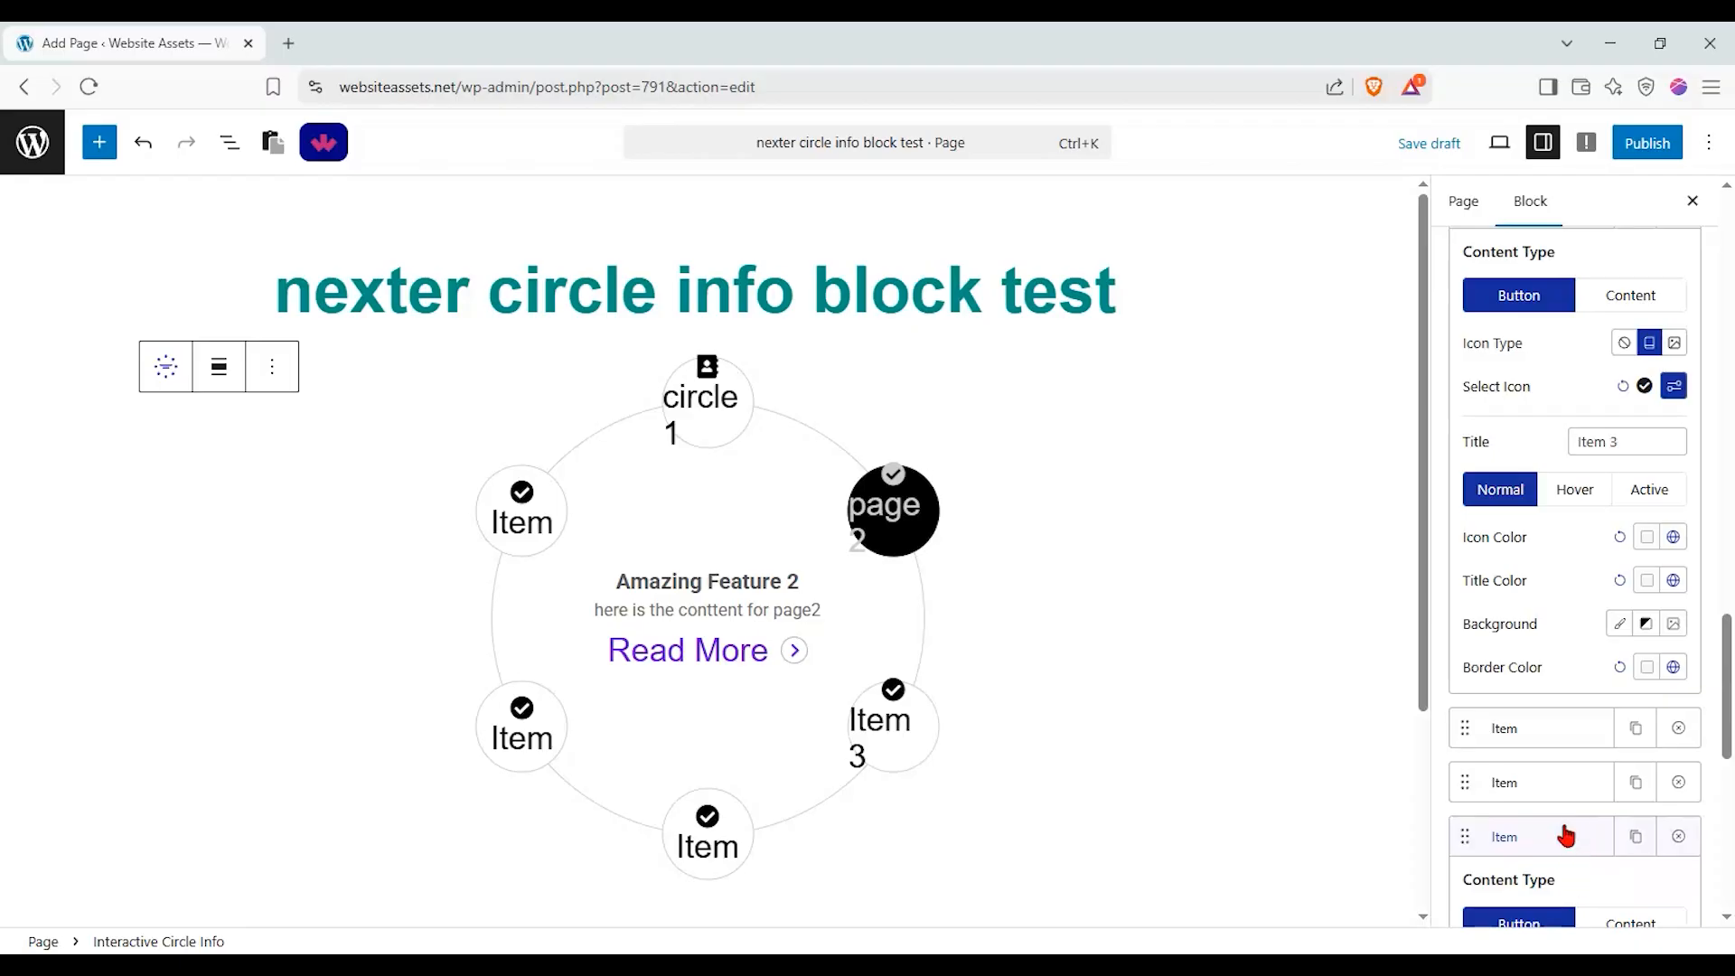
scroll(1569, 813, down, 5)
click(1569, 813)
click(1262, 680)
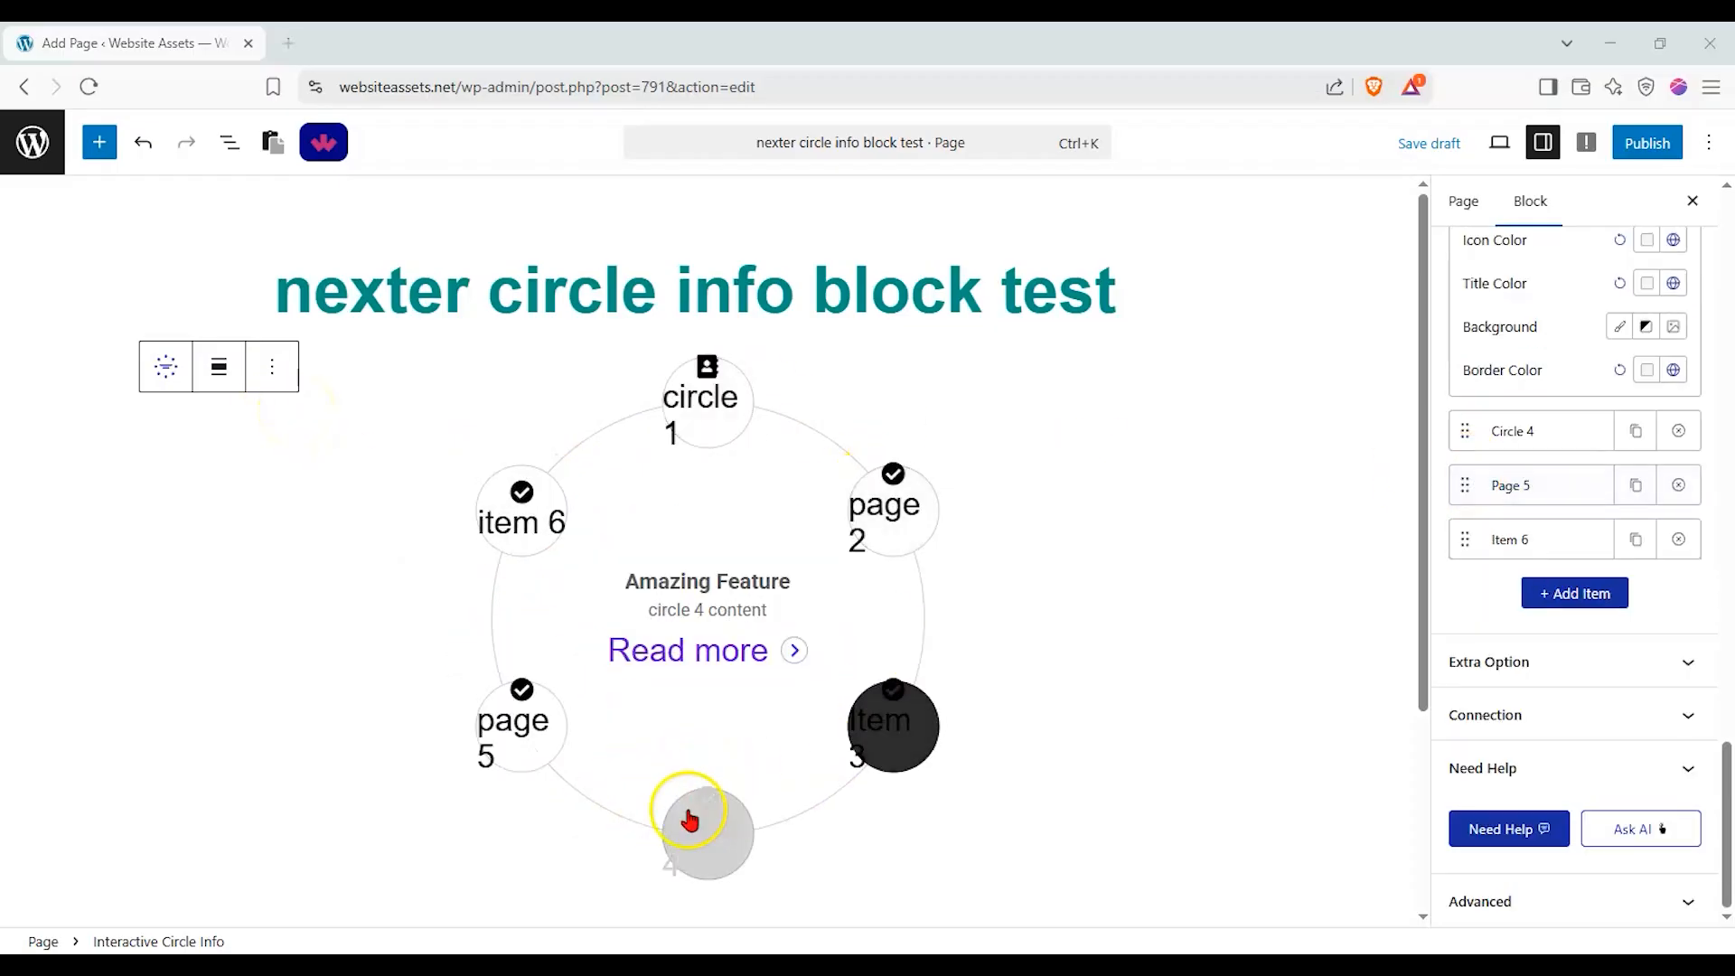
Set the interactive circle's trigger to Click and test it on the page 2, circle 1 and Item 3 circles.
click(1565, 668)
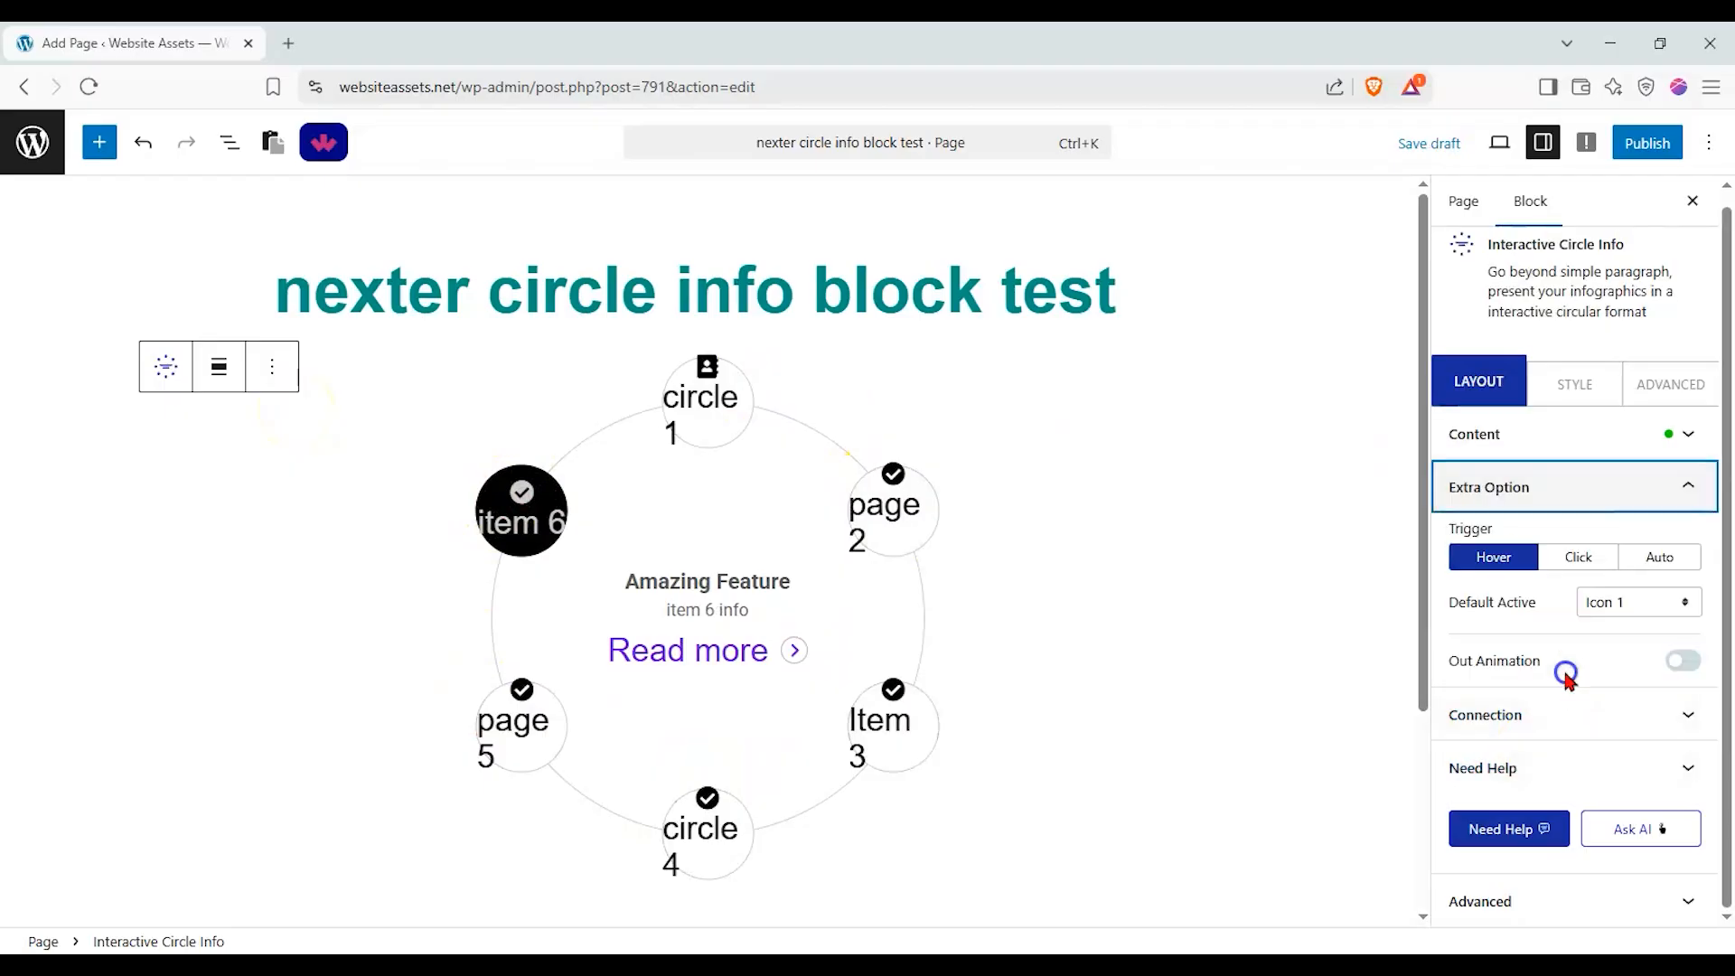
click(1581, 560)
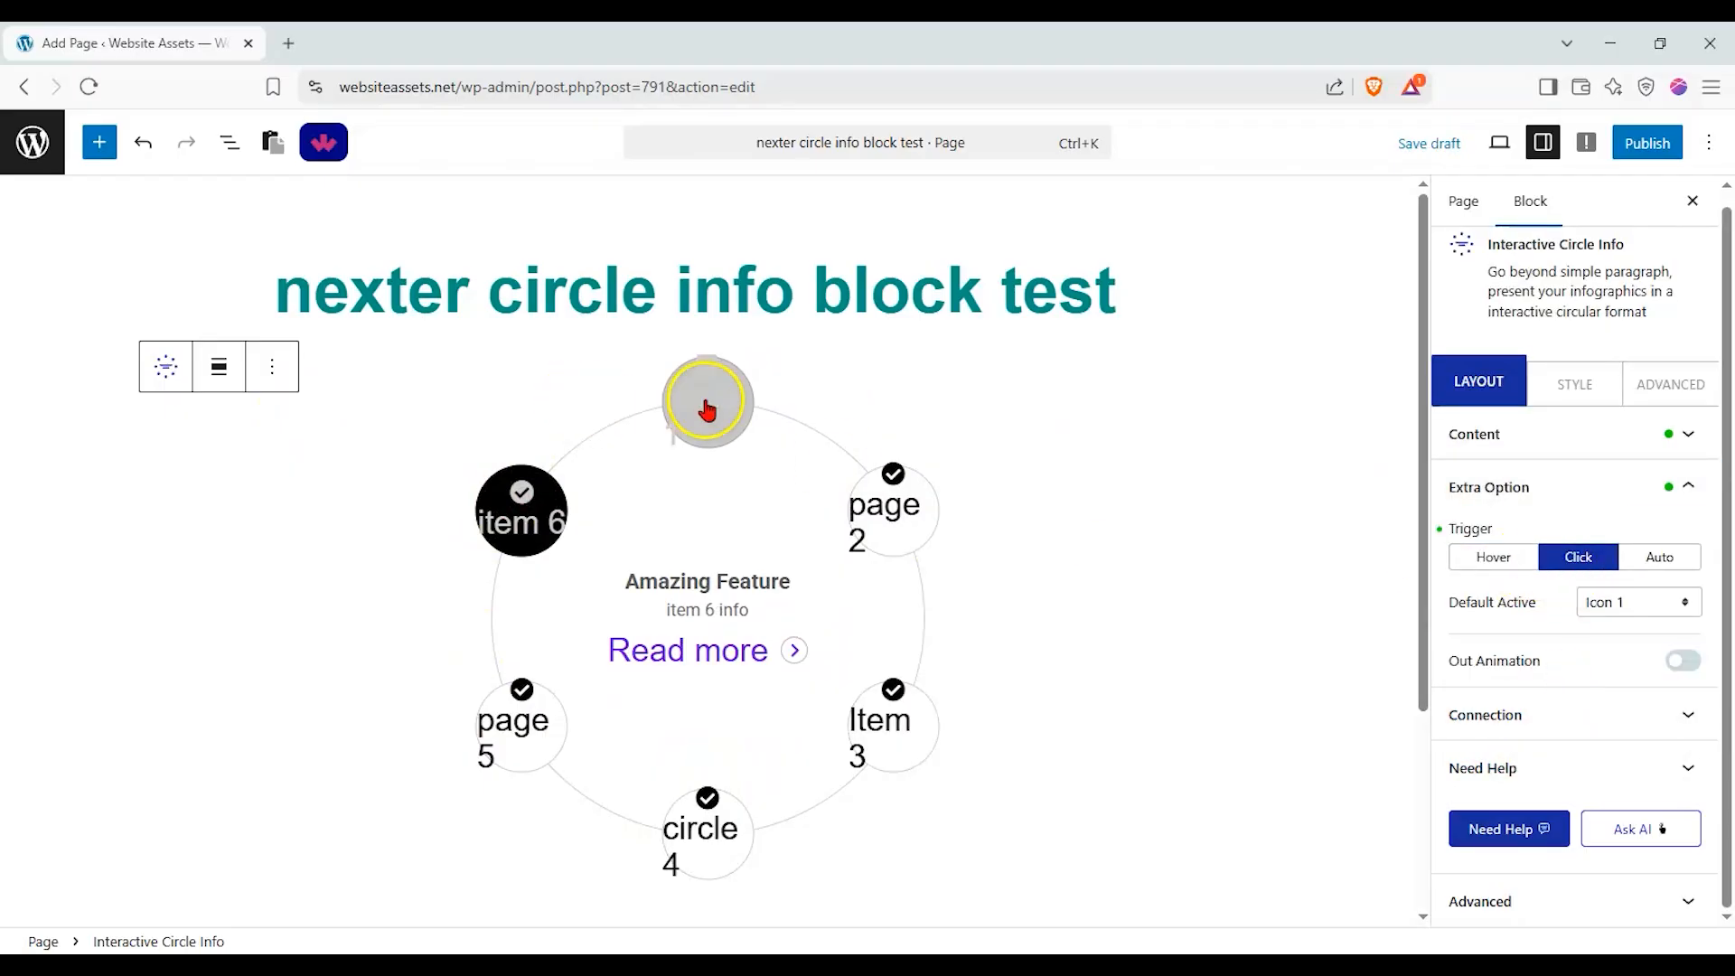
click(889, 481)
click(715, 400)
click(866, 757)
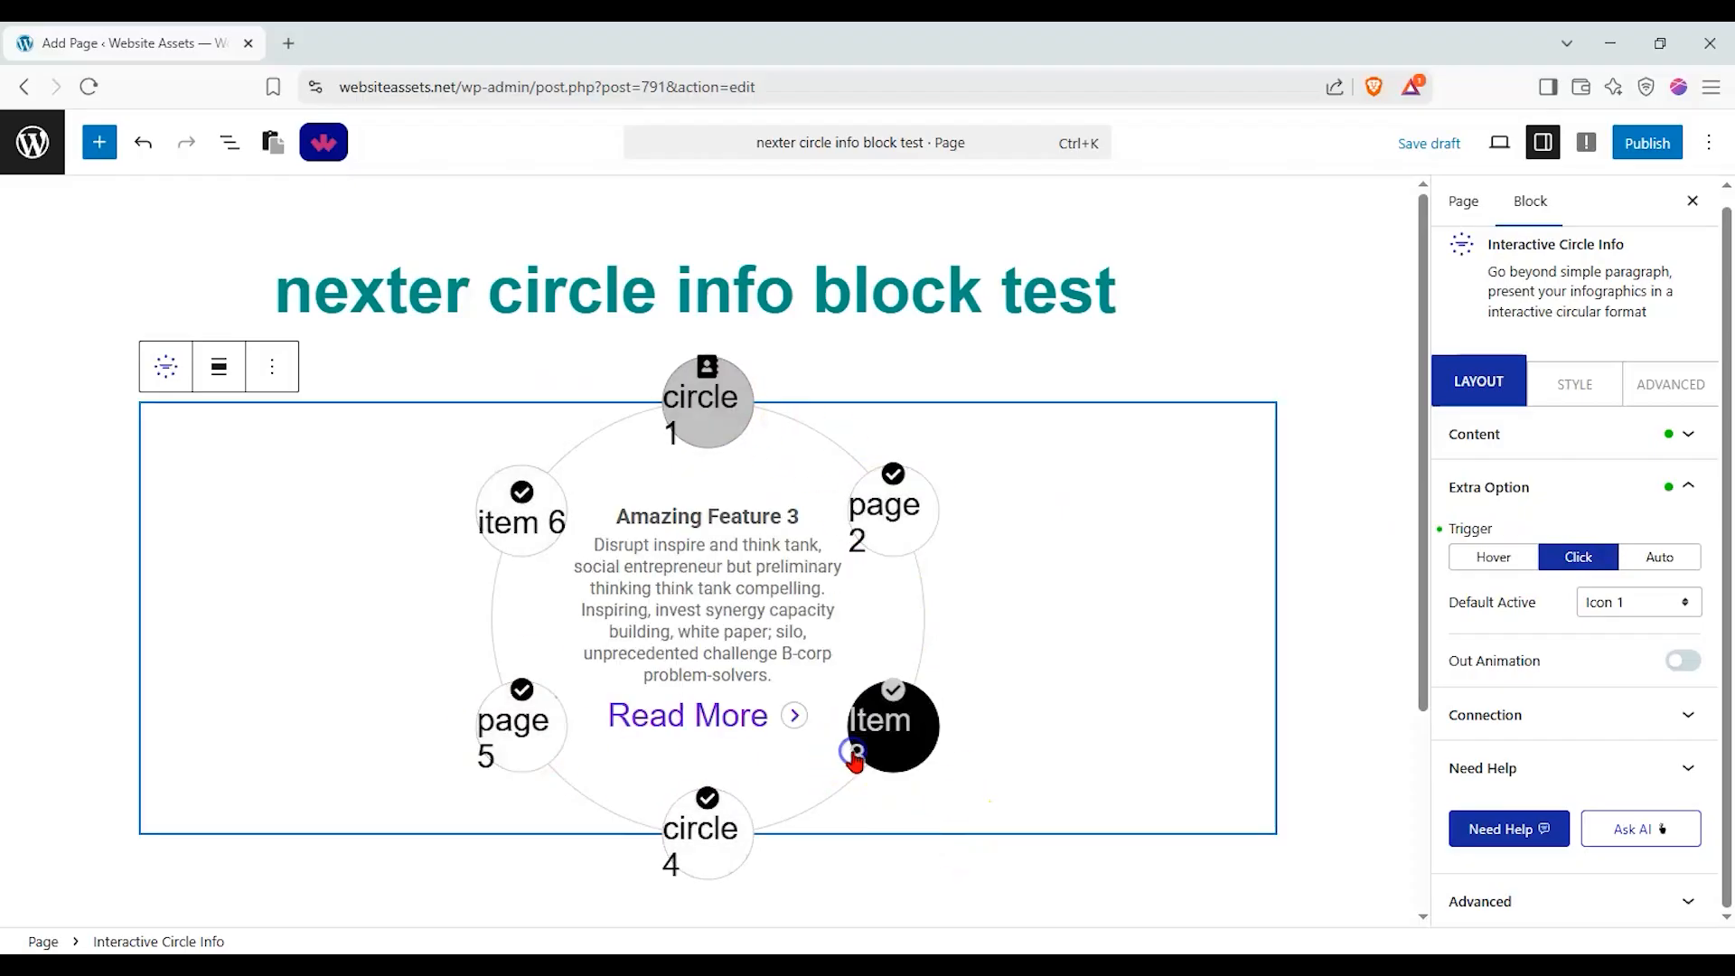
Switch the default active item to Icon 6 and back to Icon 1, testing the circles with each setting.
click(1678, 606)
click(1633, 767)
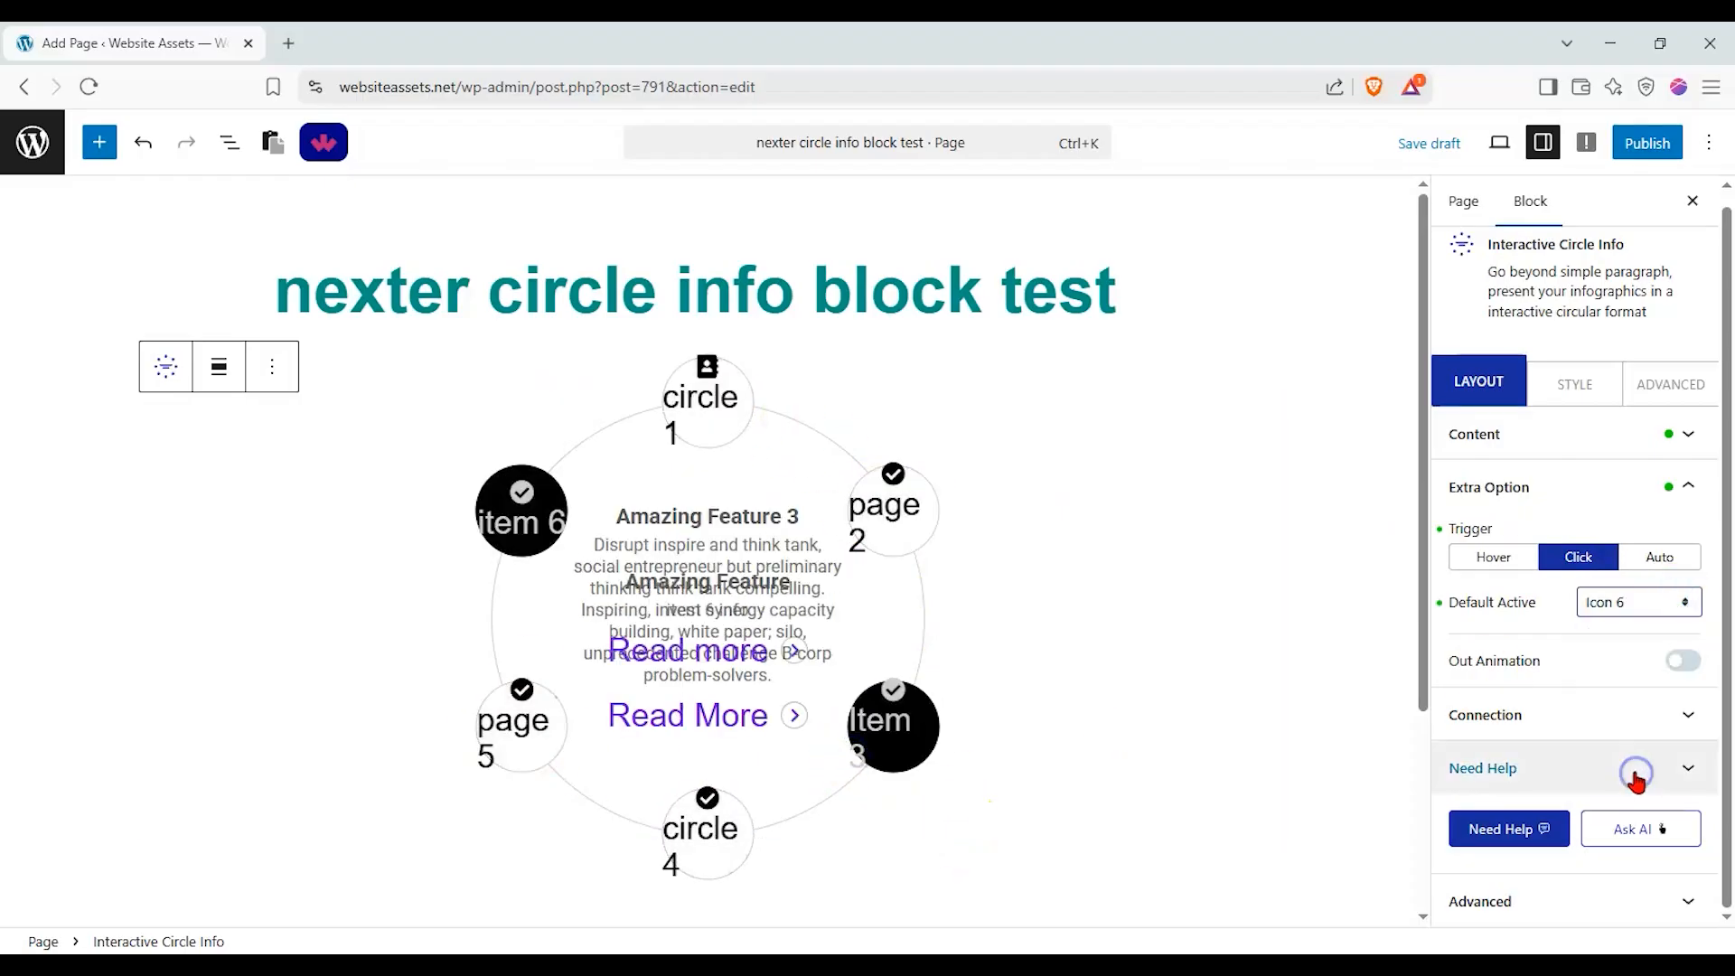
click(657, 654)
click(543, 523)
click(1677, 606)
click(1671, 631)
click(880, 750)
click(705, 827)
click(522, 676)
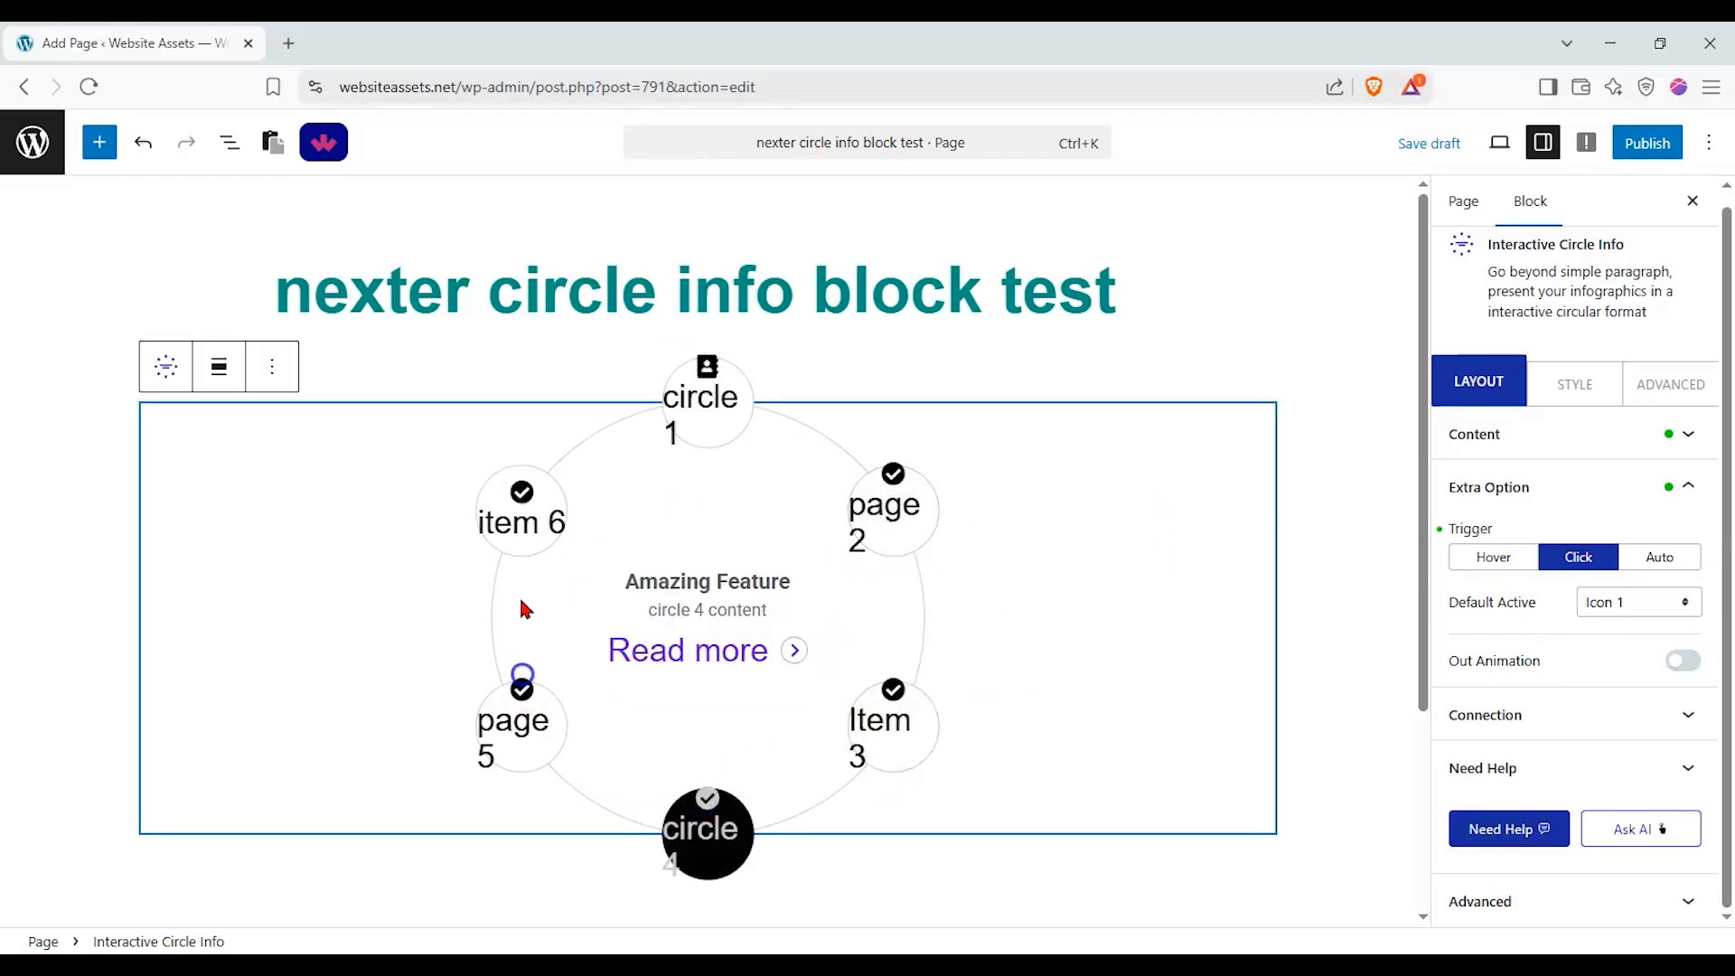
Enable the out animation with the Rotate effect and test it by activating several circles.
click(1682, 661)
click(1678, 702)
click(1592, 756)
click(1626, 702)
click(1611, 782)
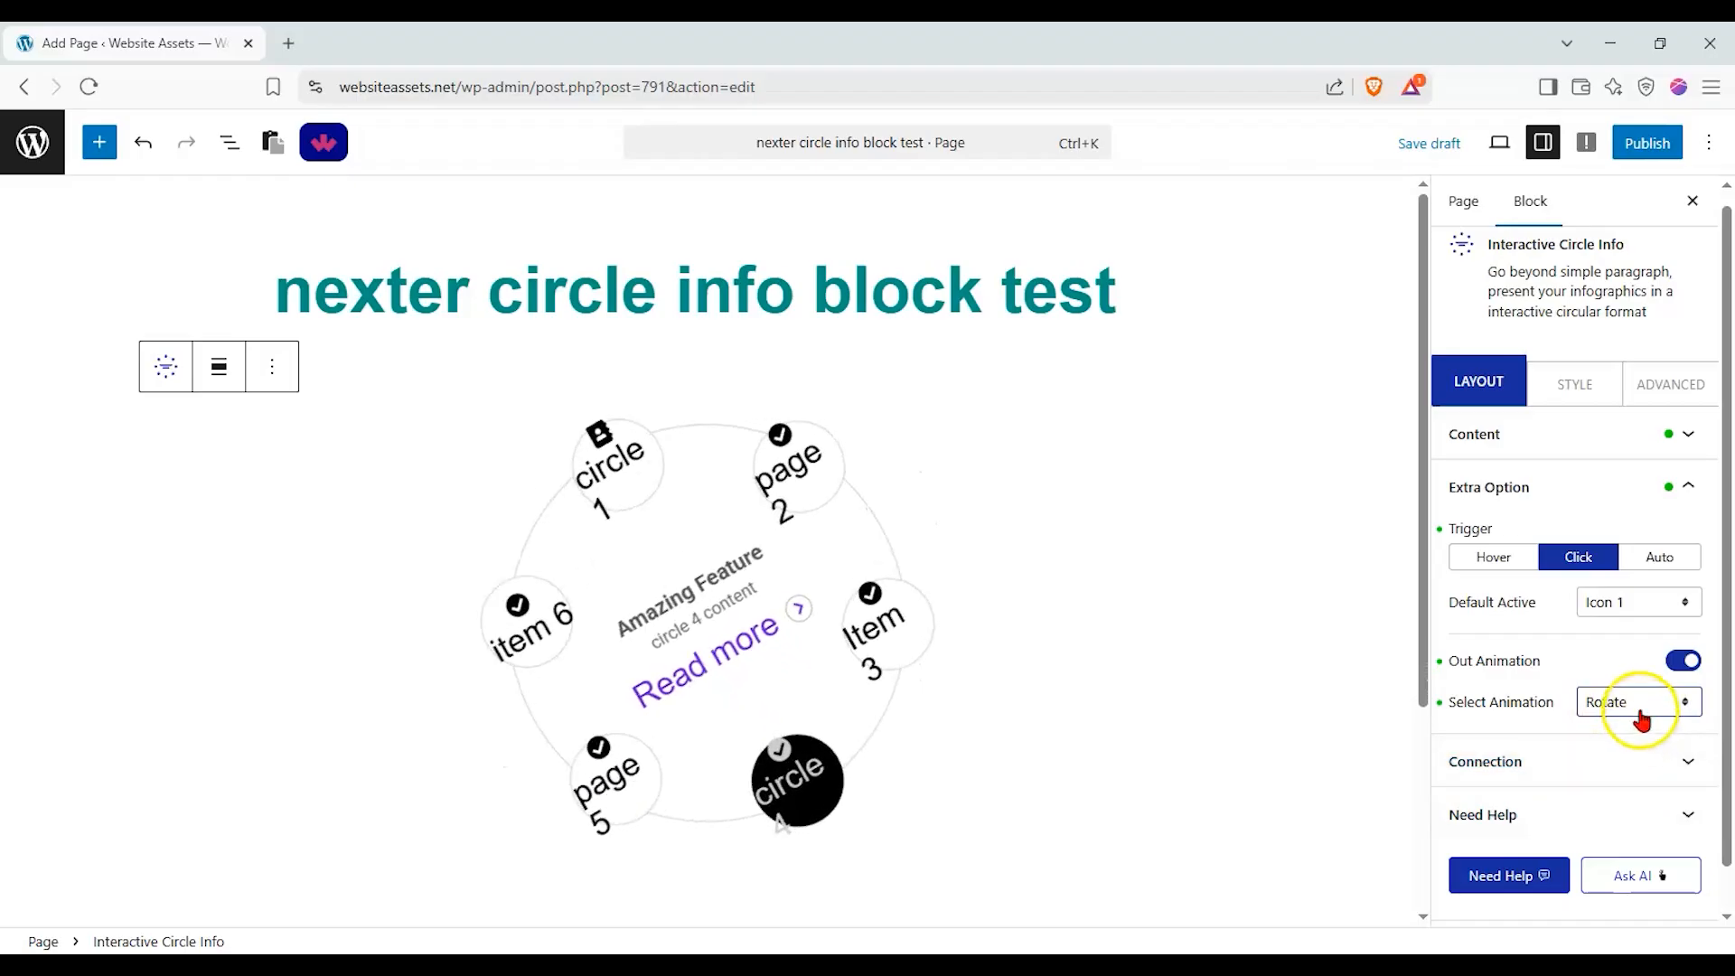
click(701, 456)
click(854, 503)
click(896, 726)
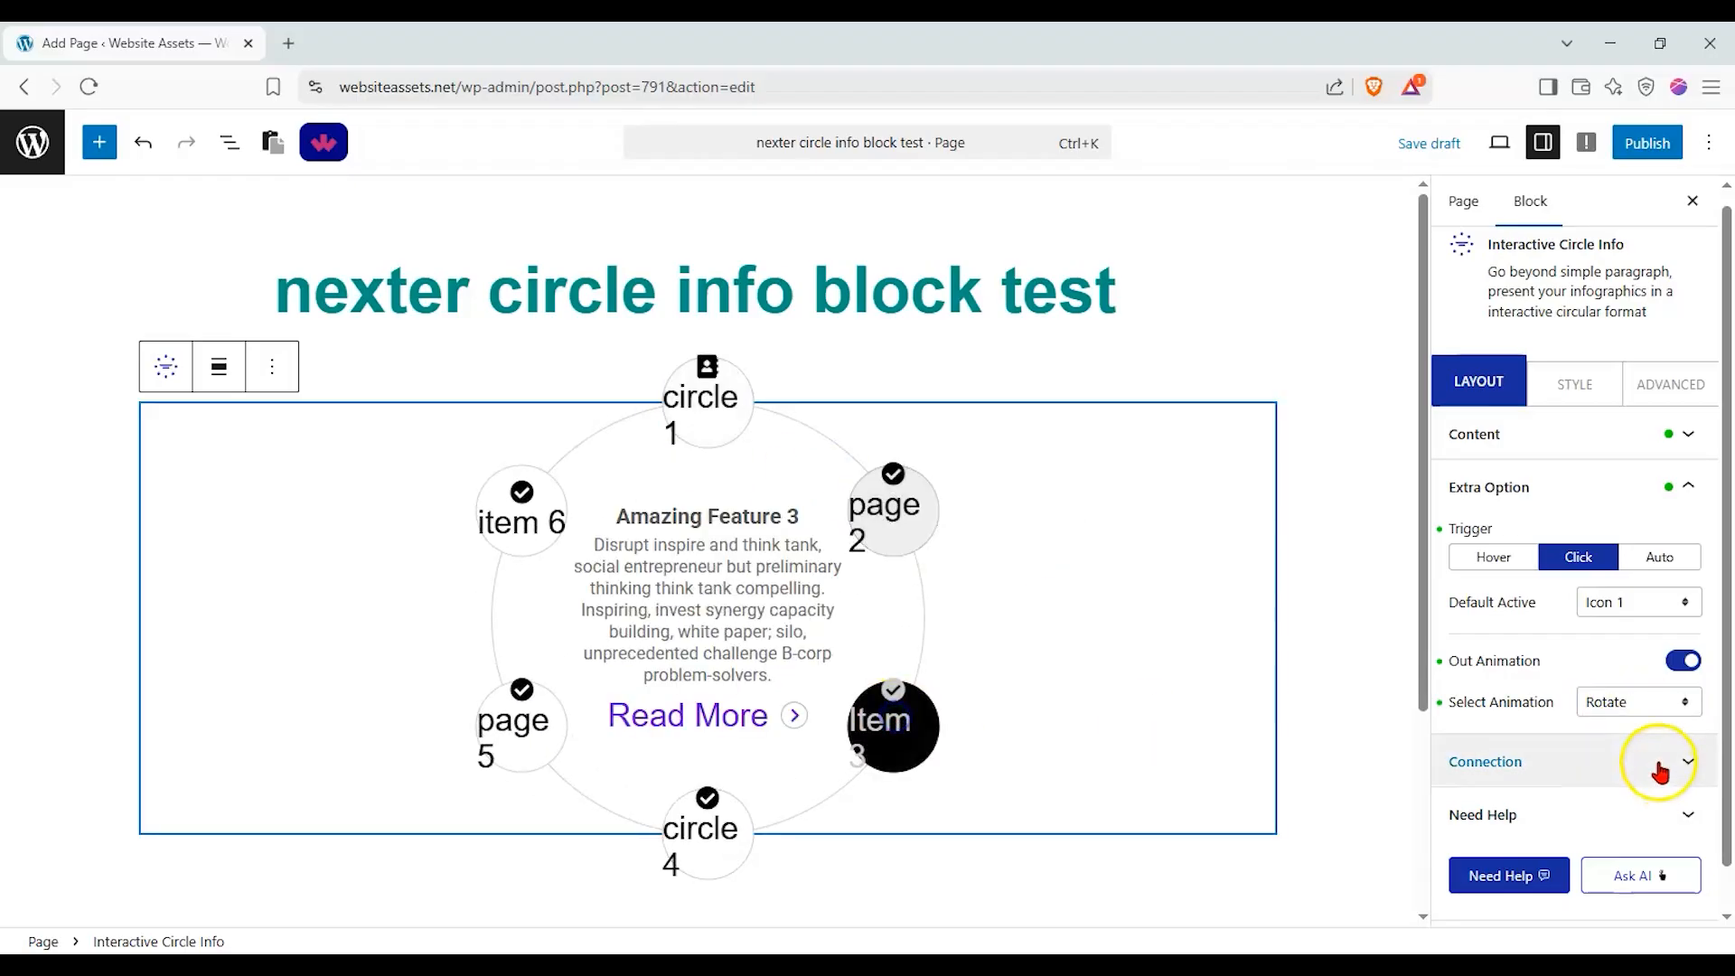
Turn on the Carousel Anything Connection and switch it off again.
click(1658, 762)
click(1700, 596)
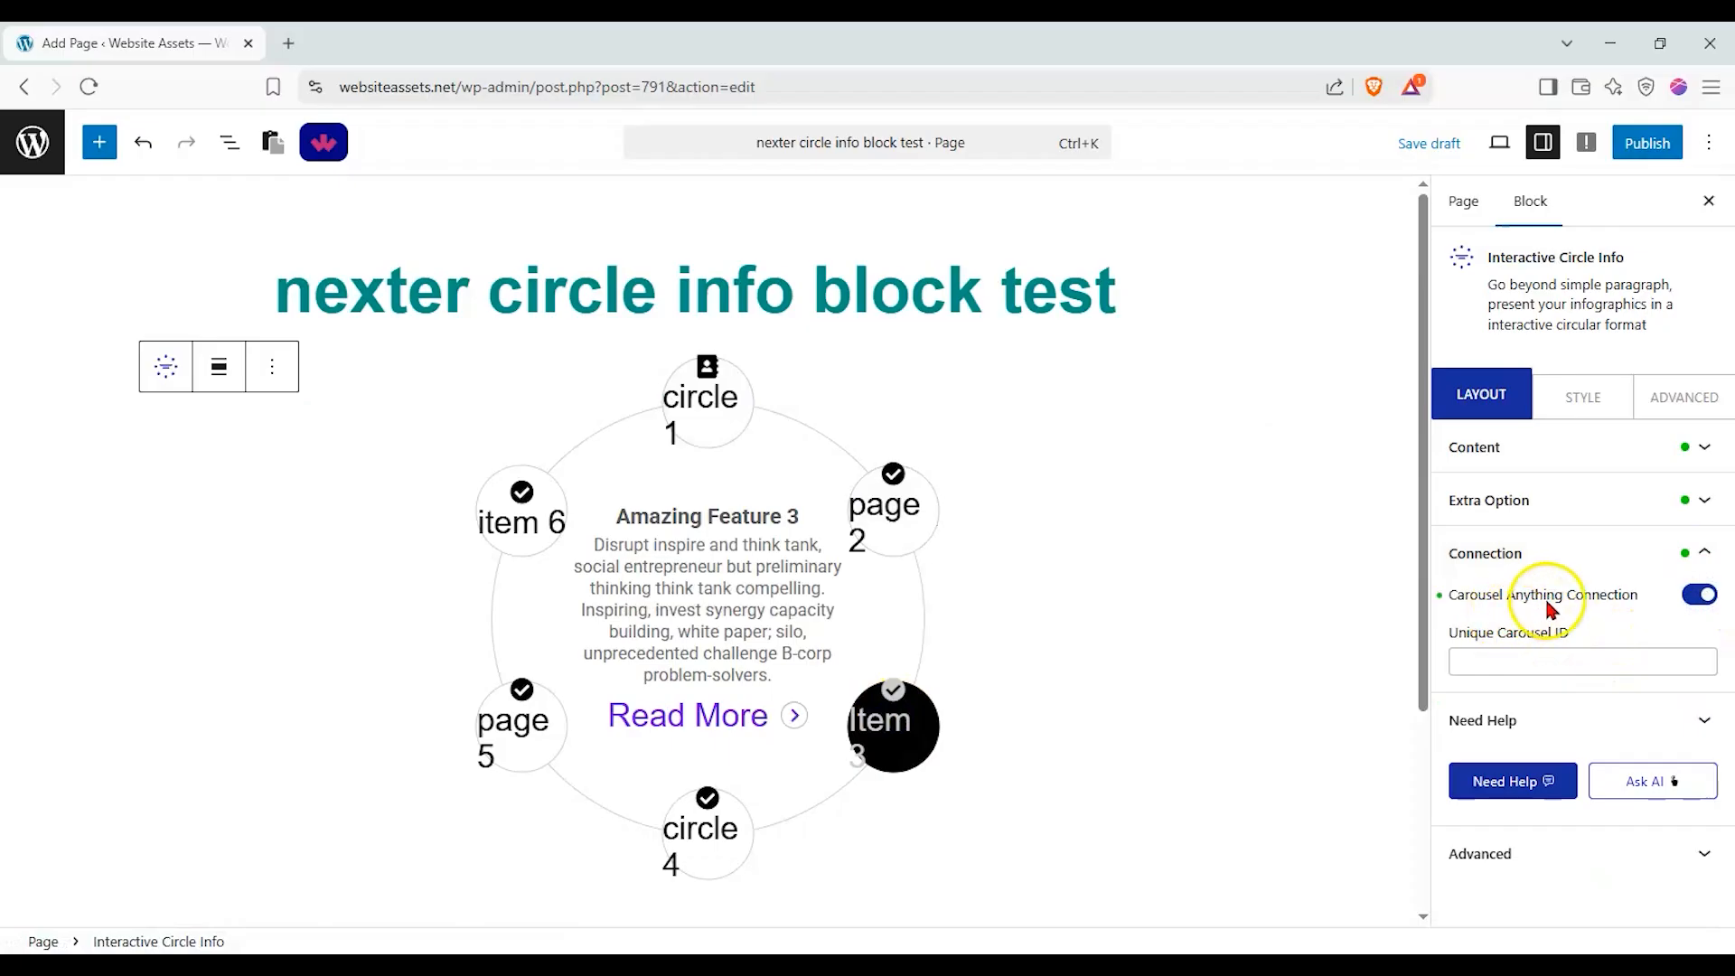
click(1700, 596)
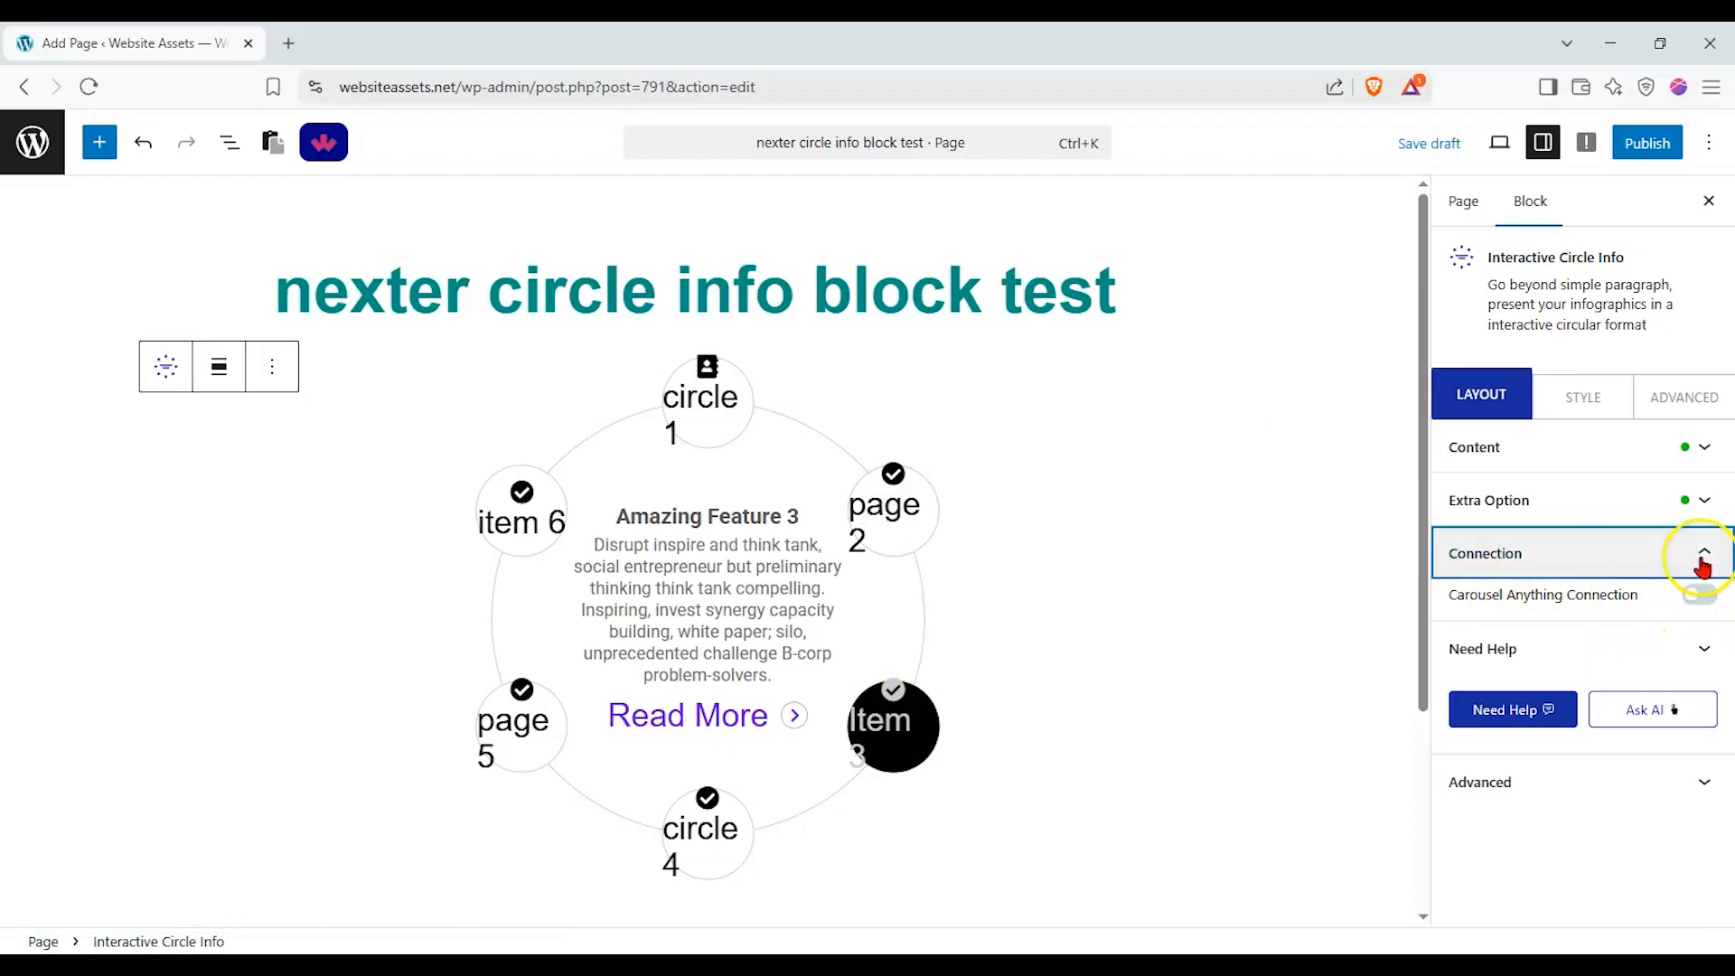
Set the width of the main circle to 390 px in the block's style settings.
click(1583, 397)
mouse_move(1541, 530)
mouse_down()
mouse_move(1513, 539)
mouse_move(1584, 542)
mouse_move(1510, 539)
mouse_move(1526, 541)
mouse_up()
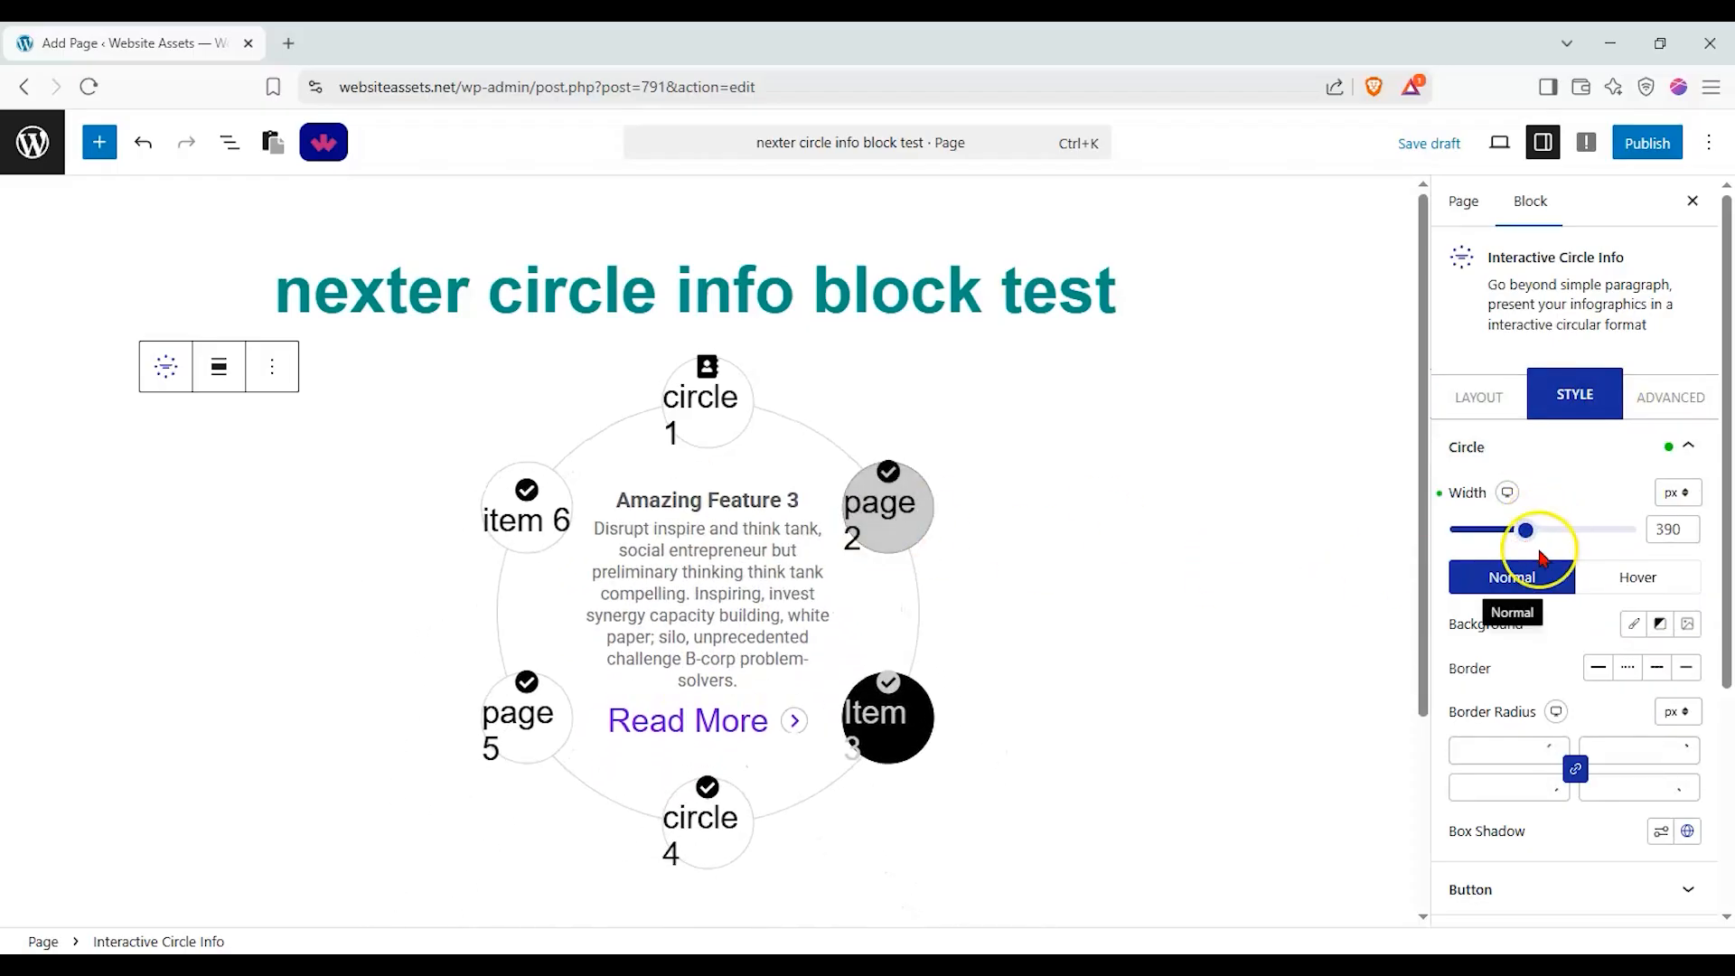
scroll(1545, 547, down, 2)
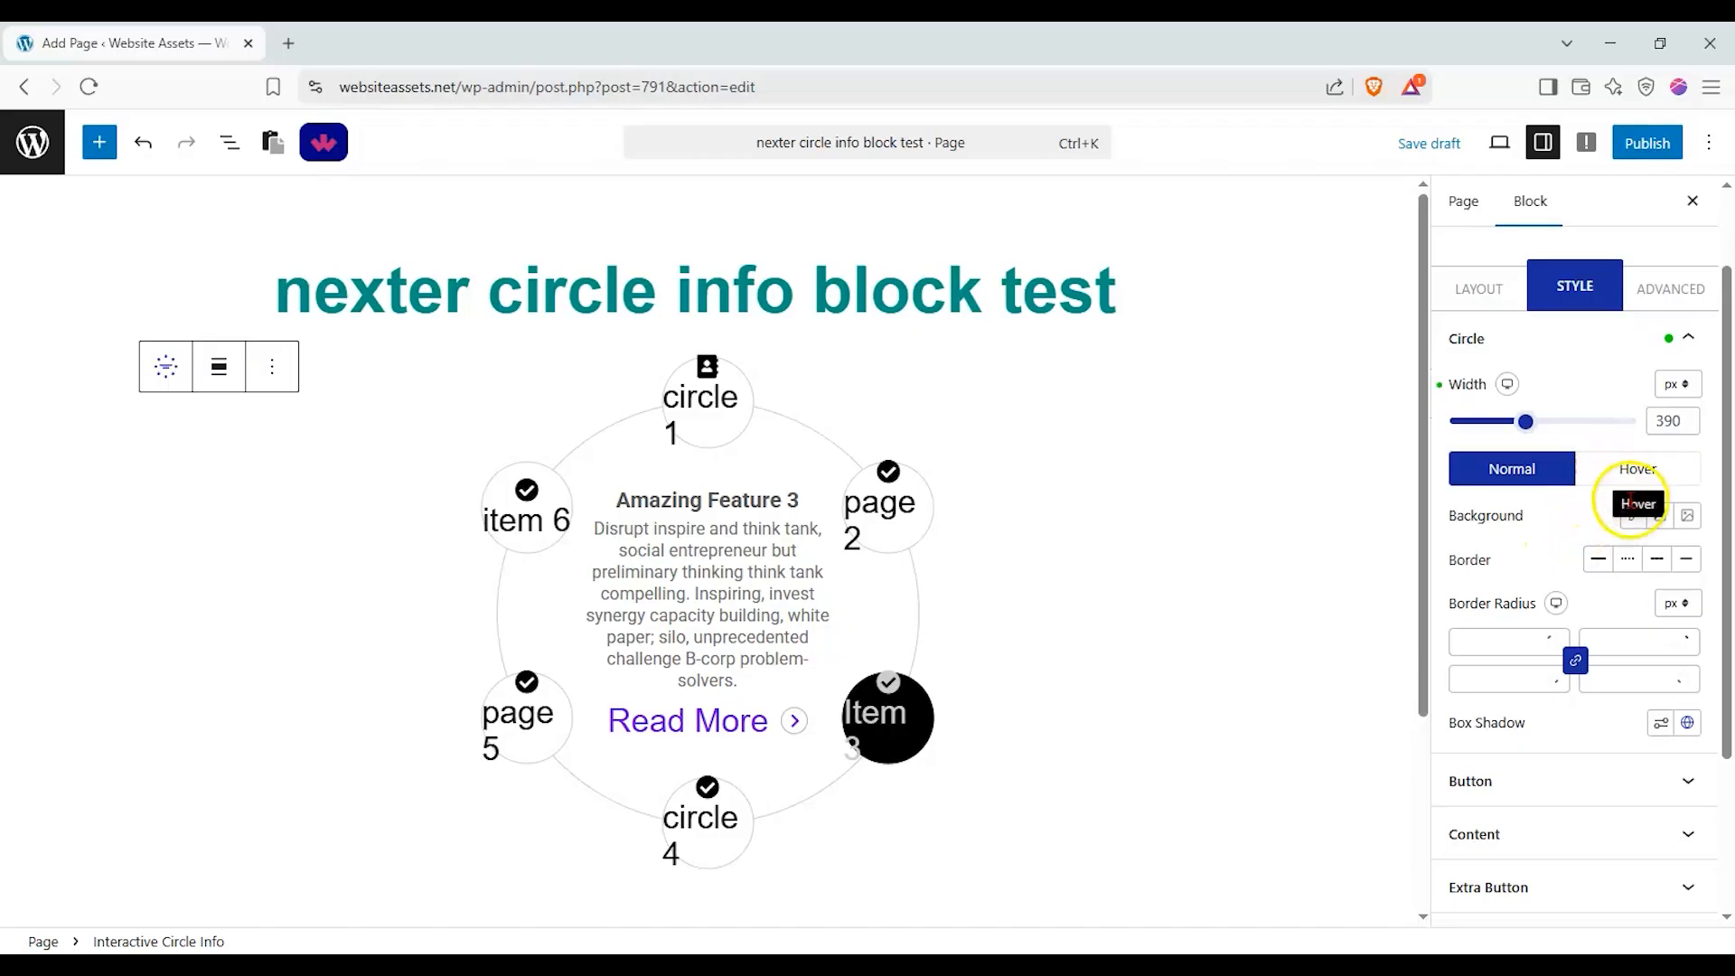
Set the circle buttons' width to 111 px, icon size to 23 px and image width to 36 px.
scroll(1626, 565, down, 2)
click(1682, 678)
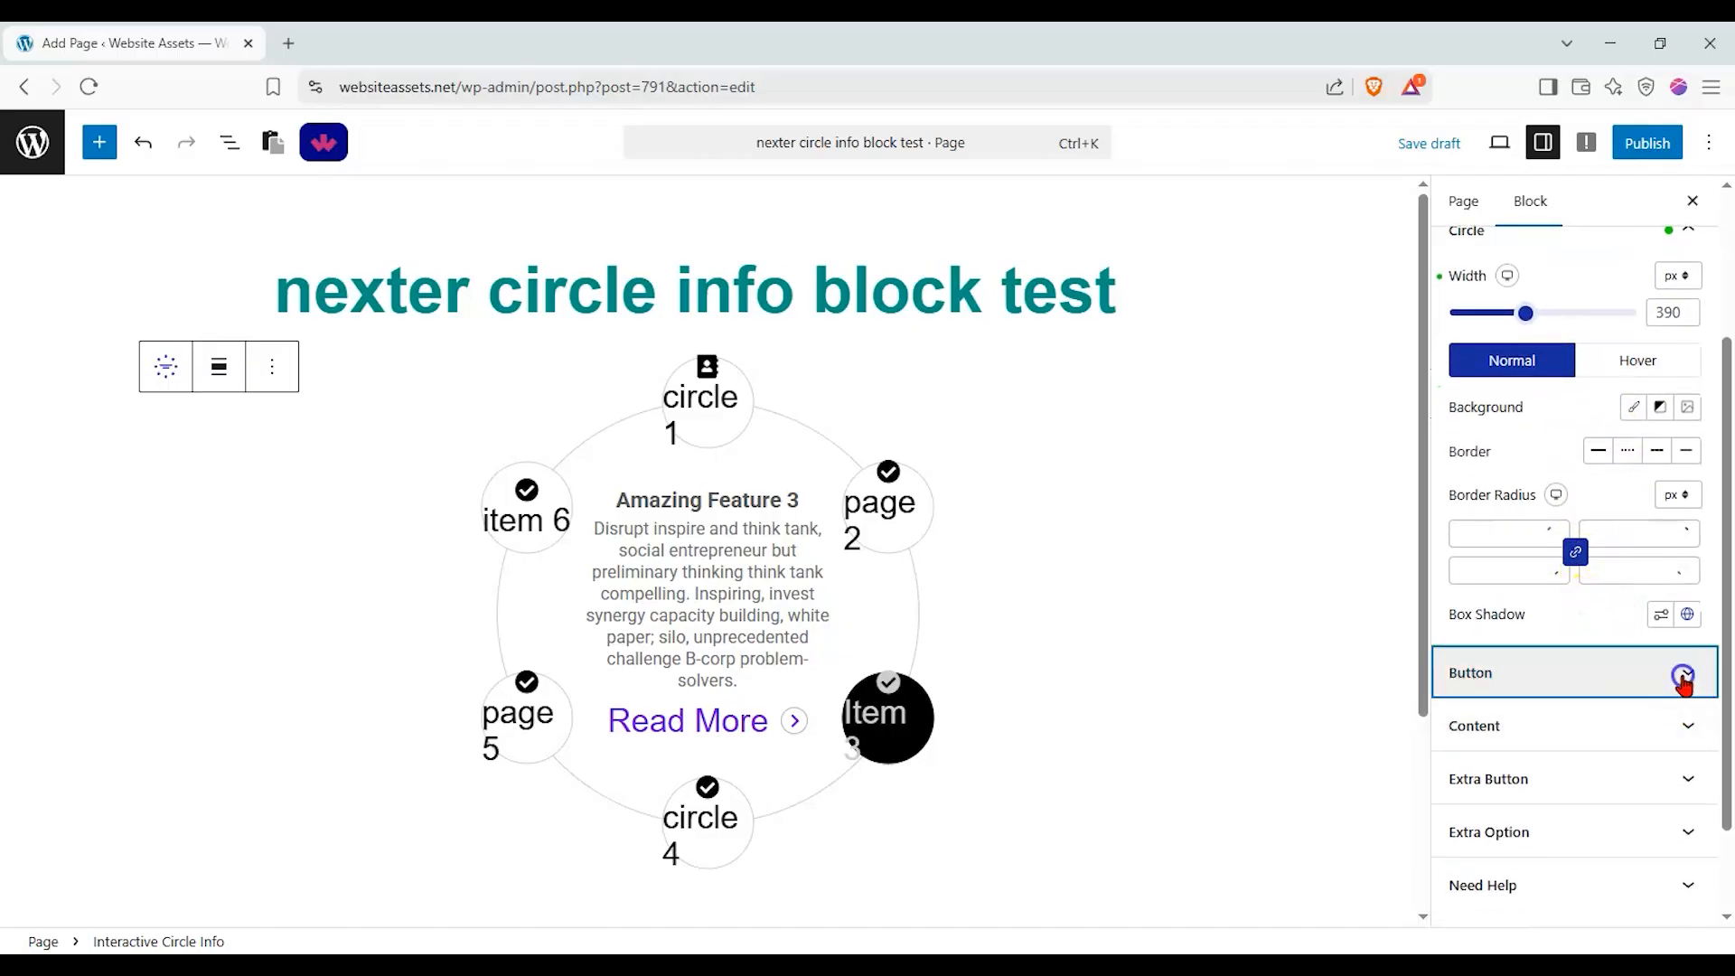
scroll(1569, 389, up, 3)
mouse_move(1545, 395)
mouse_down()
mouse_move(1570, 403)
mouse_move(1553, 406)
mouse_up()
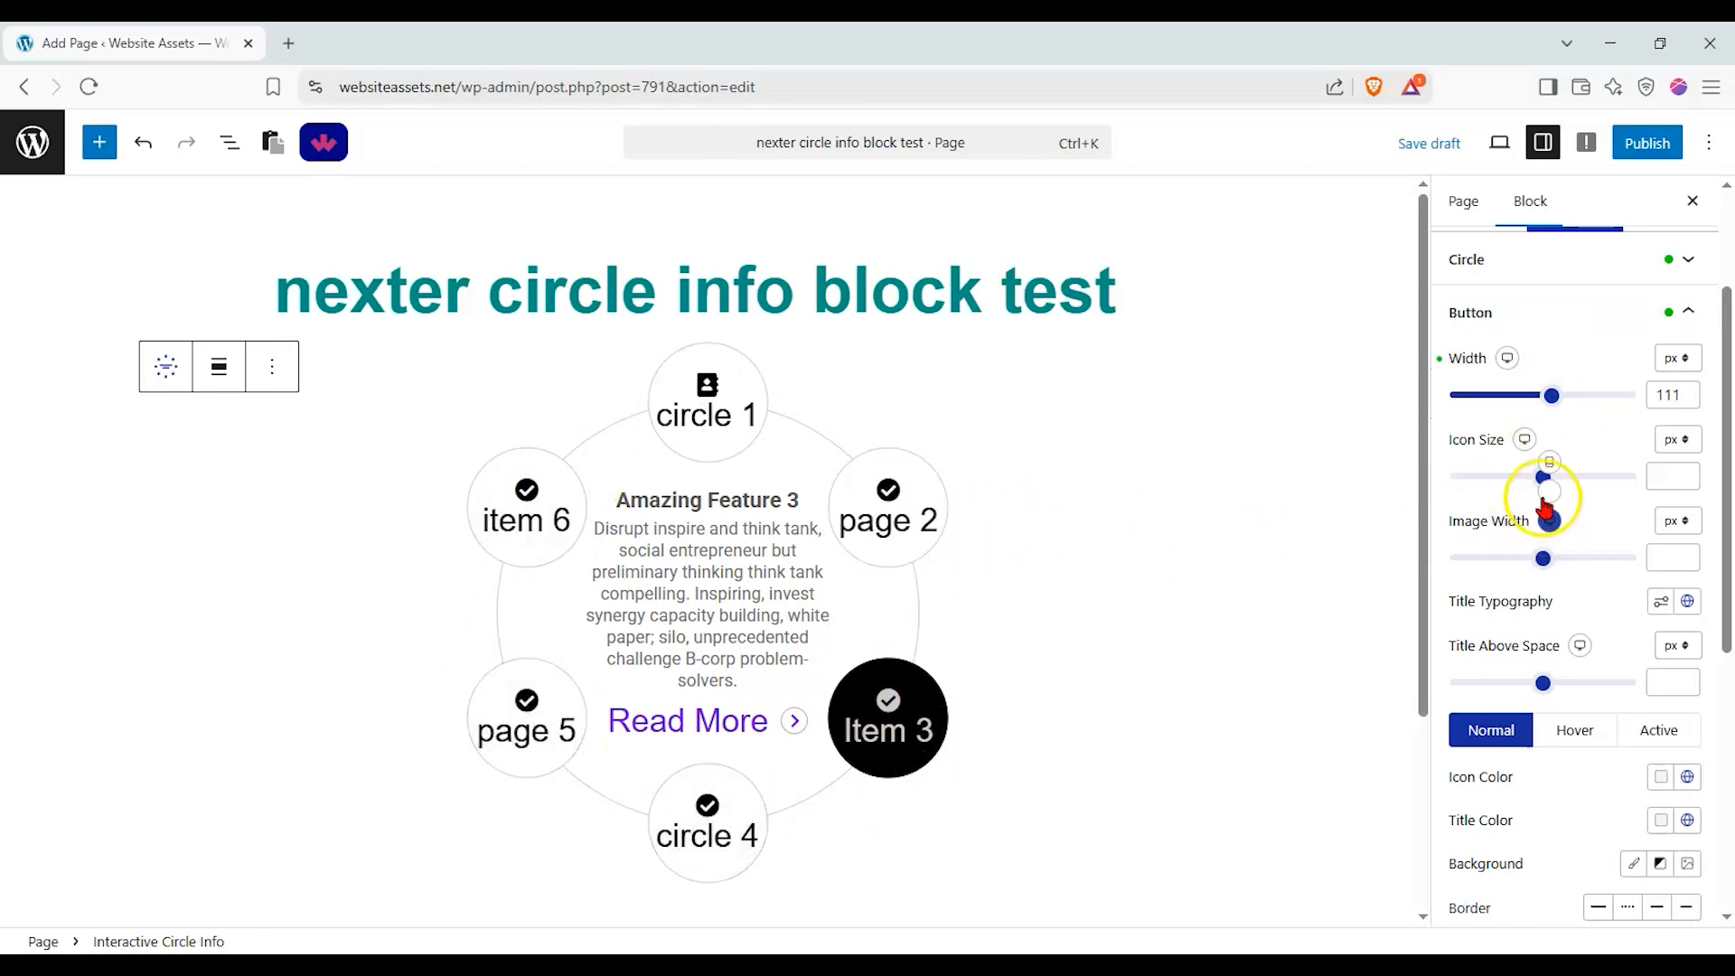
click(1500, 476)
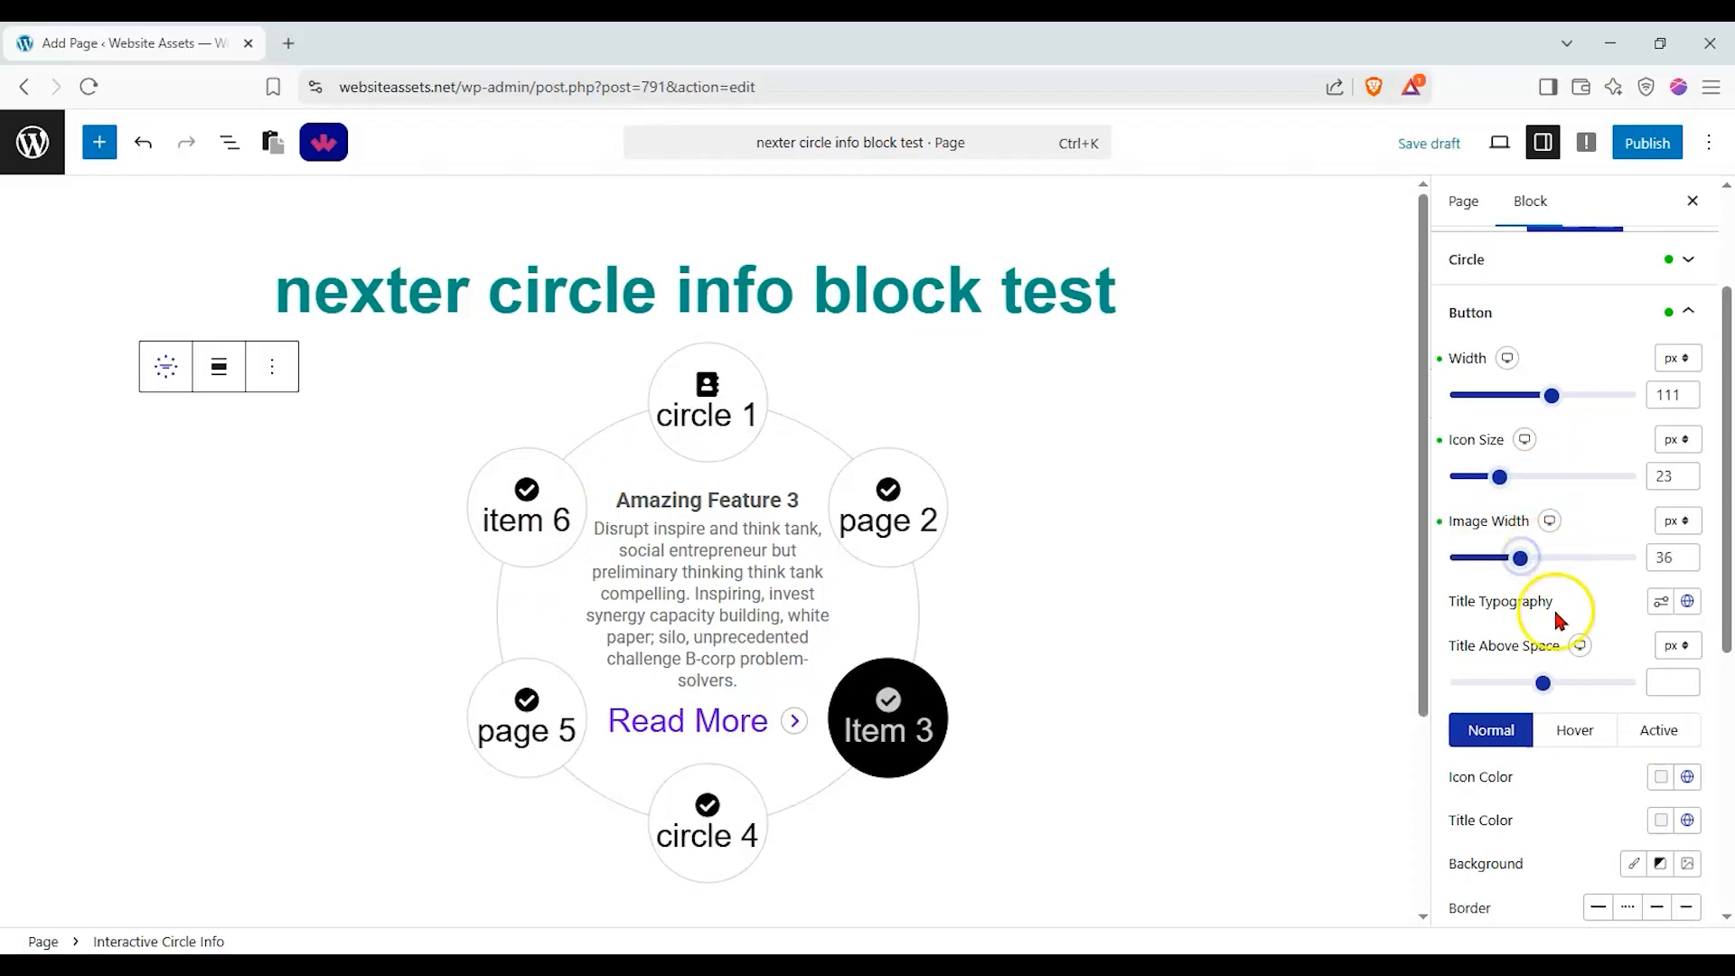
Change the font family of the circle button titles to Alegreya Sans.
click(1687, 601)
click(1685, 604)
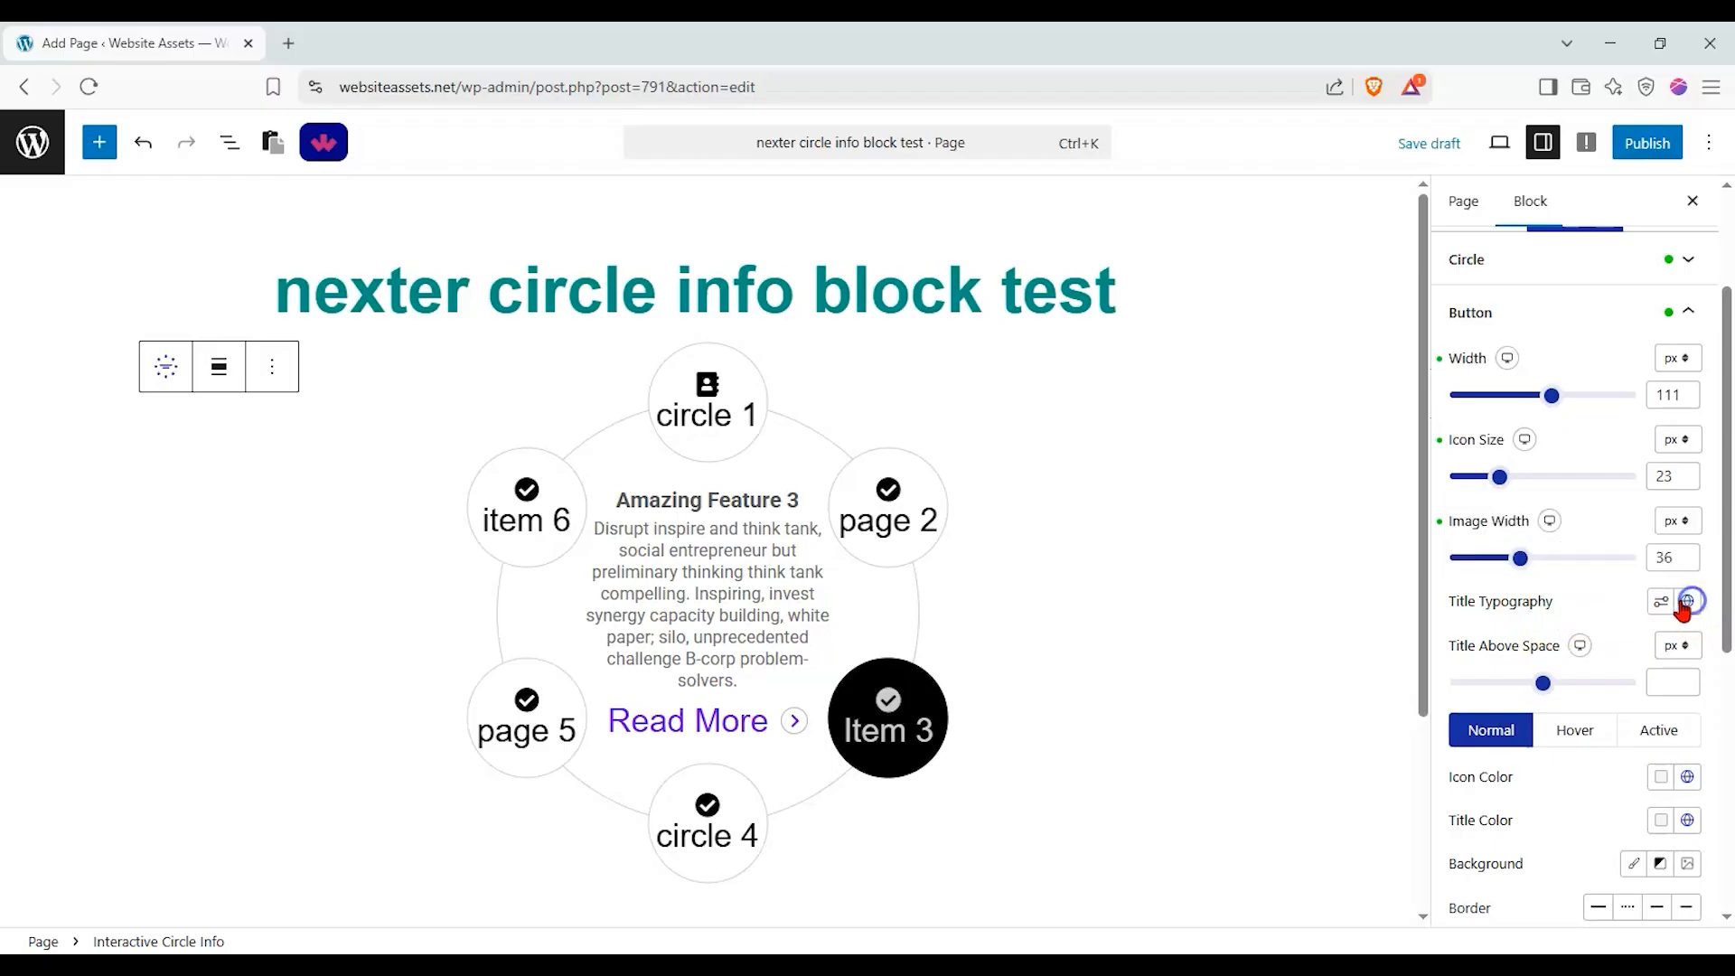
click(1660, 601)
click(1499, 168)
scroll(1553, 395, down, 3)
click(1547, 384)
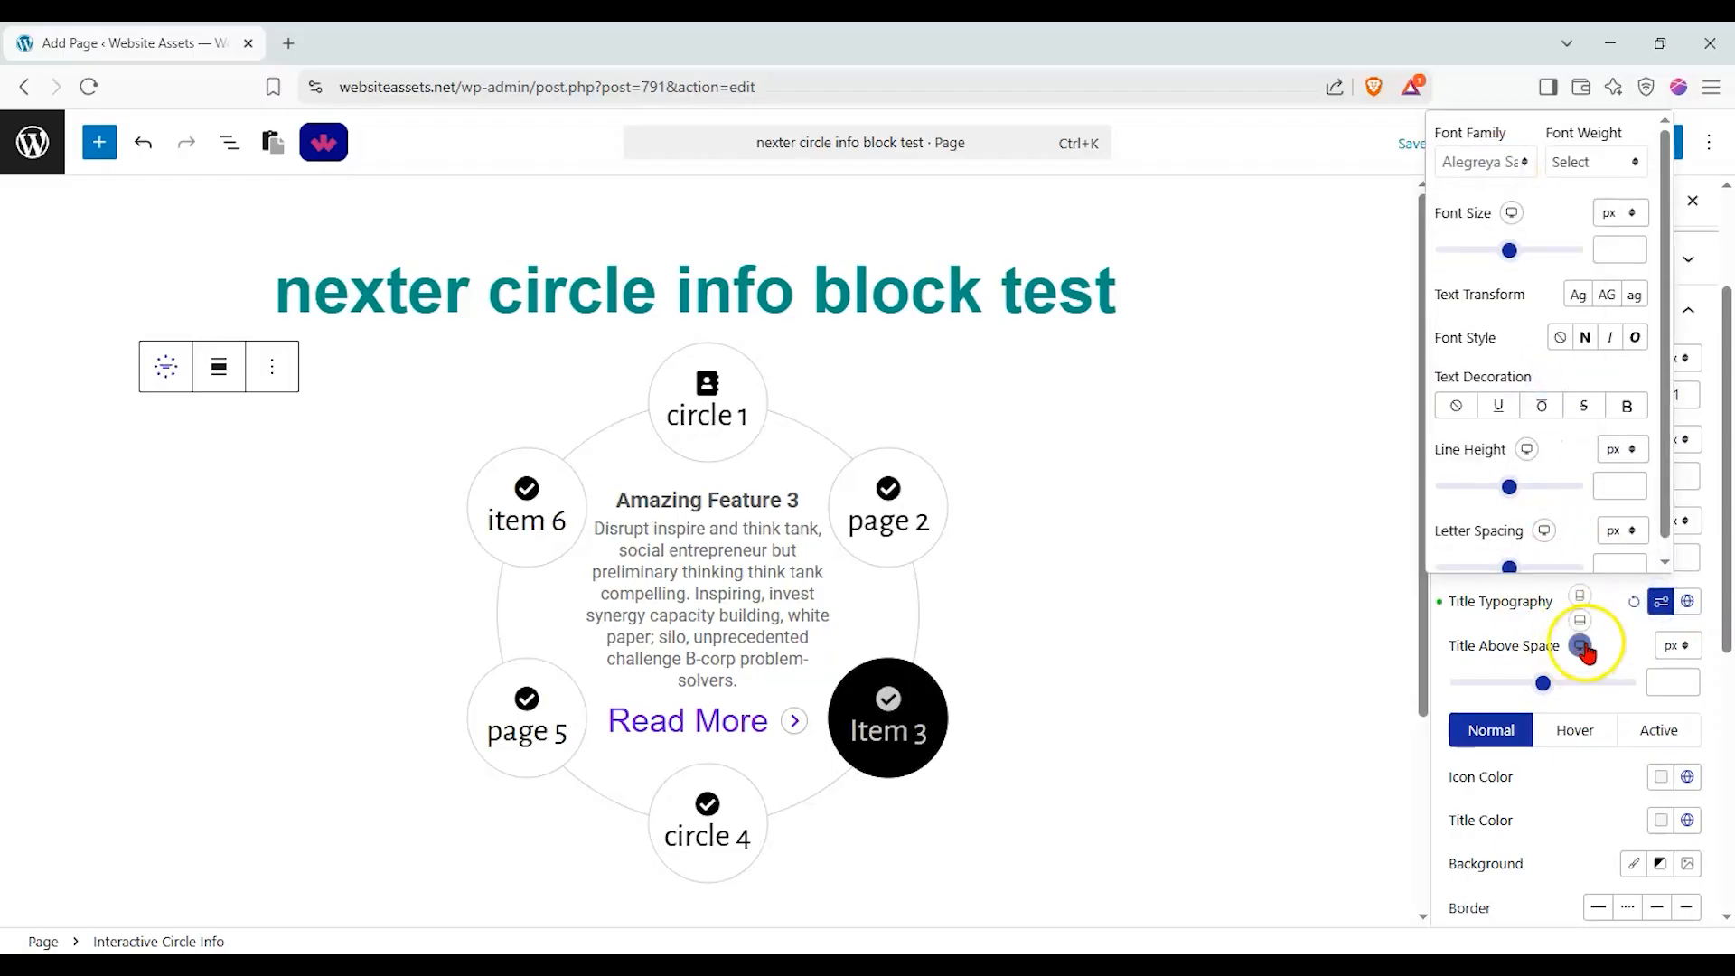
Set the space above the circle button titles to 11 px.
scroll(1588, 620, down, 1)
click(1536, 577)
drag(1536, 578, 1550, 587)
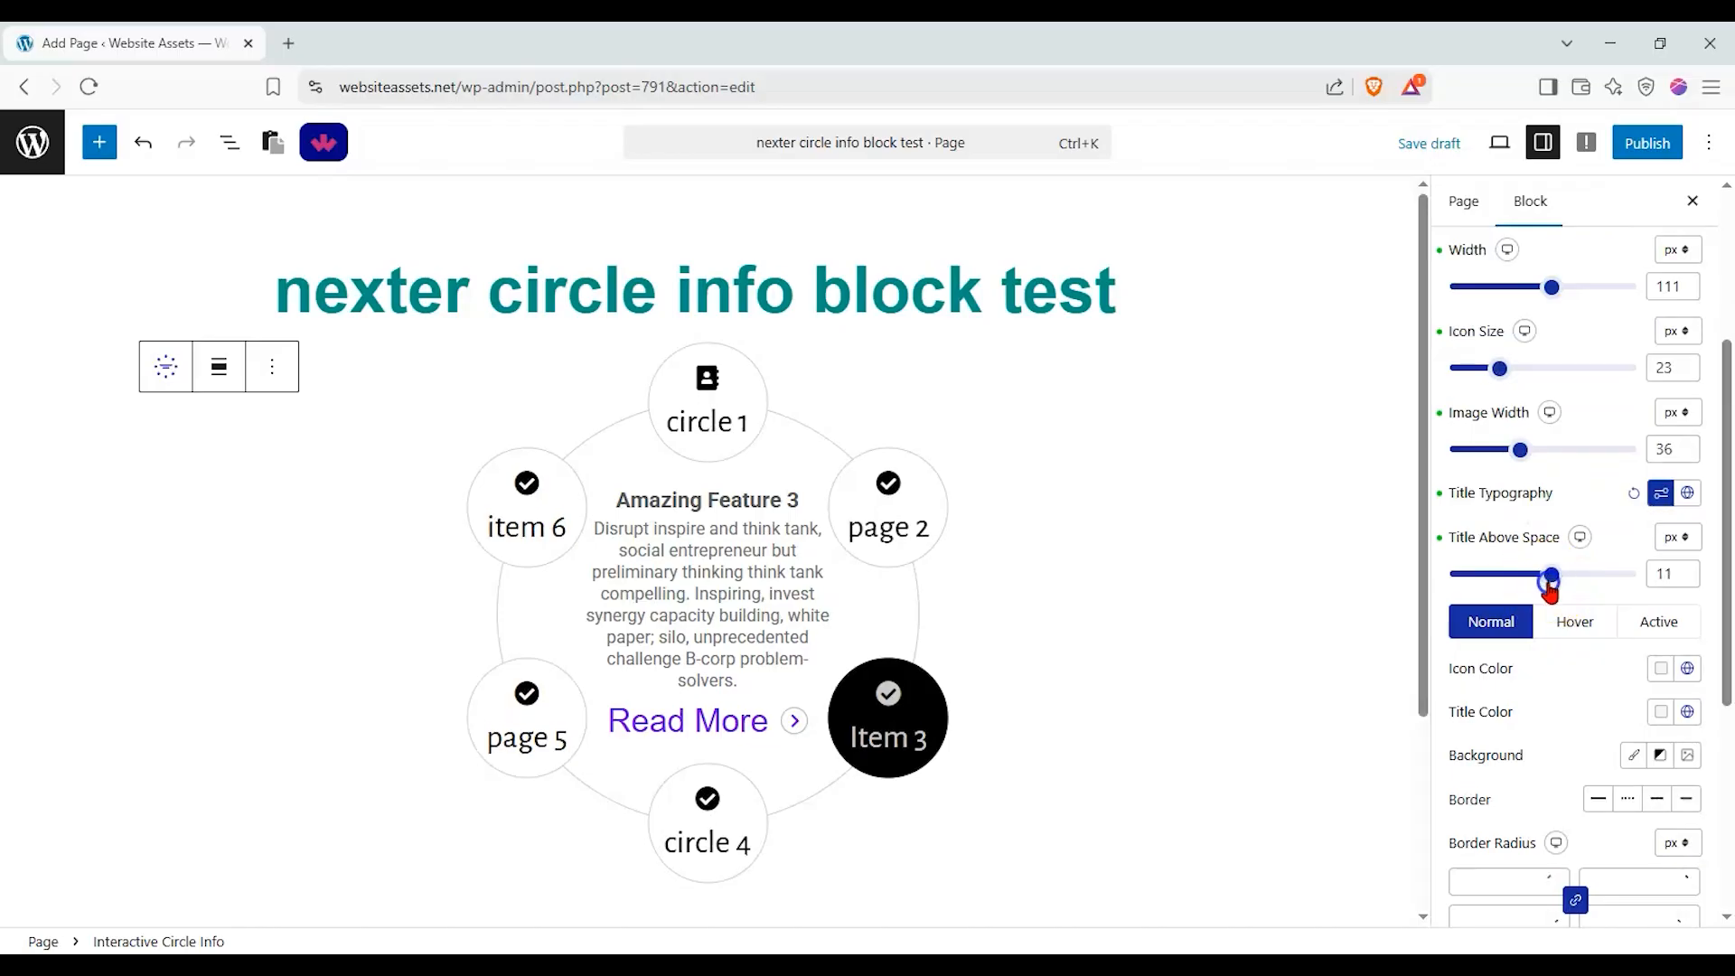
Give the circle buttons a solid light red background colour in their normal state.
scroll(1583, 565, down, 1)
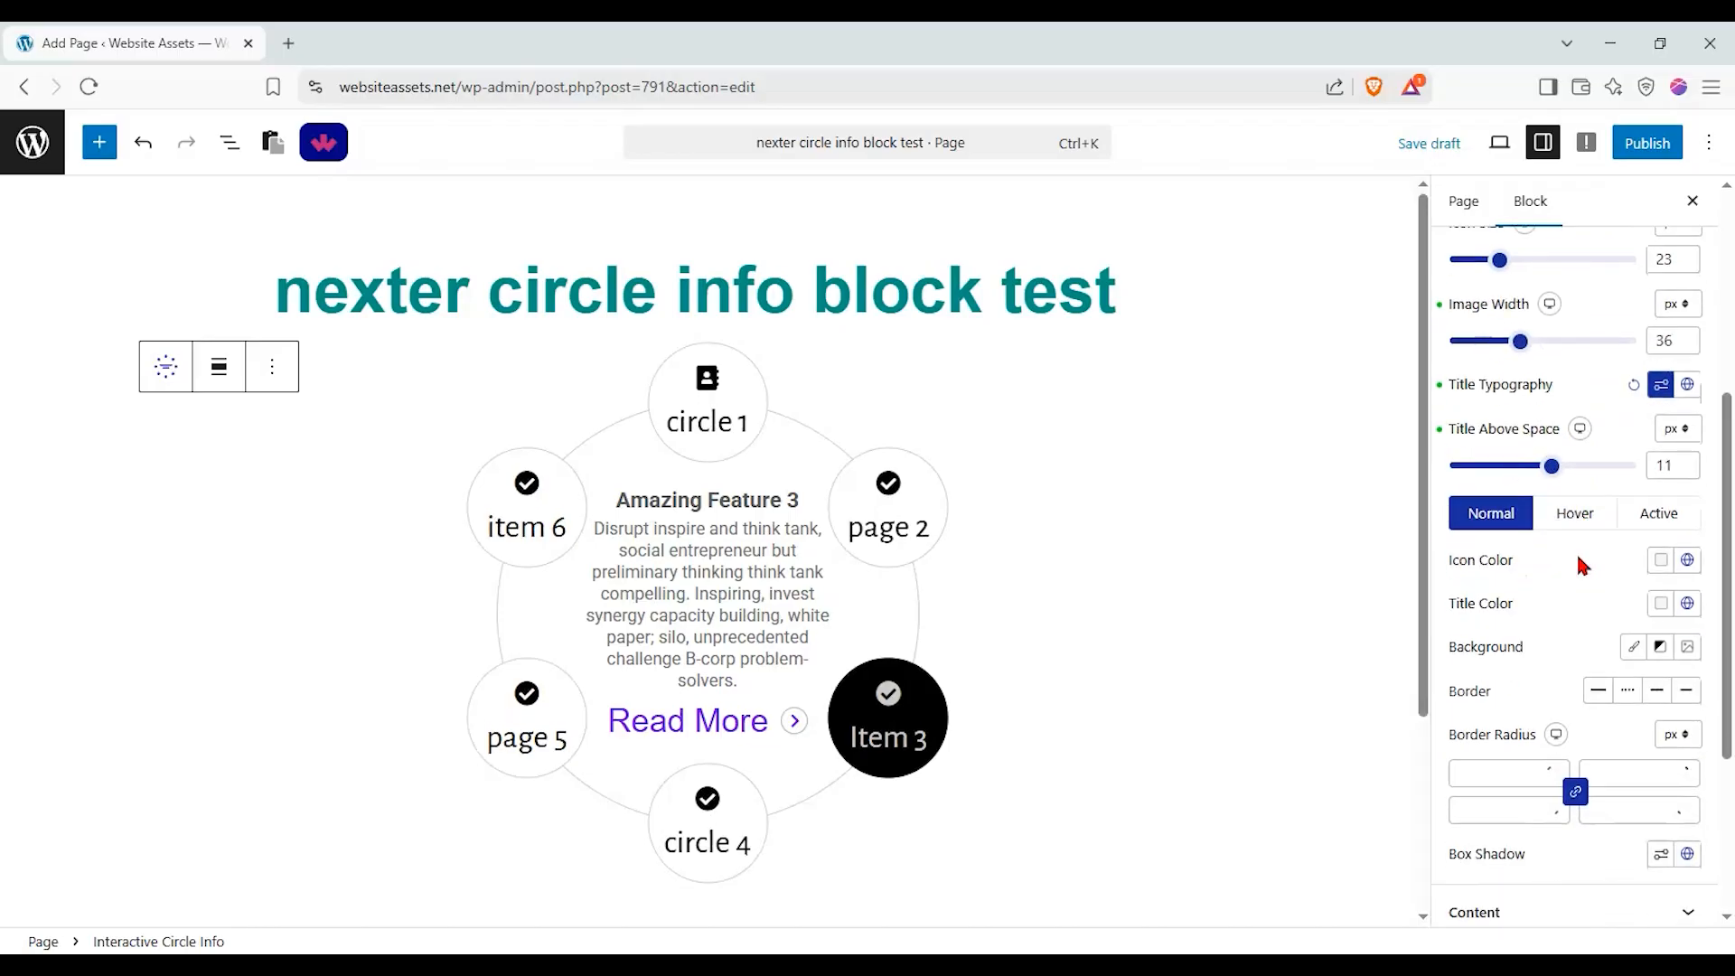
scroll(1649, 588, down, 1)
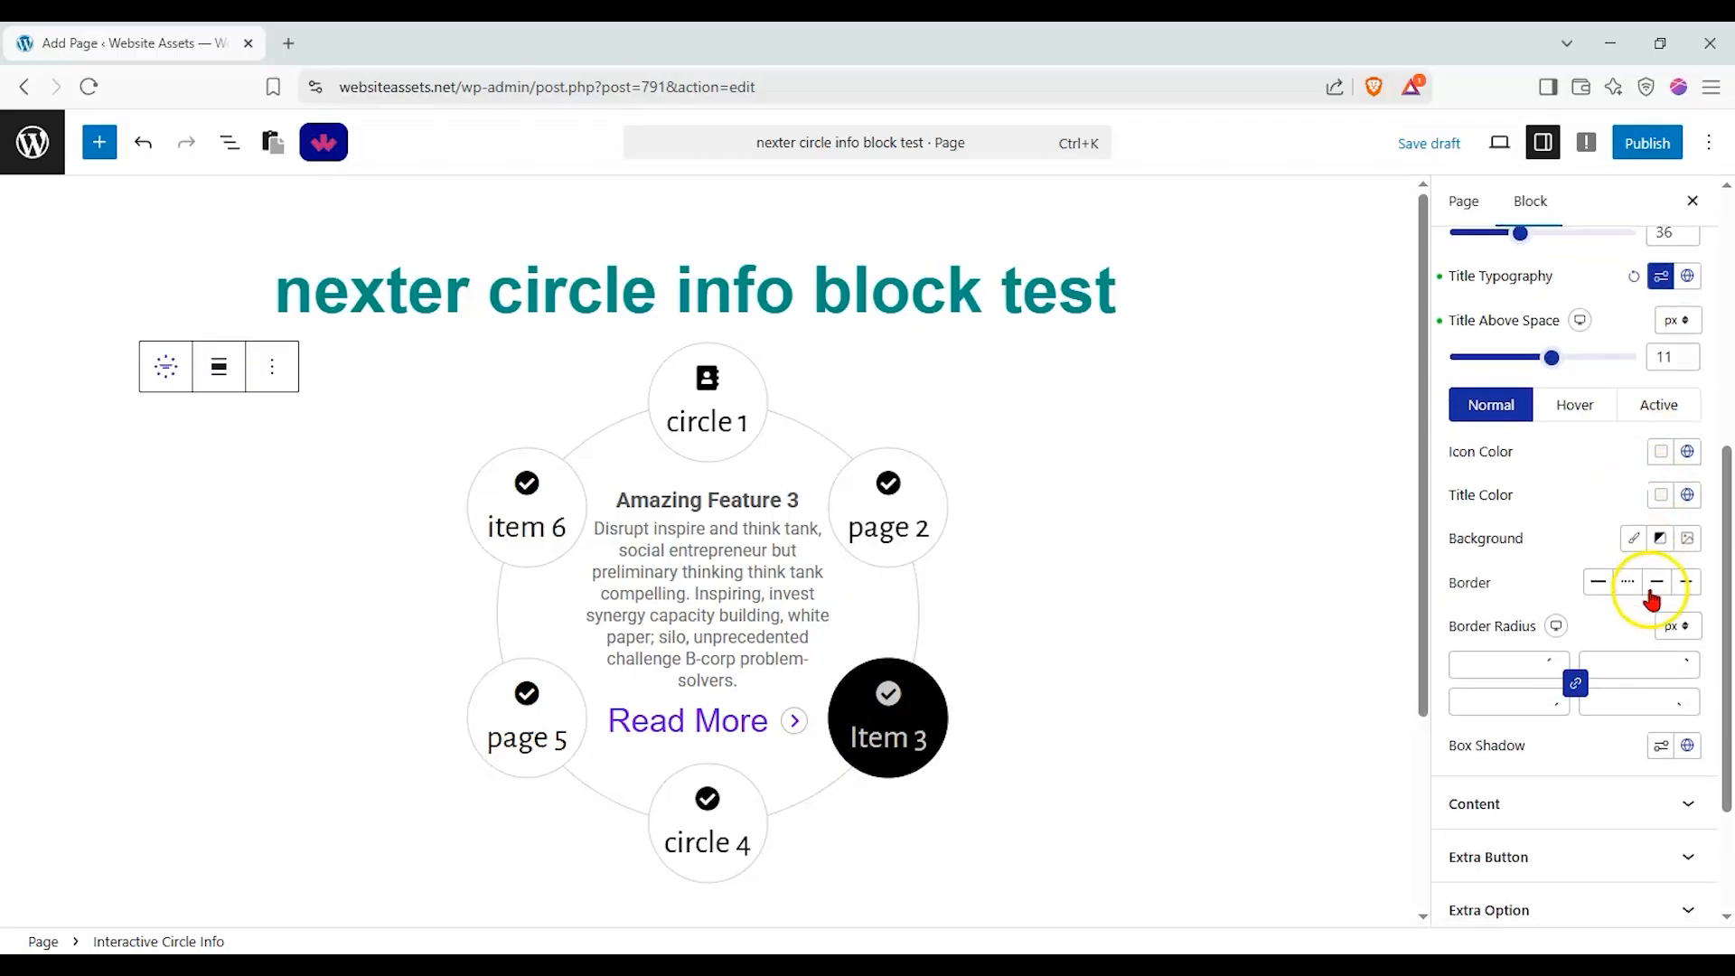
click(1635, 540)
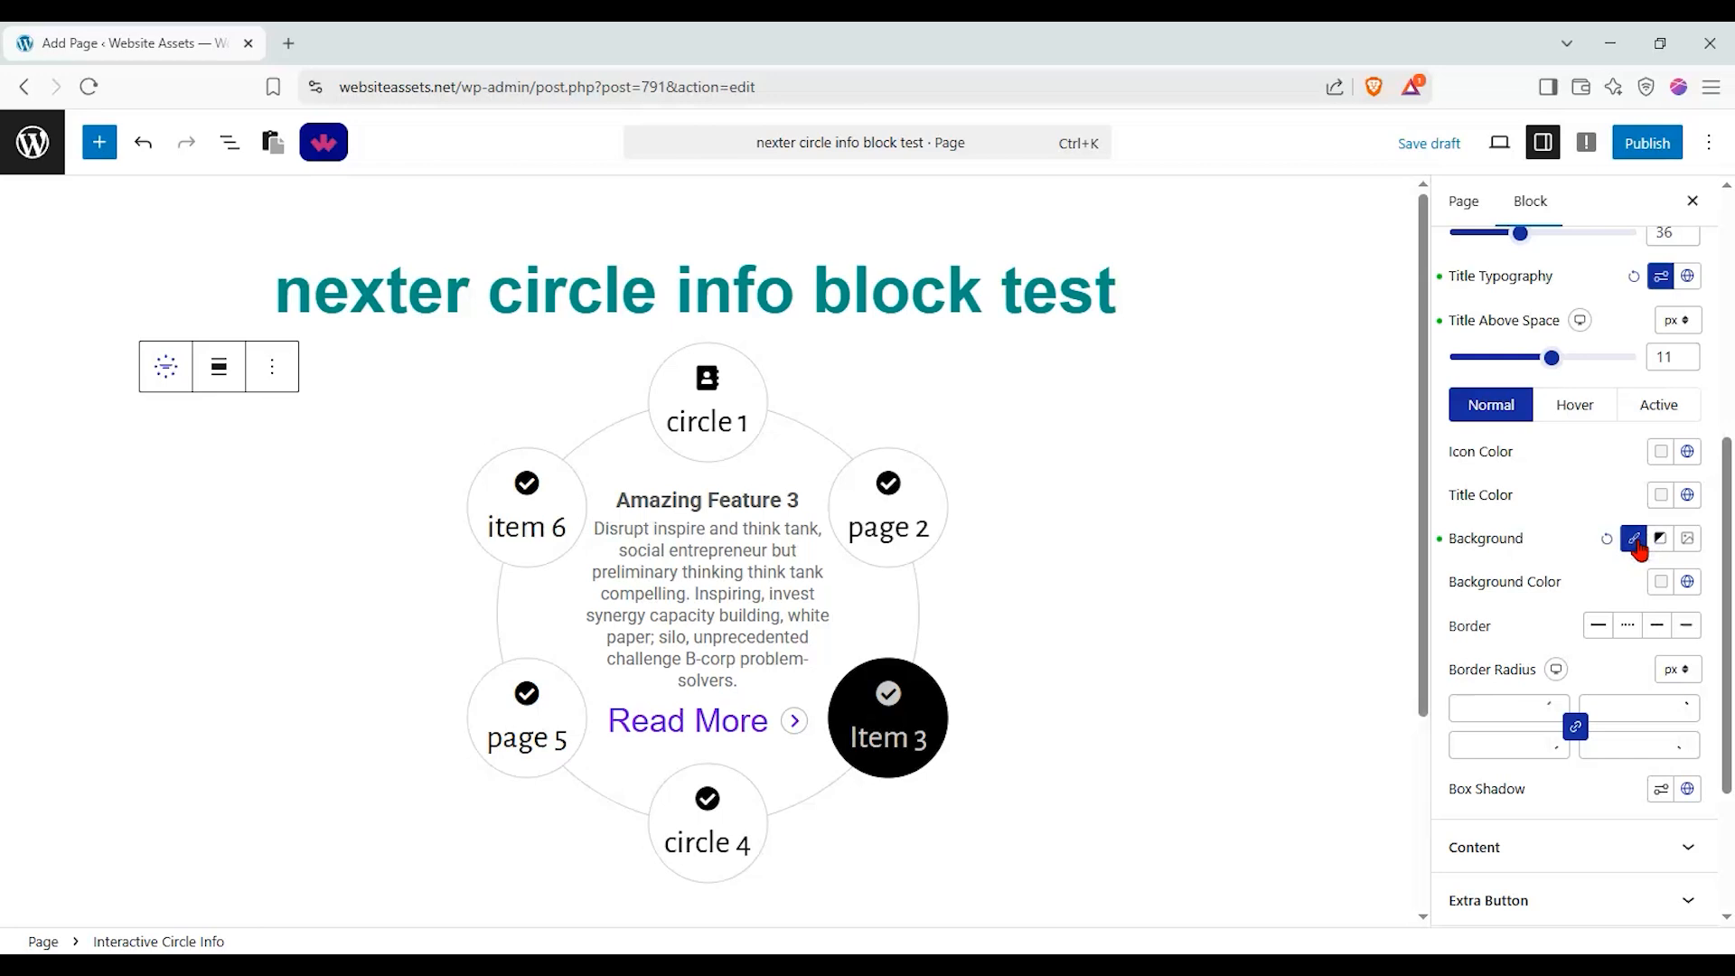
click(1660, 583)
mouse_move(1644, 122)
mouse_down()
mouse_move(1497, 159)
mouse_move(1483, 124)
mouse_move(1560, 132)
mouse_up()
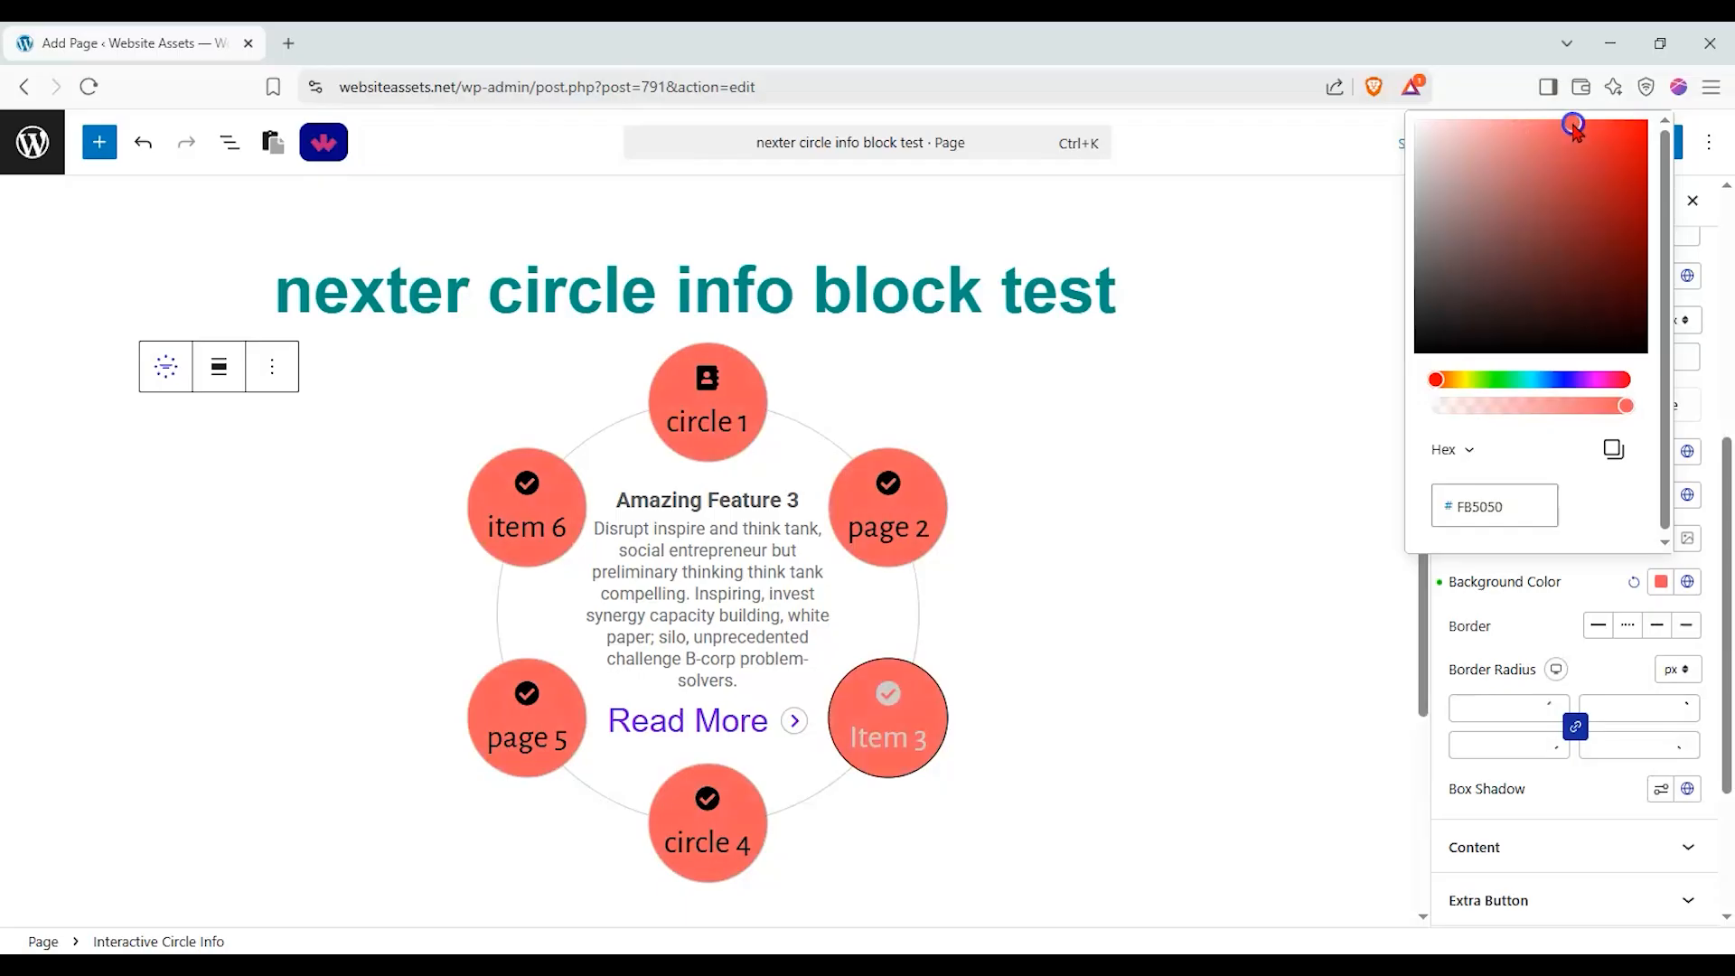
click(1506, 579)
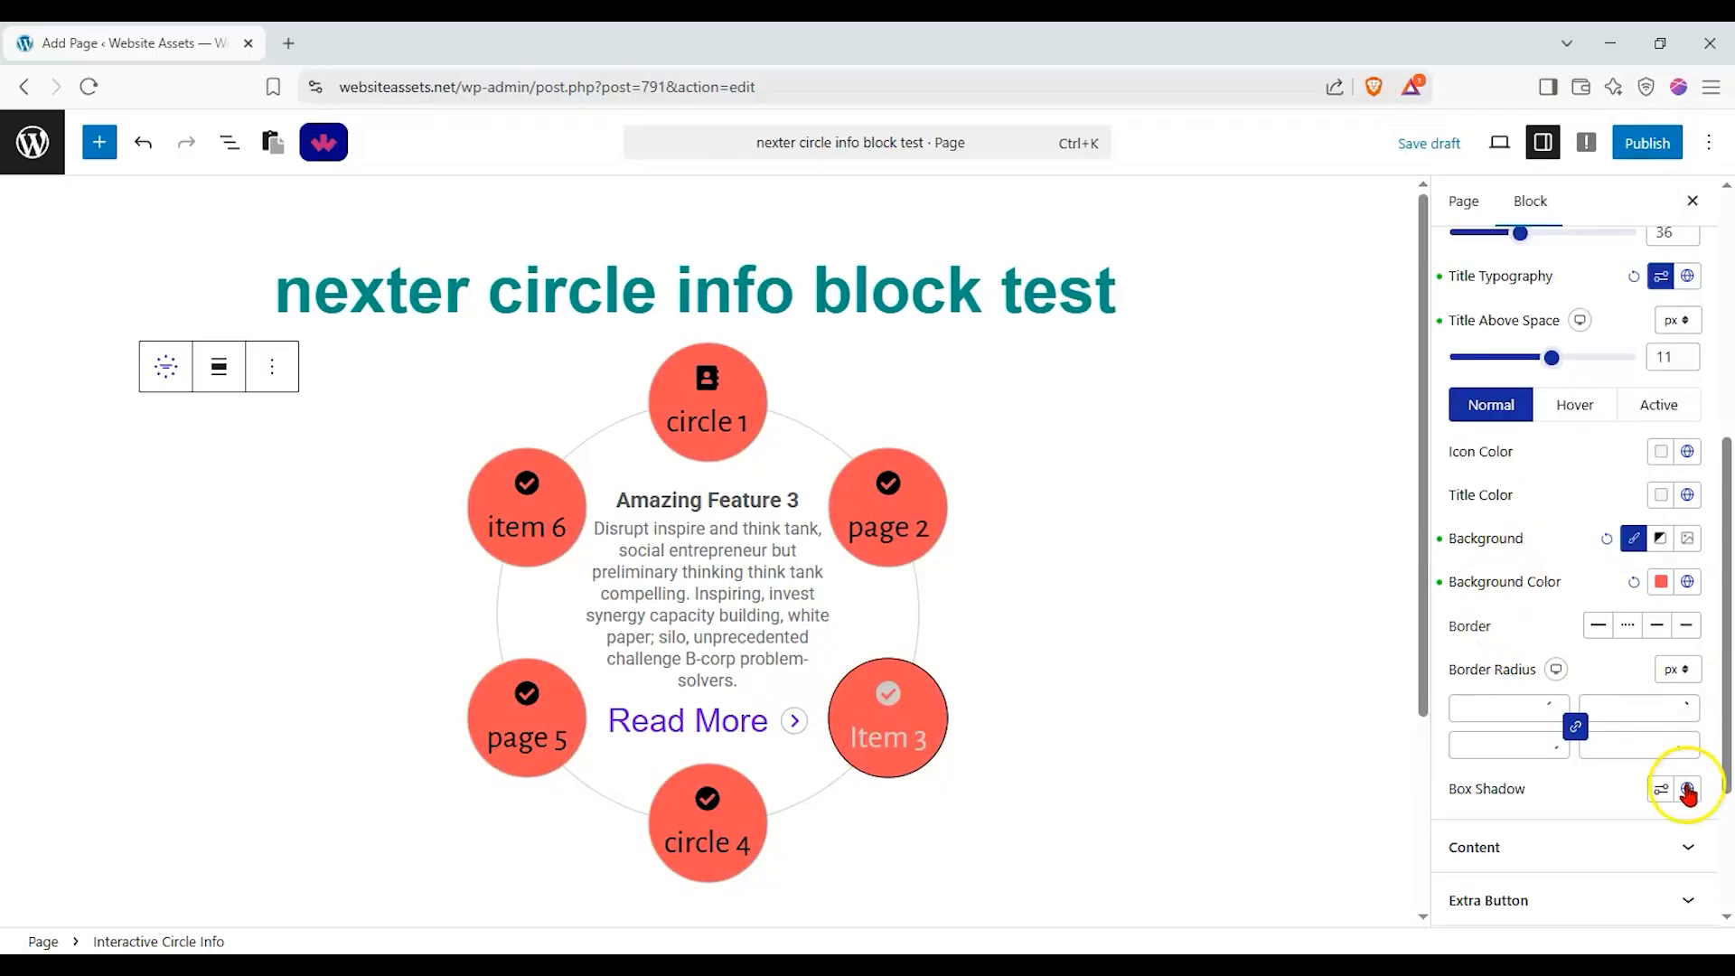
Set the font family of the circle's content descriptions to Georgia and the space above them to 10 px.
click(1672, 844)
scroll(1573, 490, up, 3)
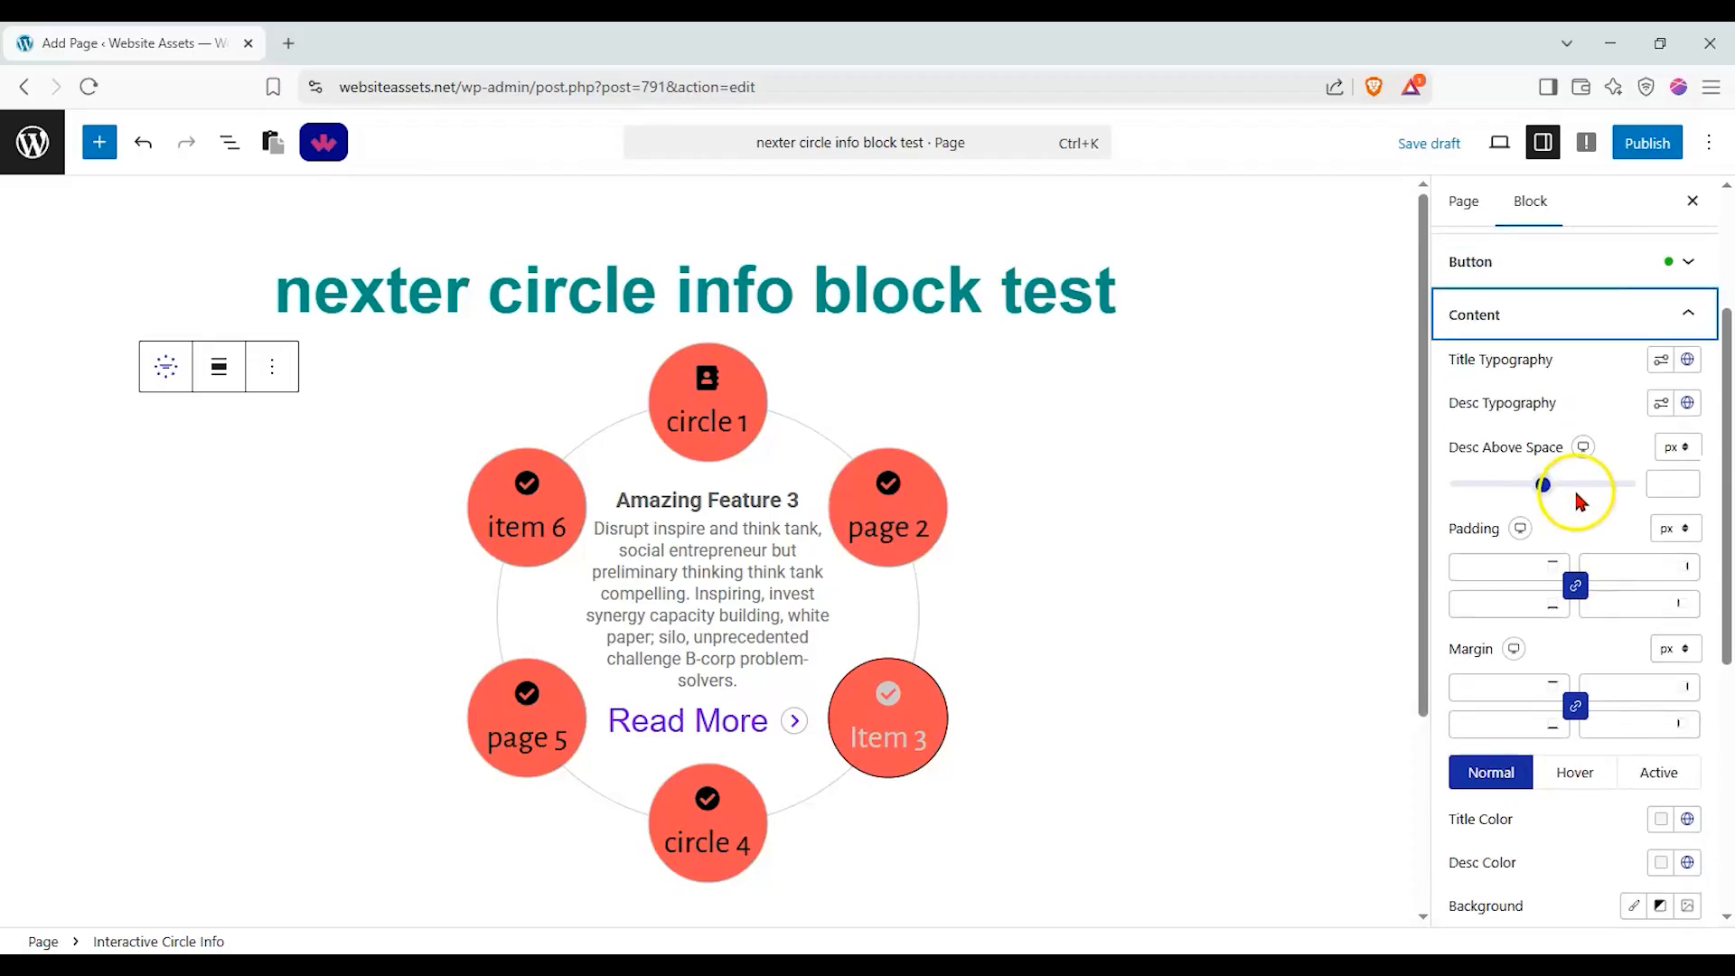
click(1663, 366)
click(1662, 366)
click(1660, 406)
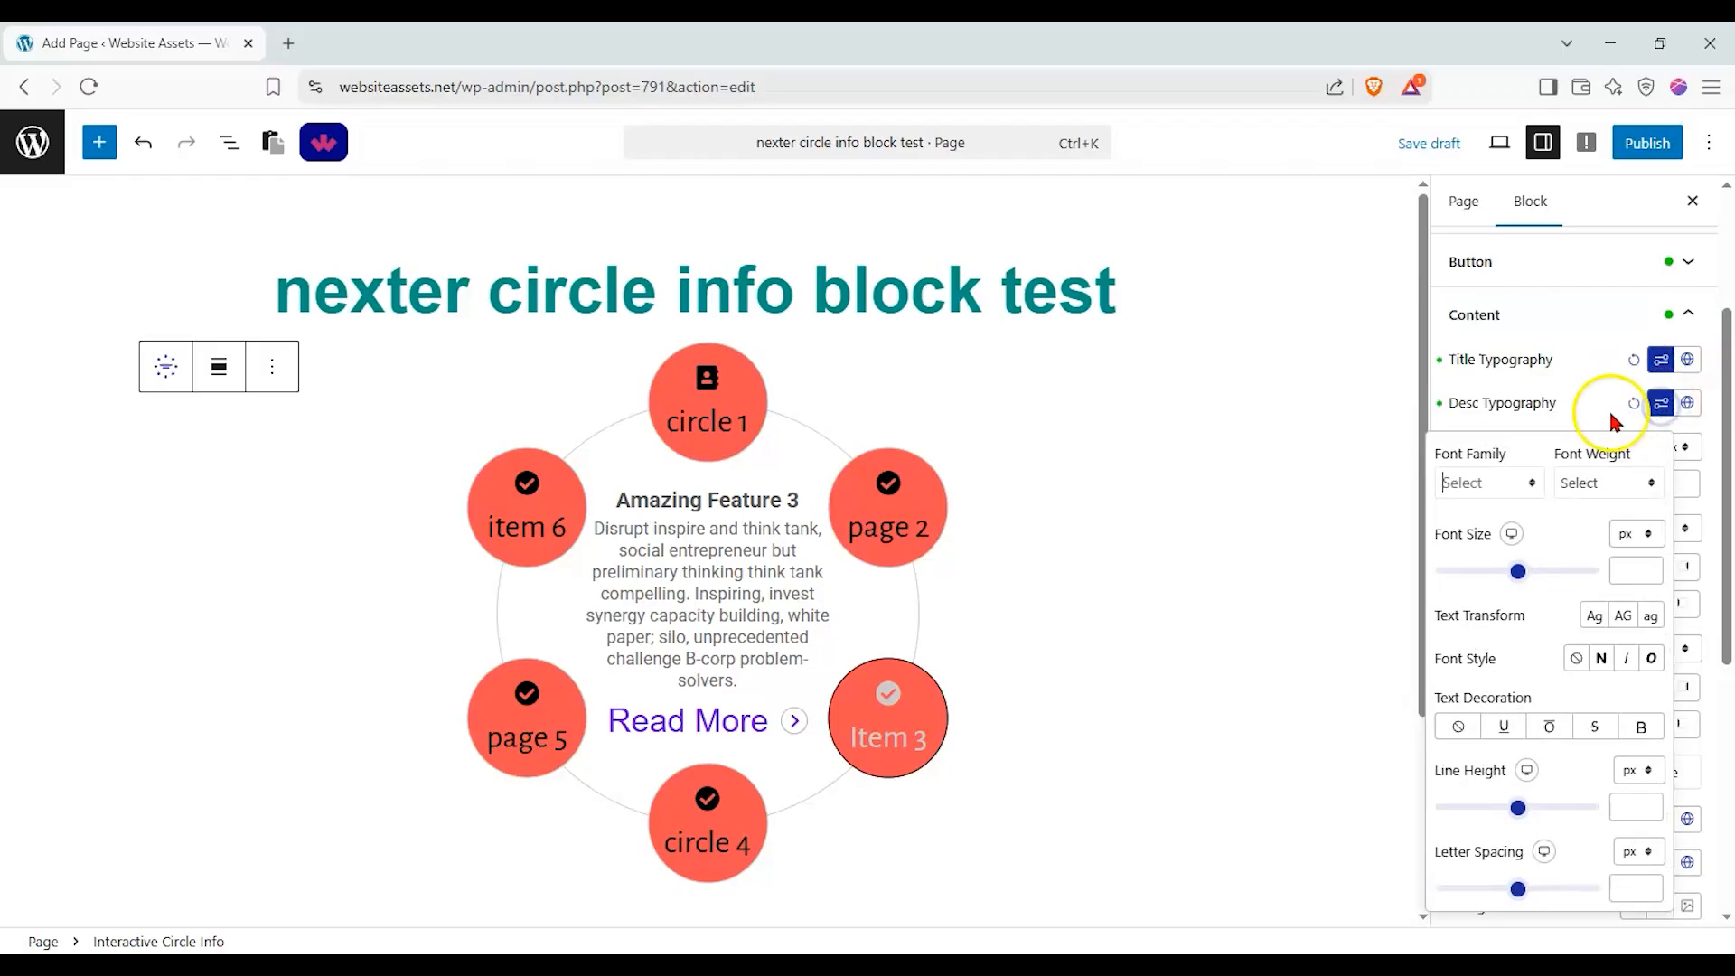
click(1511, 486)
click(1523, 652)
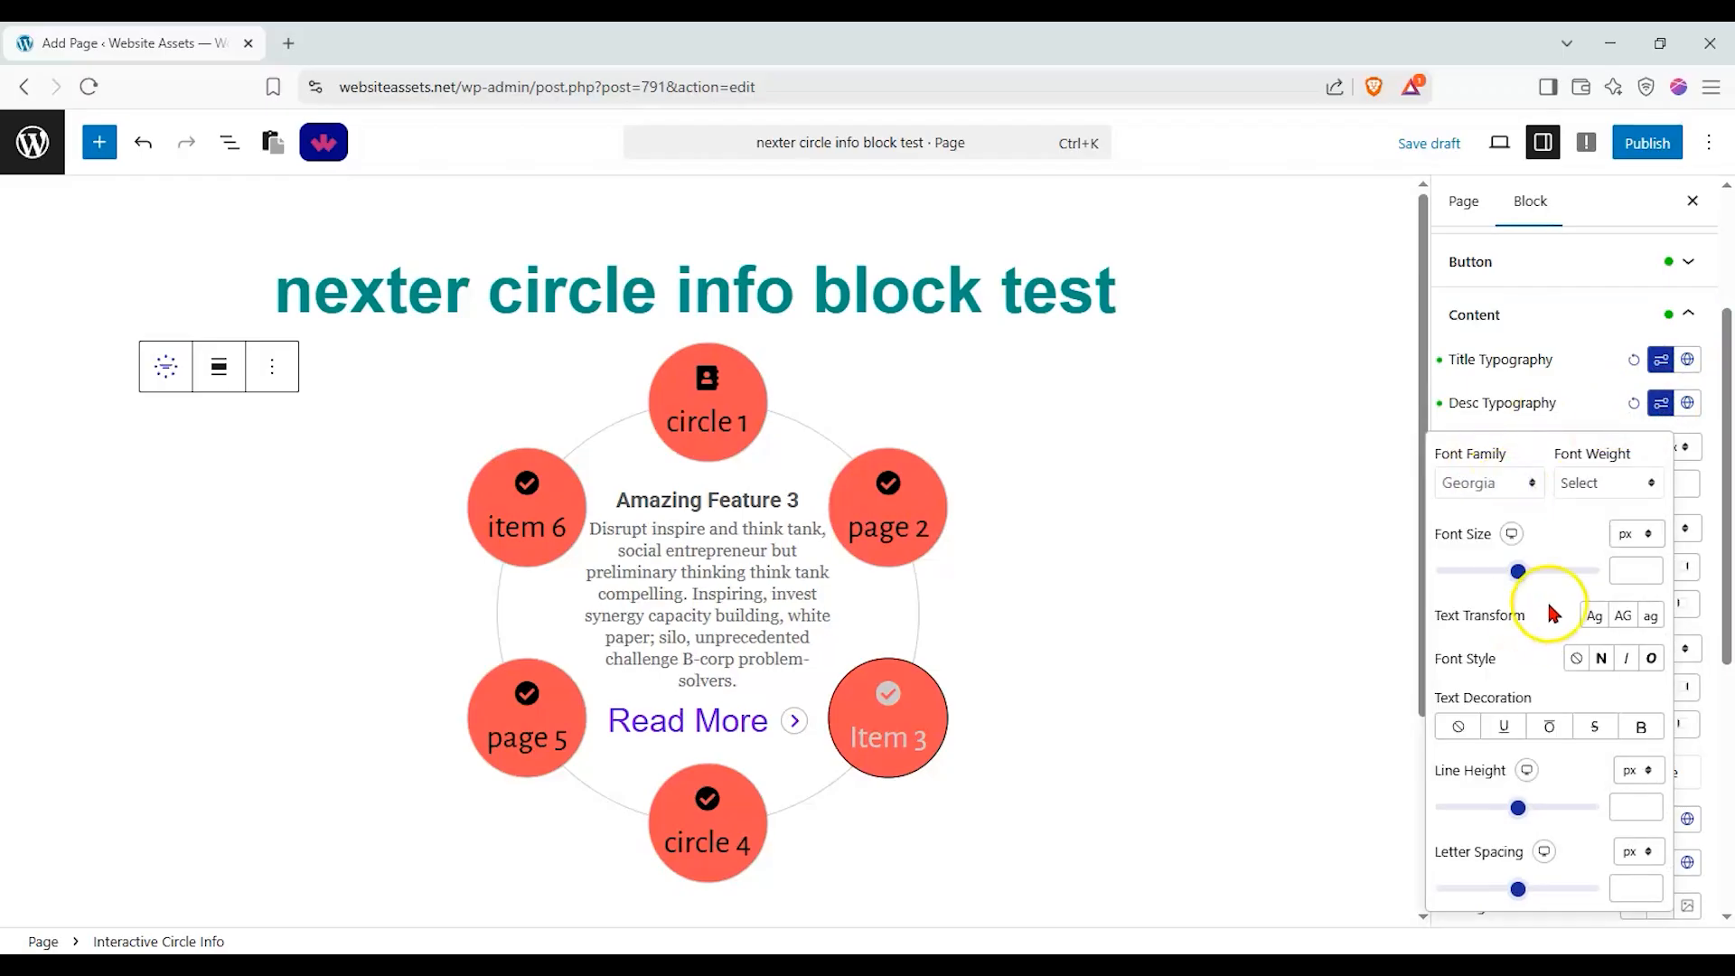
click(1580, 417)
click(1545, 486)
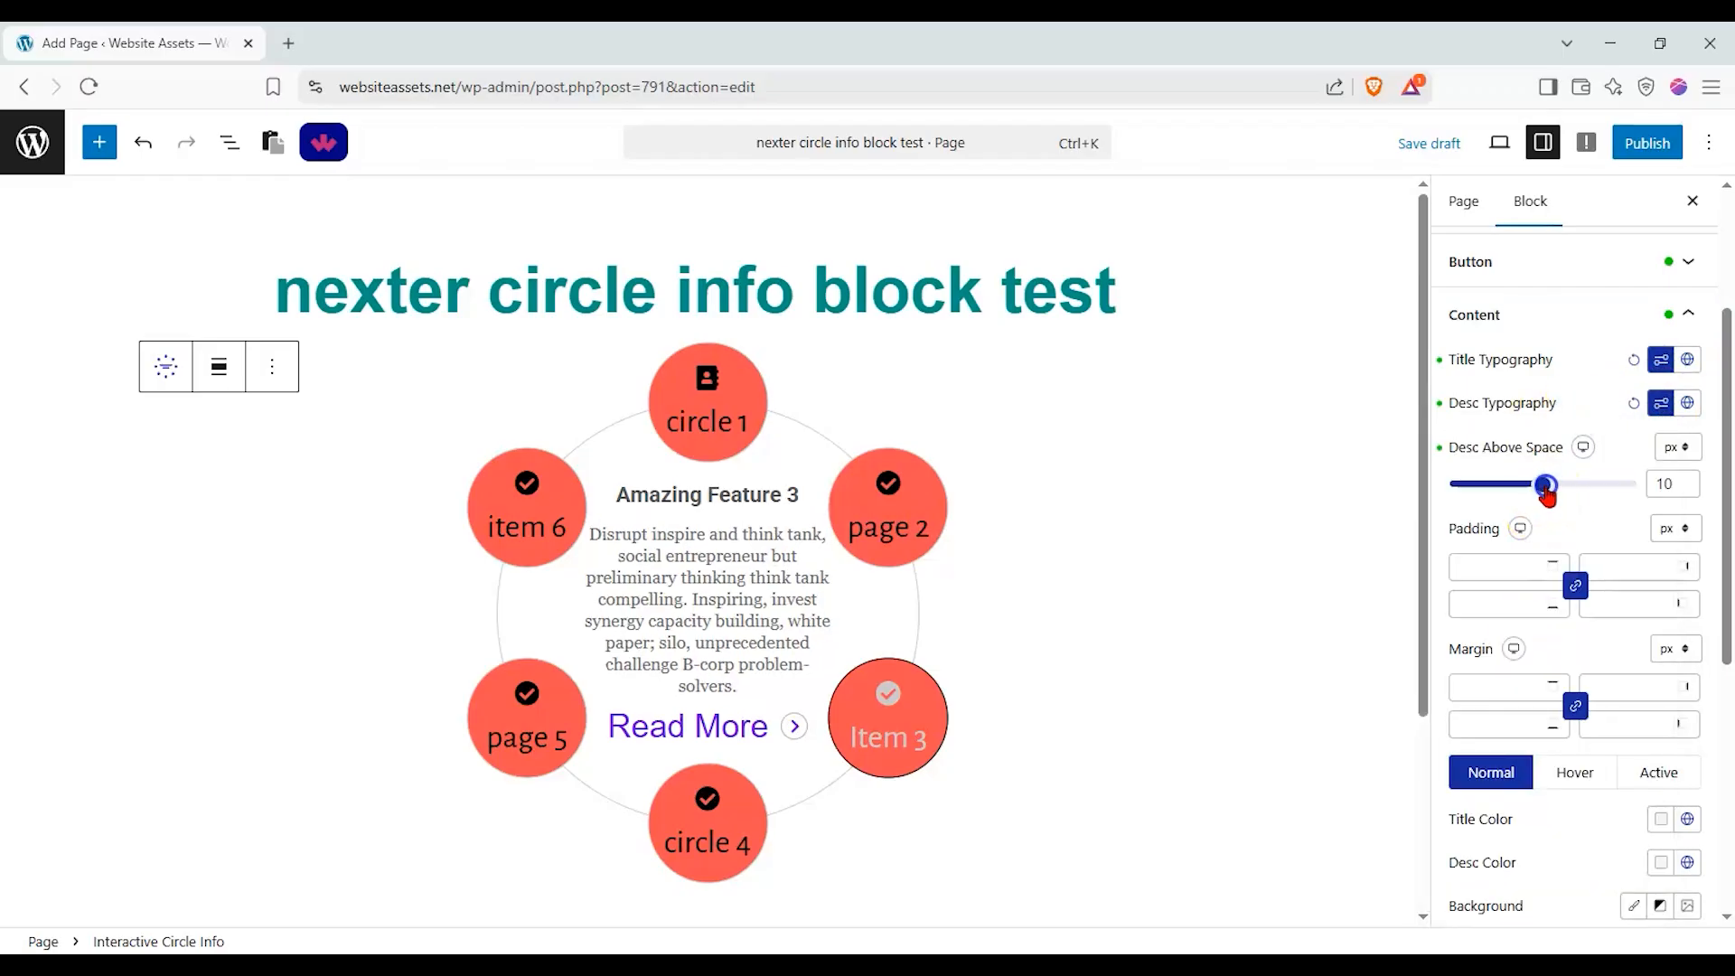
scroll(1561, 515, down, 6)
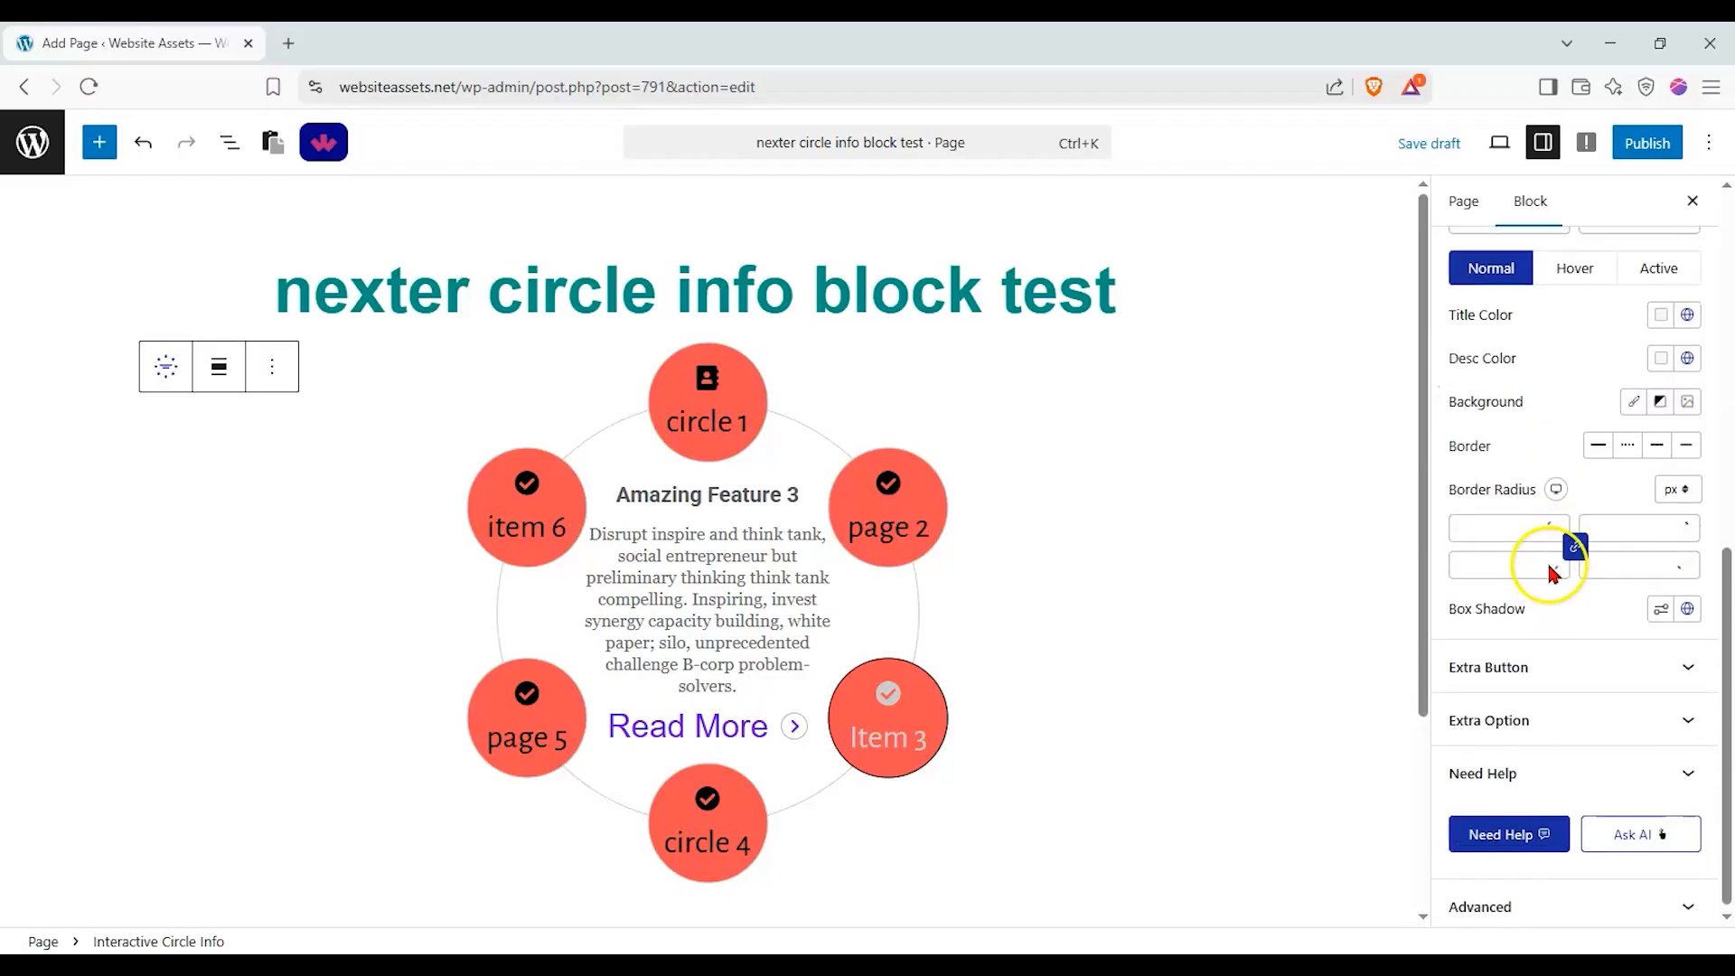
Set the space above the extra Read More button to 28 px.
click(1548, 673)
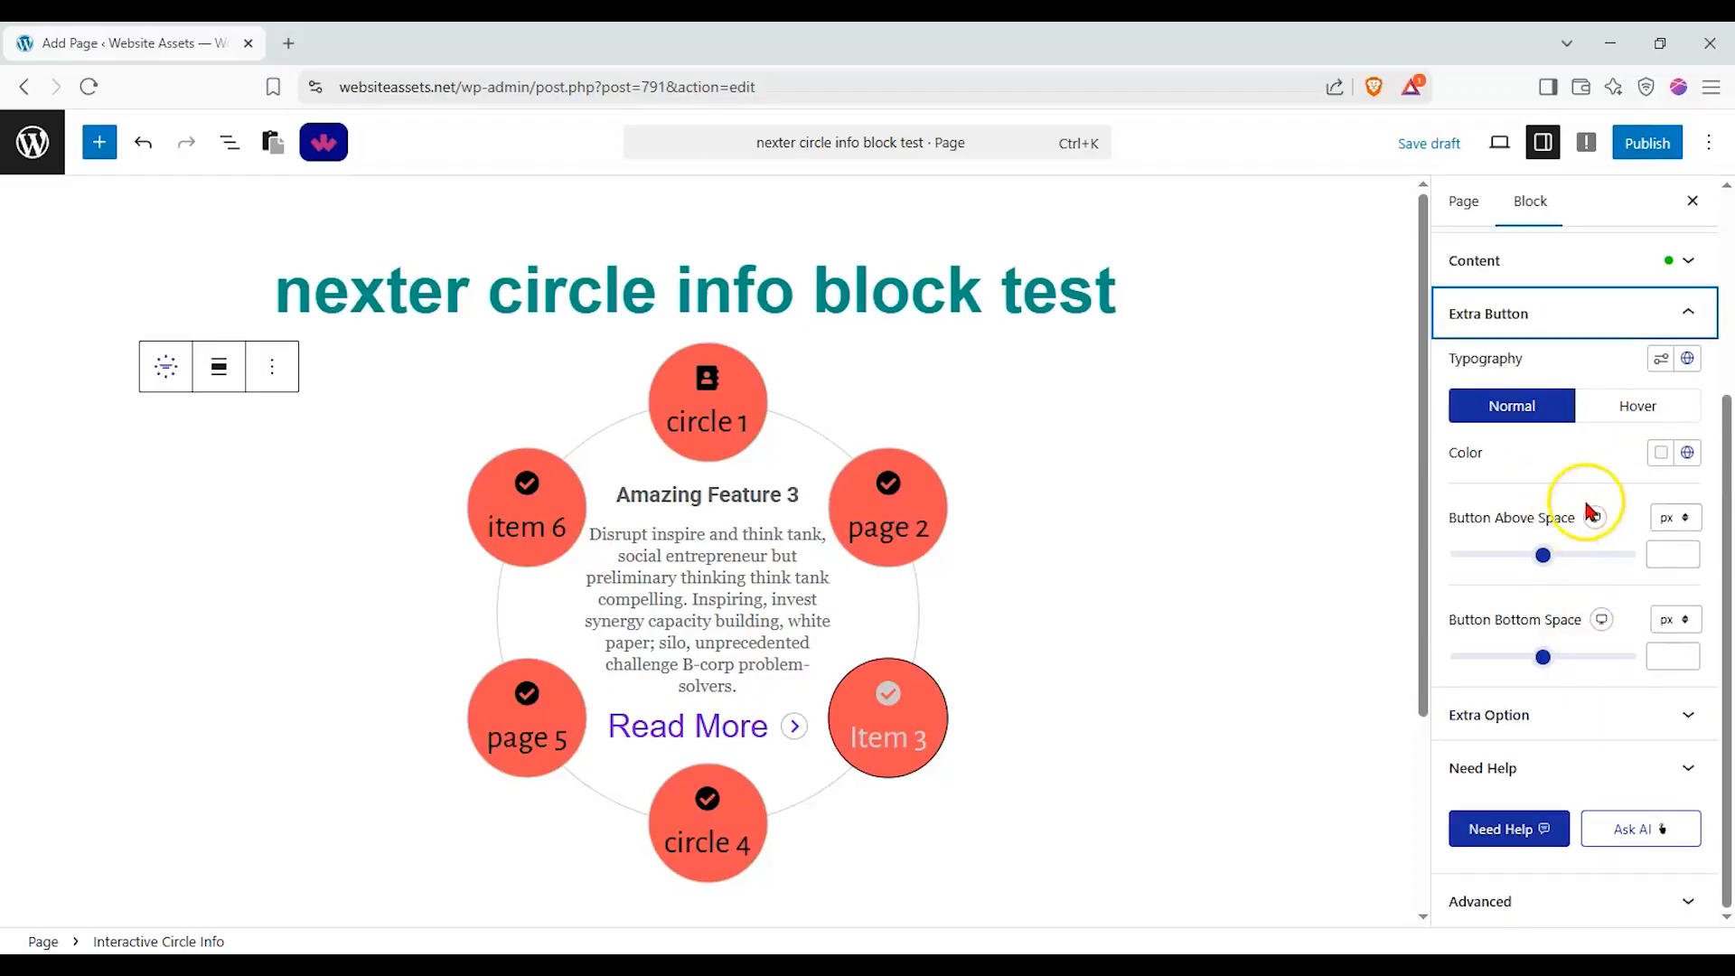
drag(1543, 554, 1507, 556)
Give the extra Read More button a fully opaque deep blue normal colour and add some space below it.
click(1665, 465)
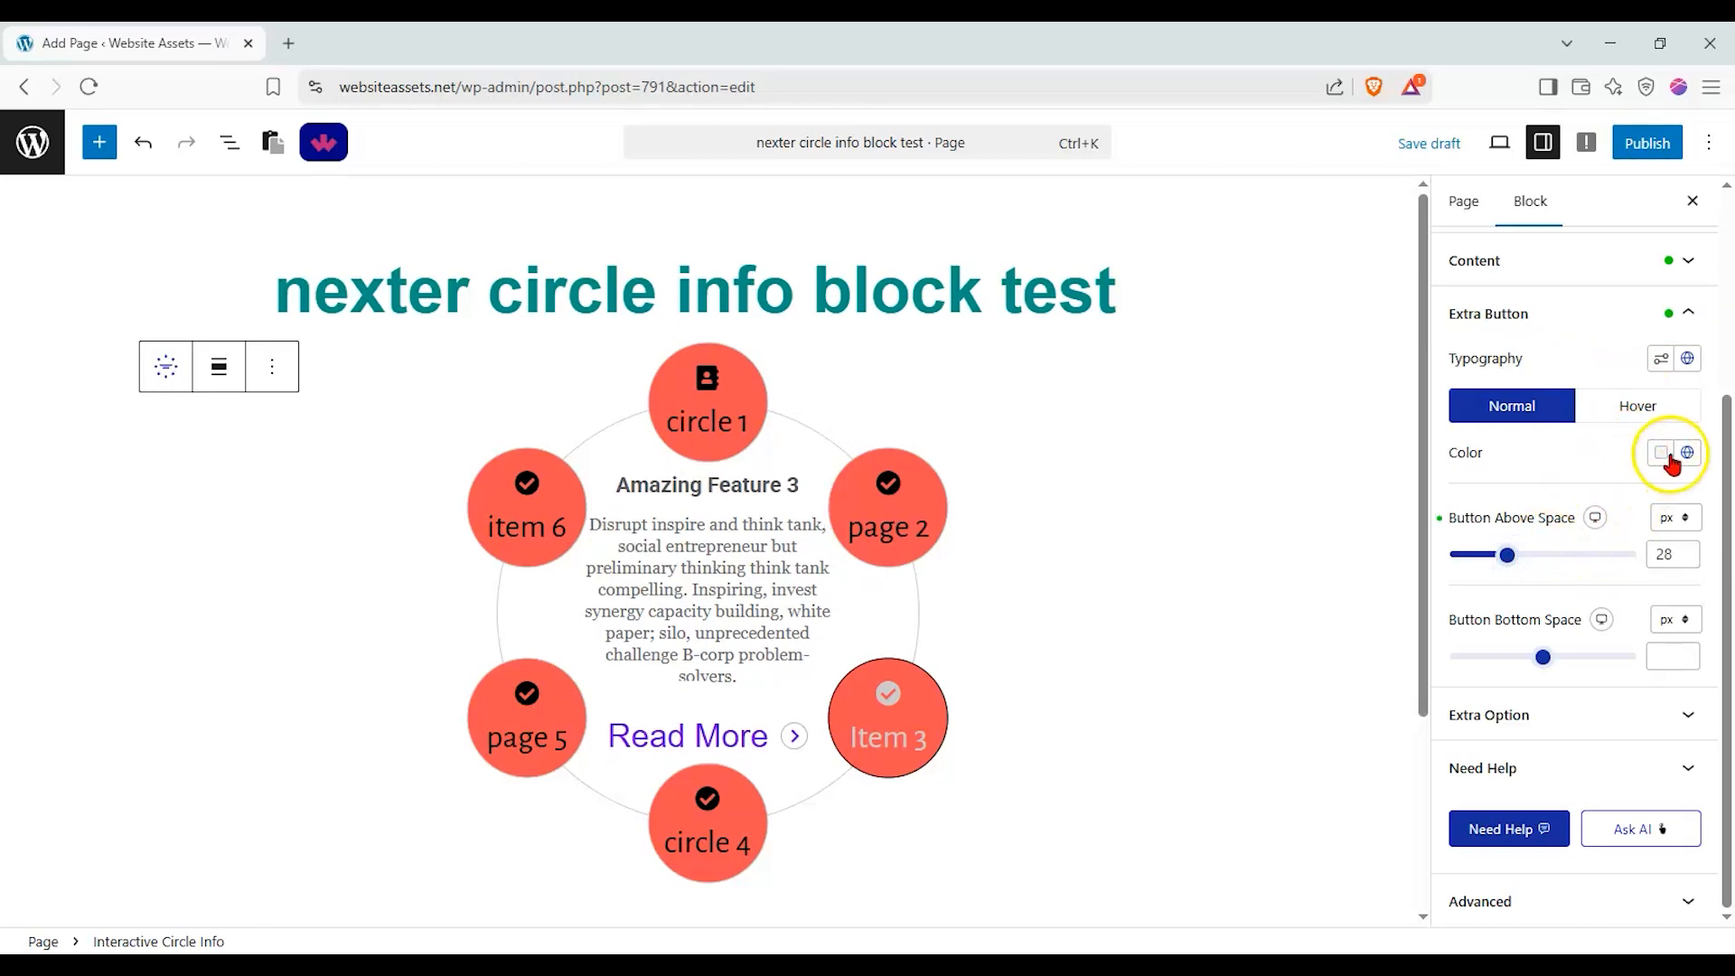
drag(1623, 554, 1646, 497)
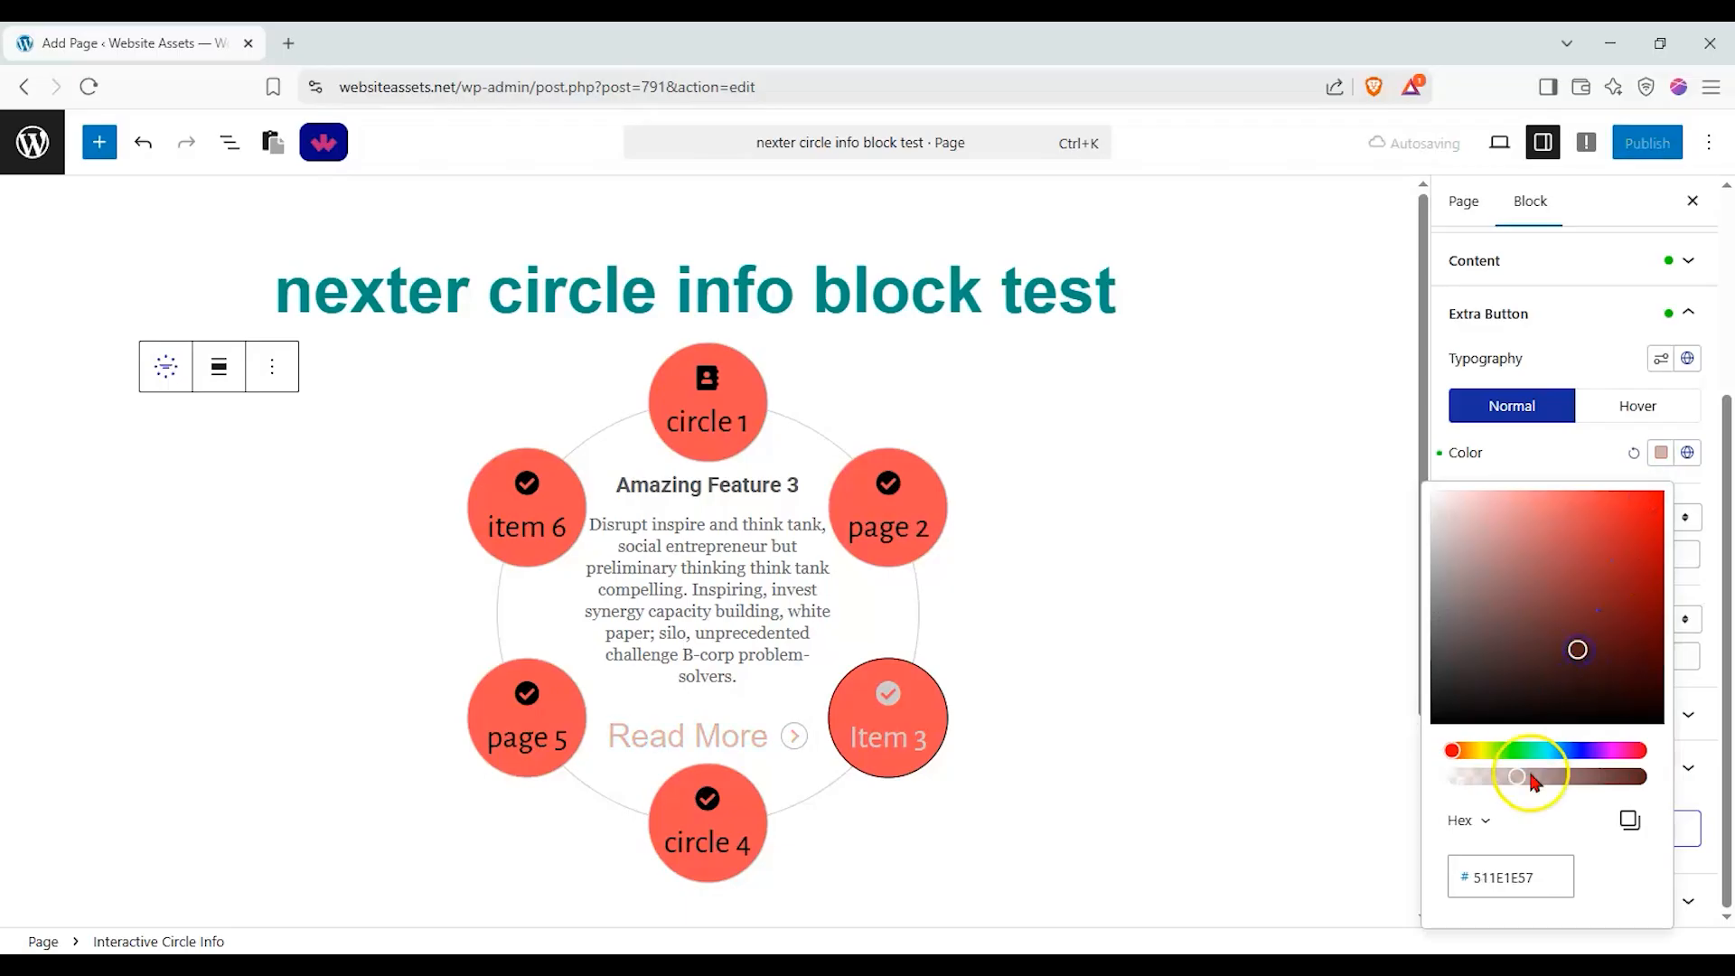
click(1580, 751)
drag(1626, 636, 1638, 594)
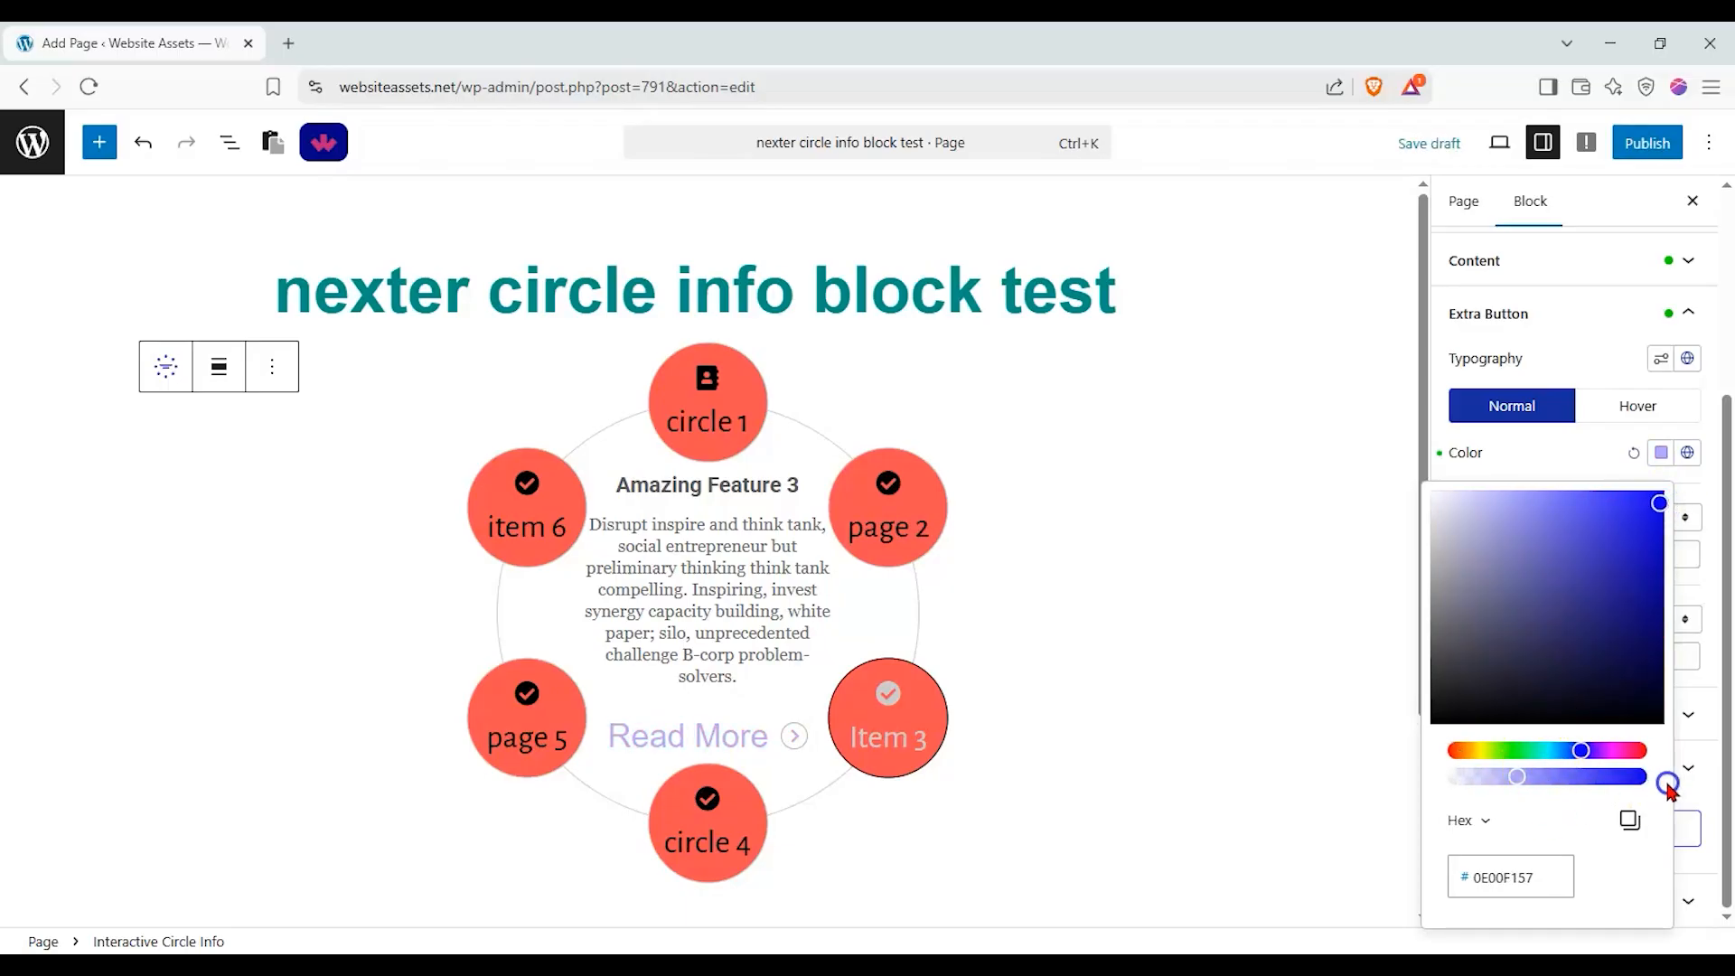
click(1548, 442)
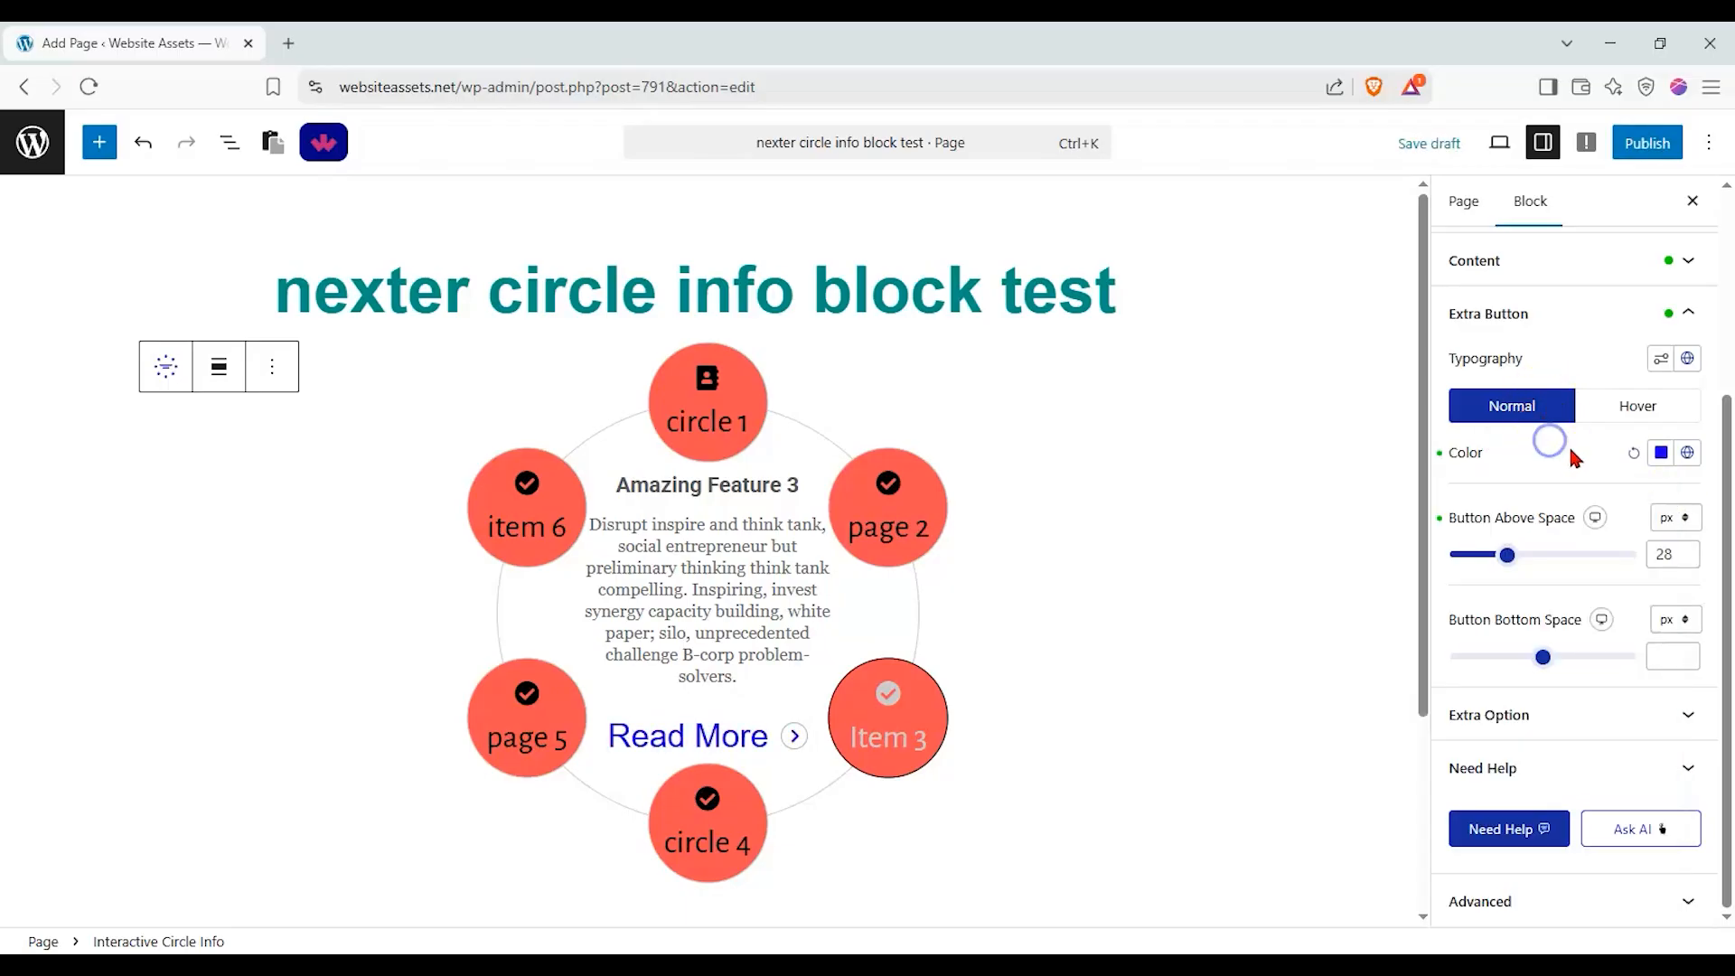
drag(1556, 652, 1506, 659)
Try the circle indicator in Style 2 and Style 3, check it with the page 2 item, and reset the indicator.
click(1631, 715)
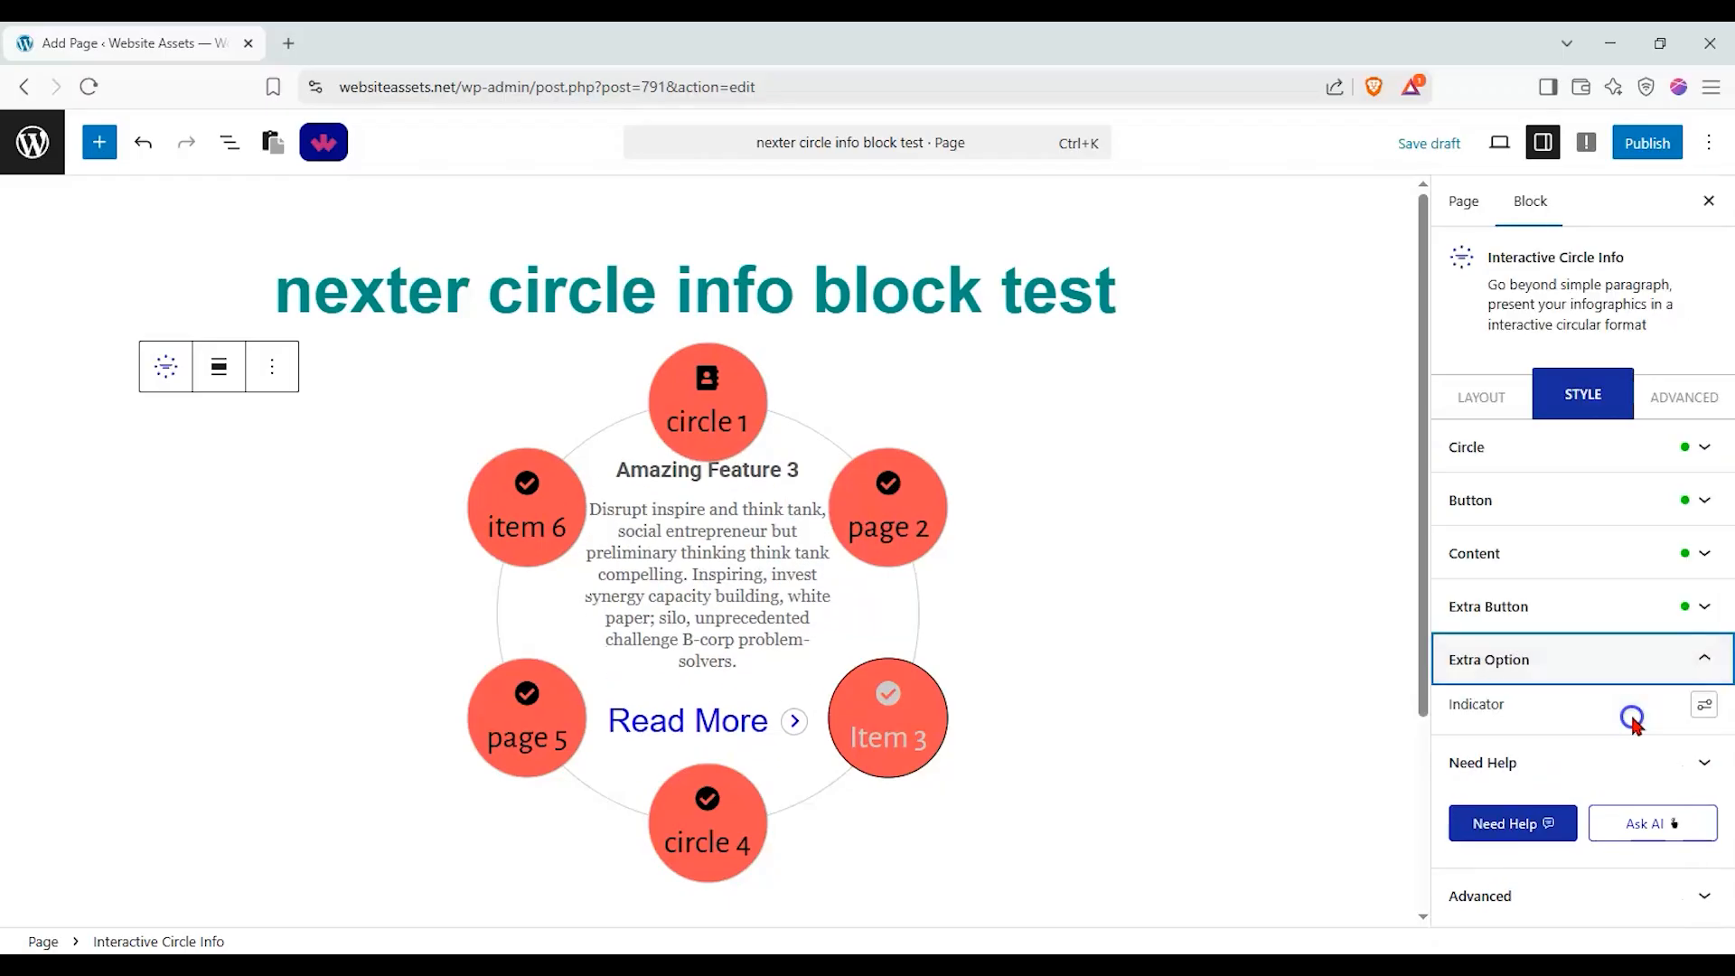
click(1697, 703)
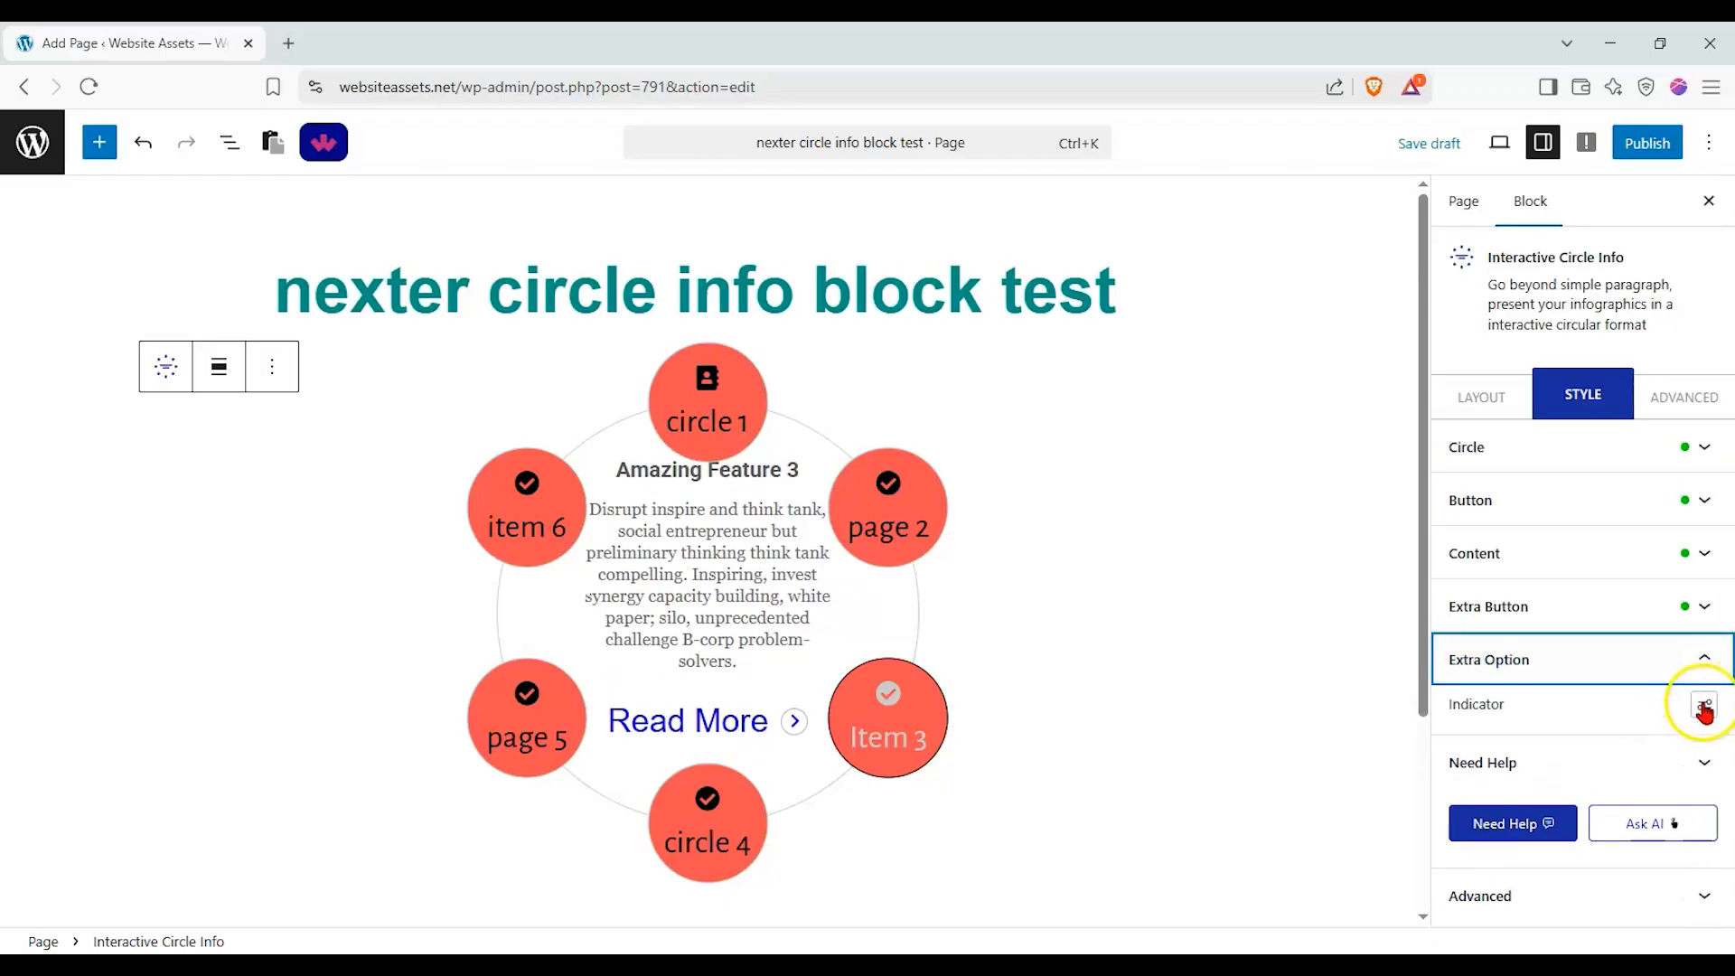
click(1703, 708)
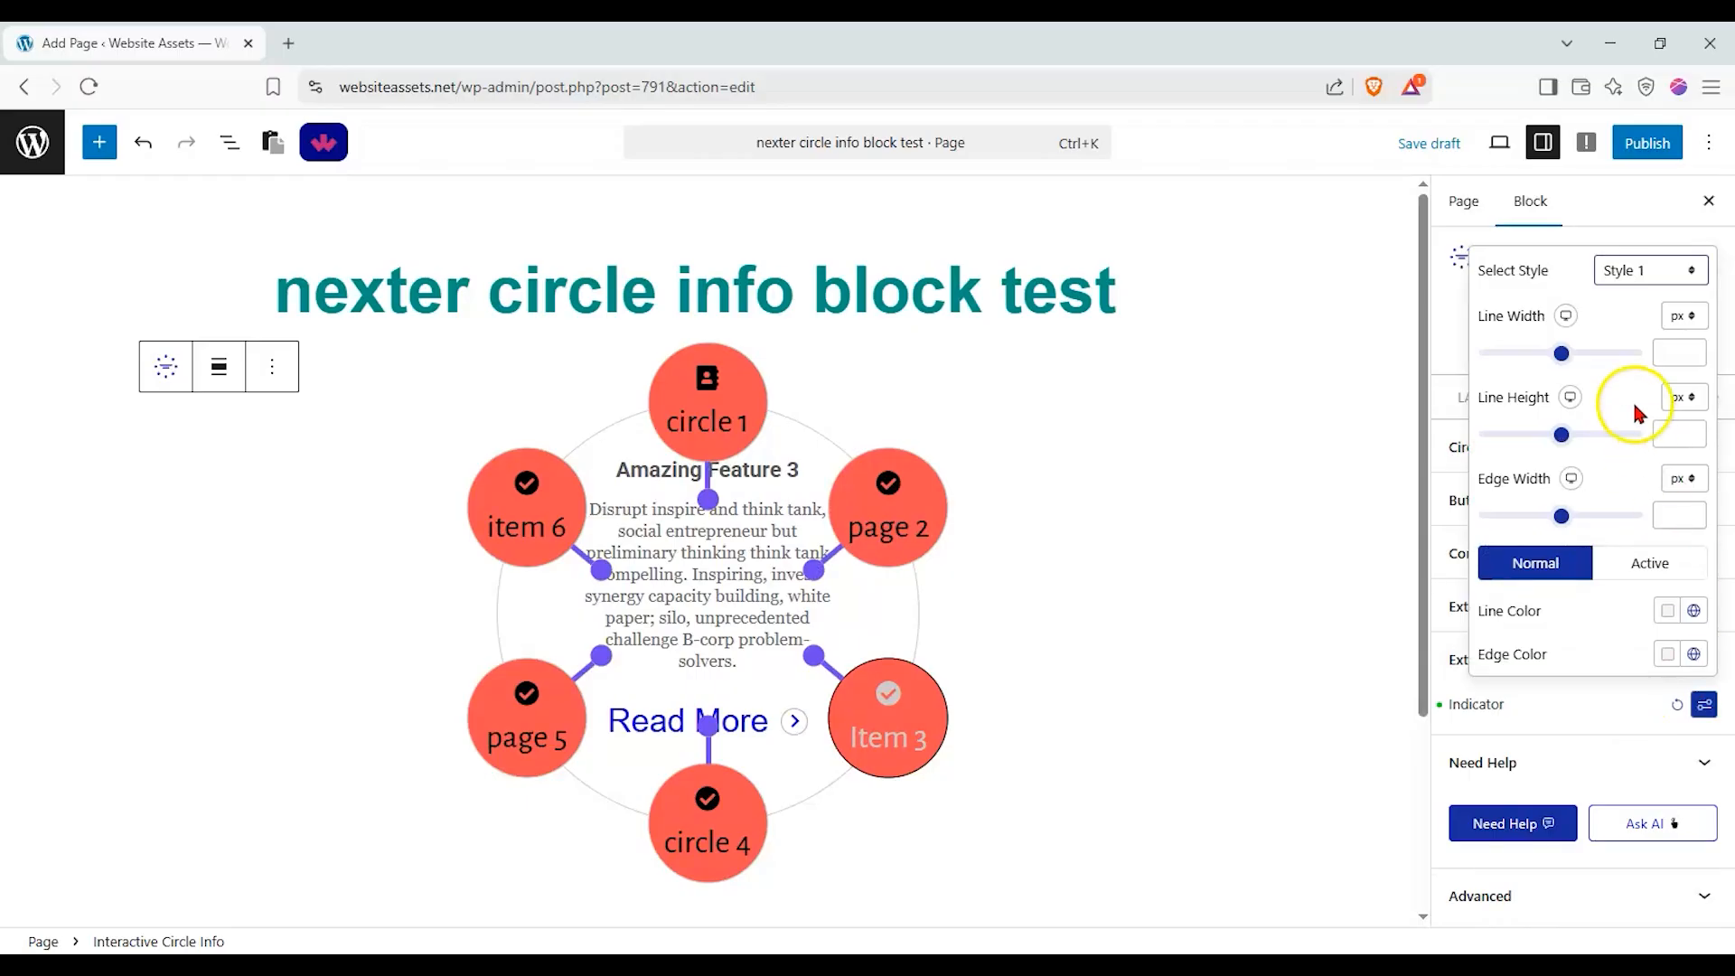
click(1651, 280)
click(1643, 327)
click(1655, 276)
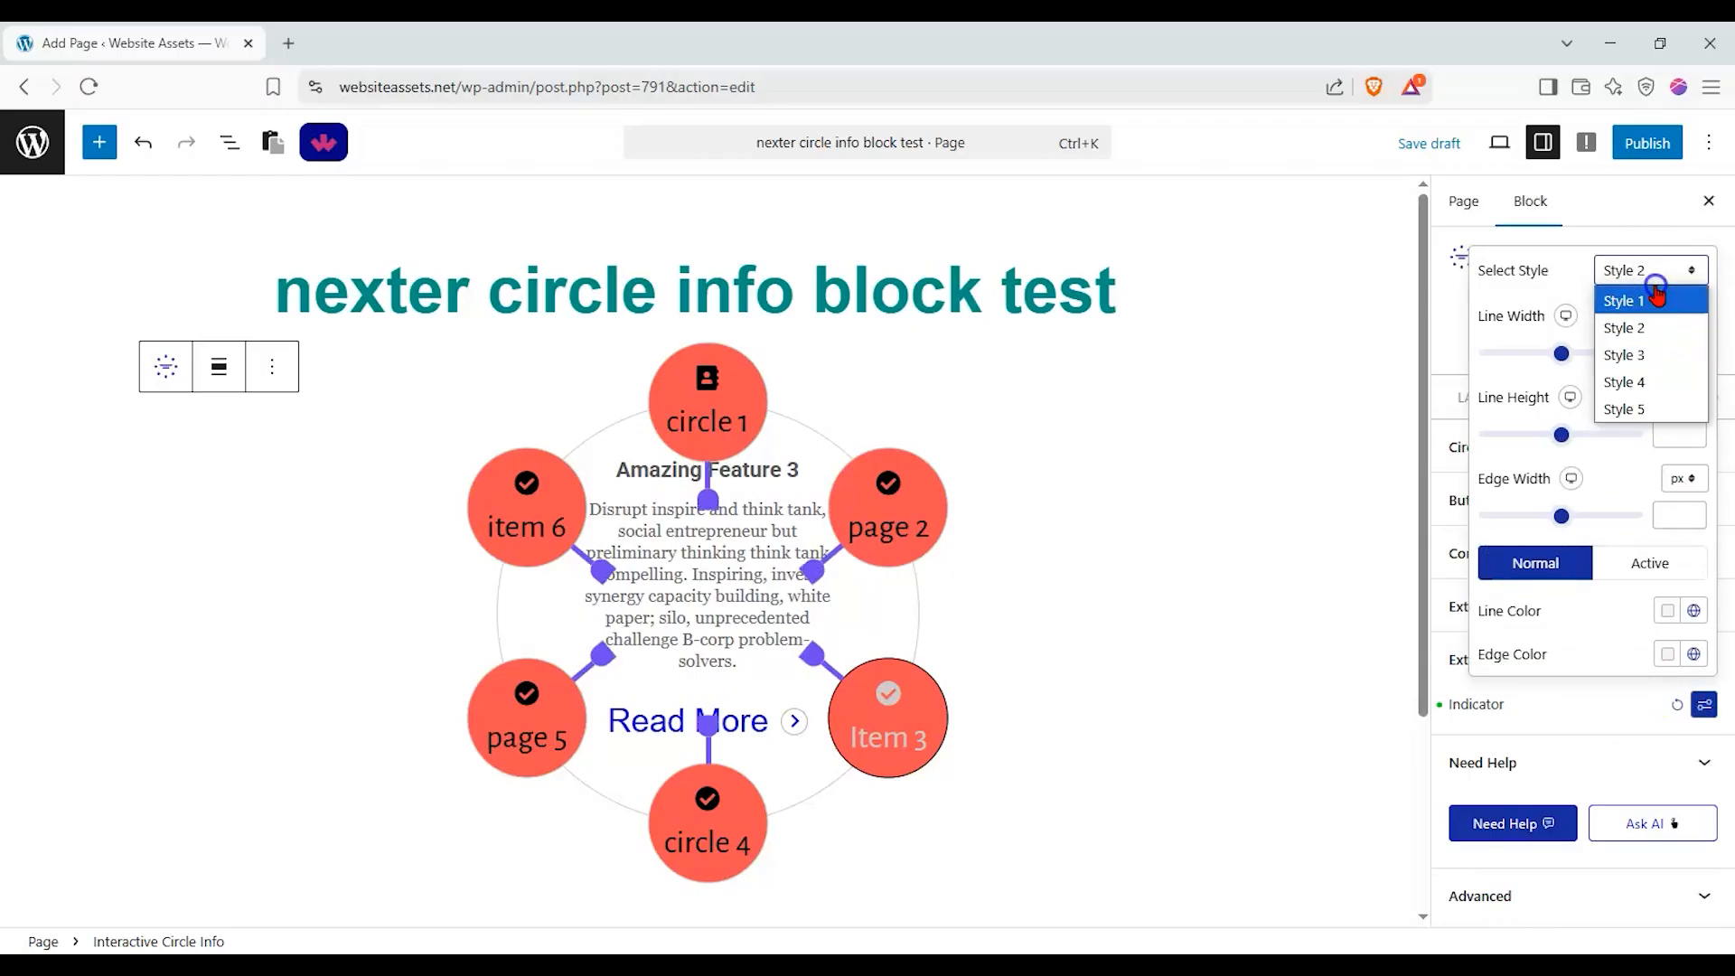
click(1644, 355)
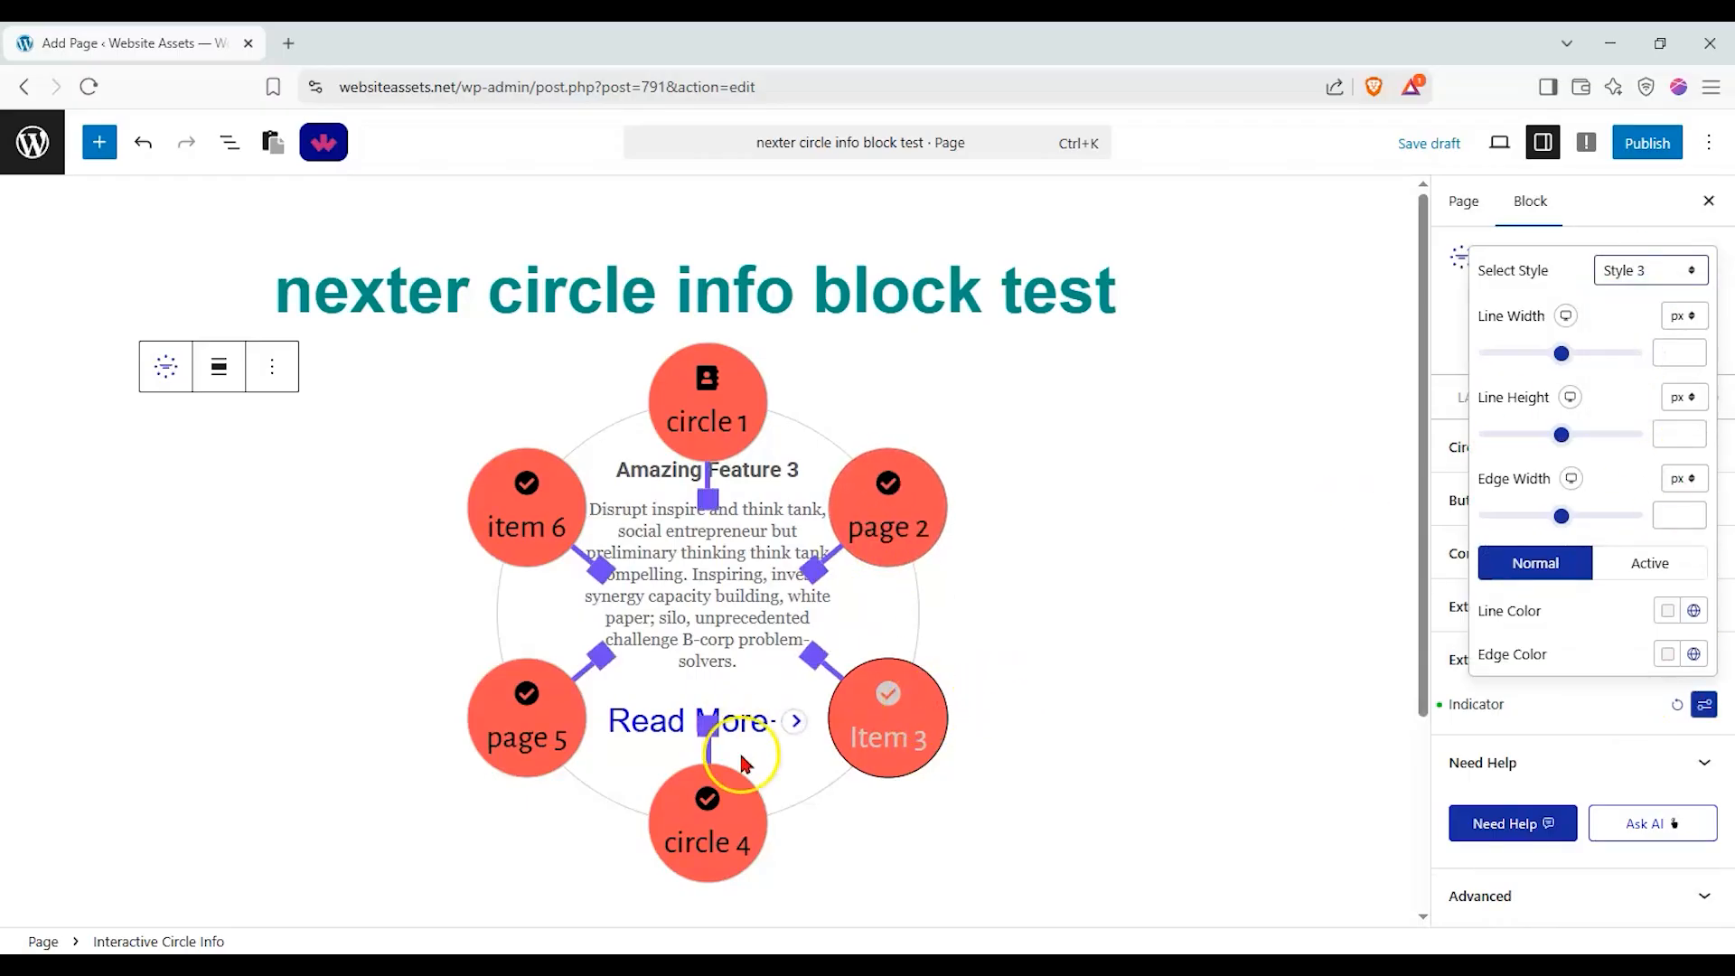
click(572, 698)
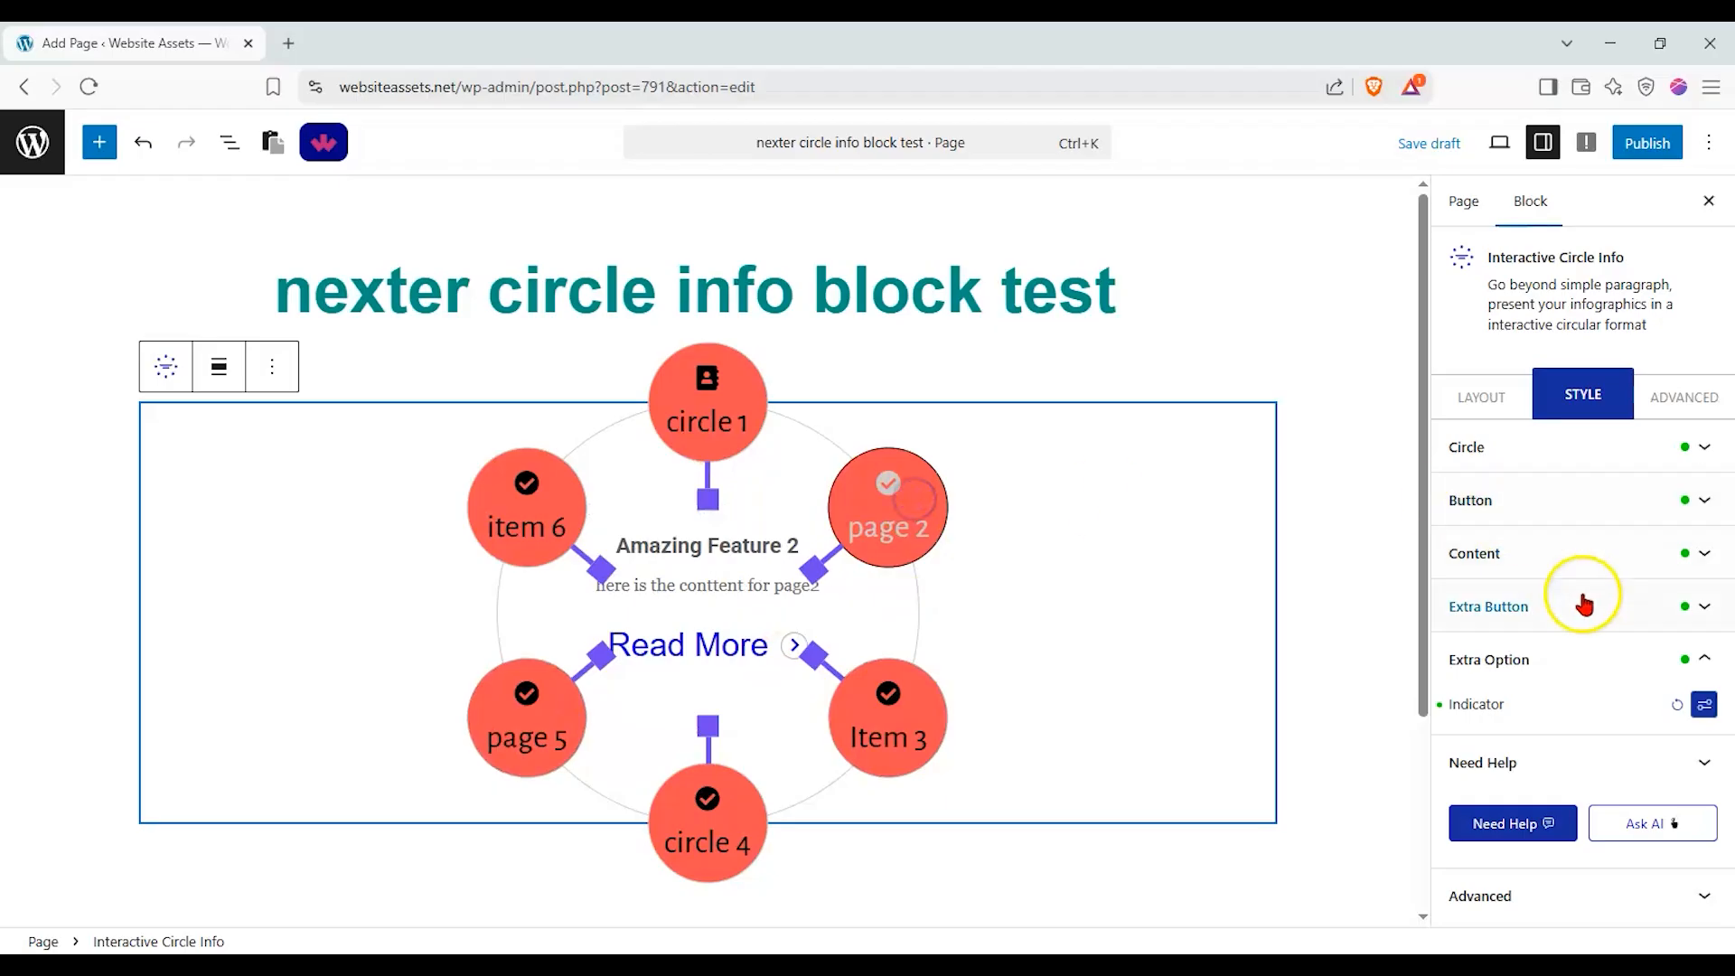
click(1677, 705)
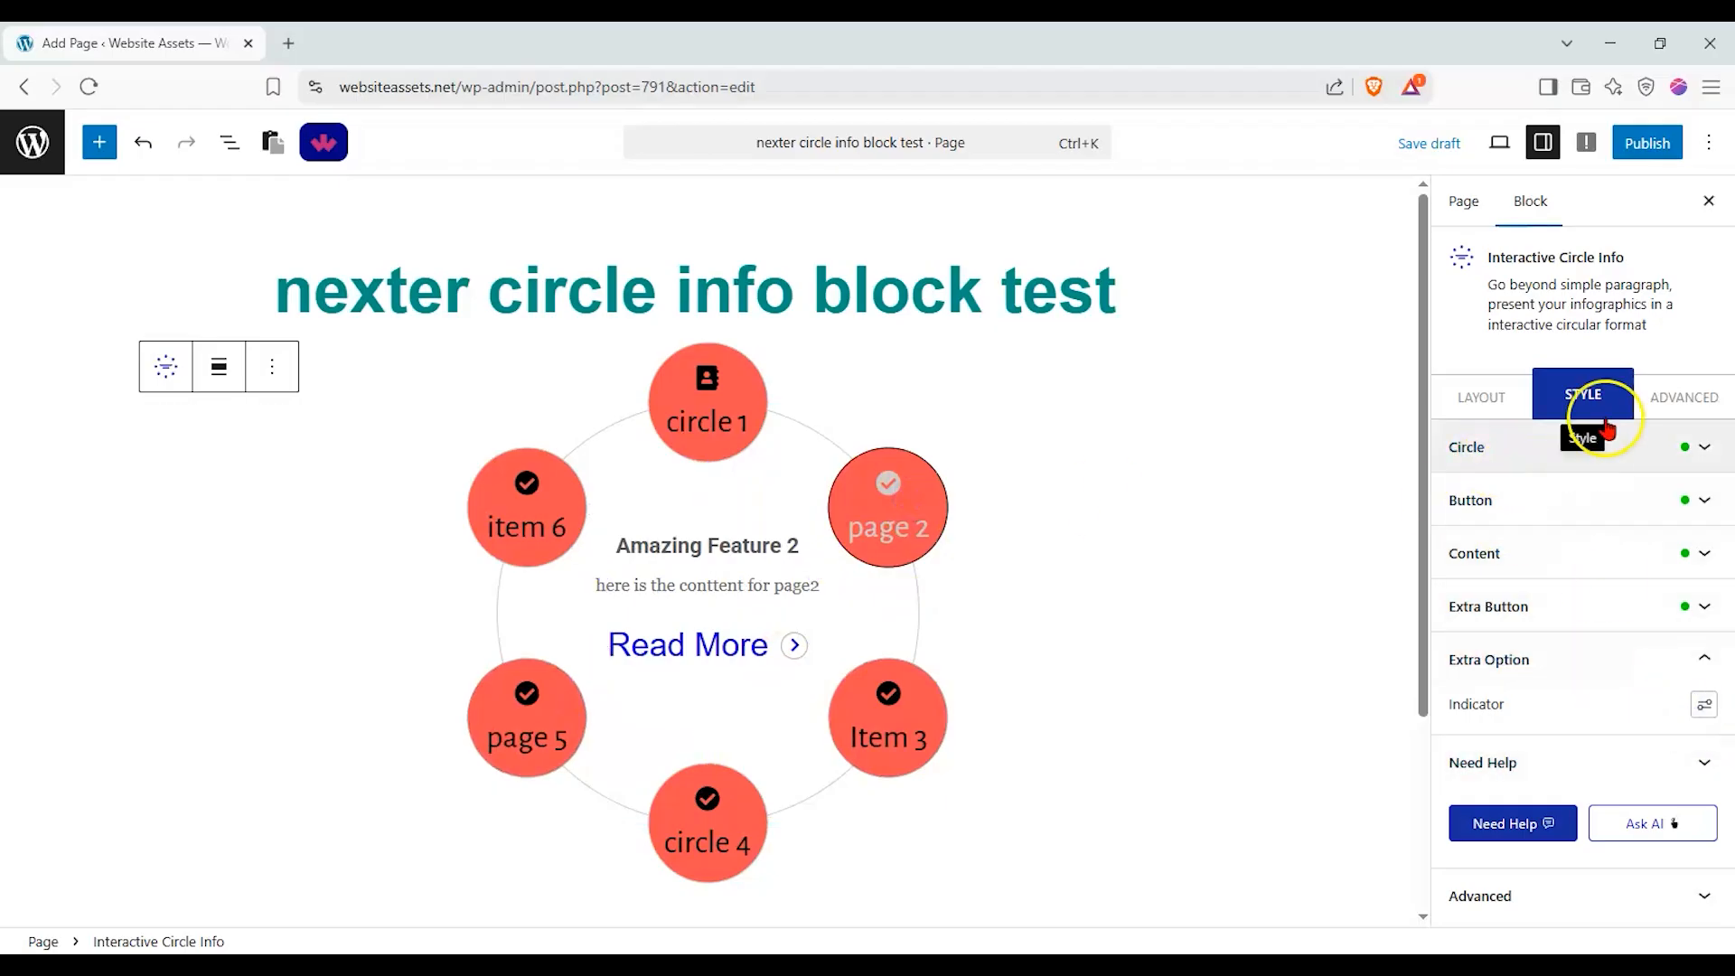
Look through the block's advanced settings, including the Position and Responsive options.
click(1669, 396)
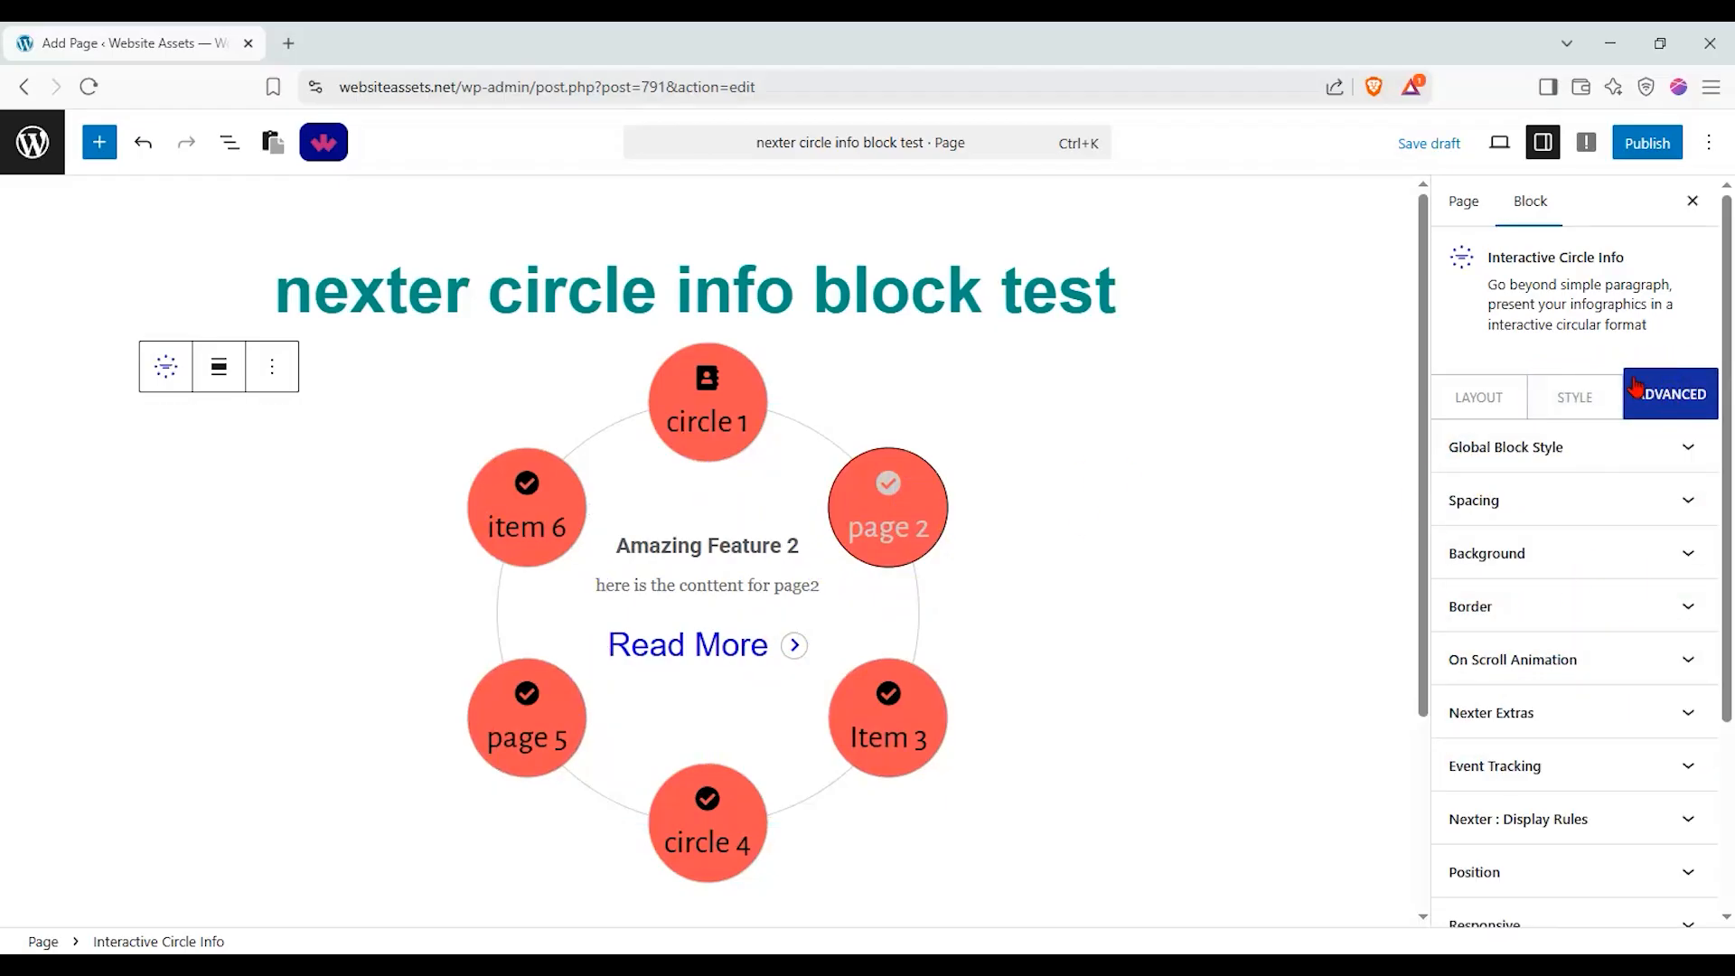
drag(1726, 456, 1719, 647)
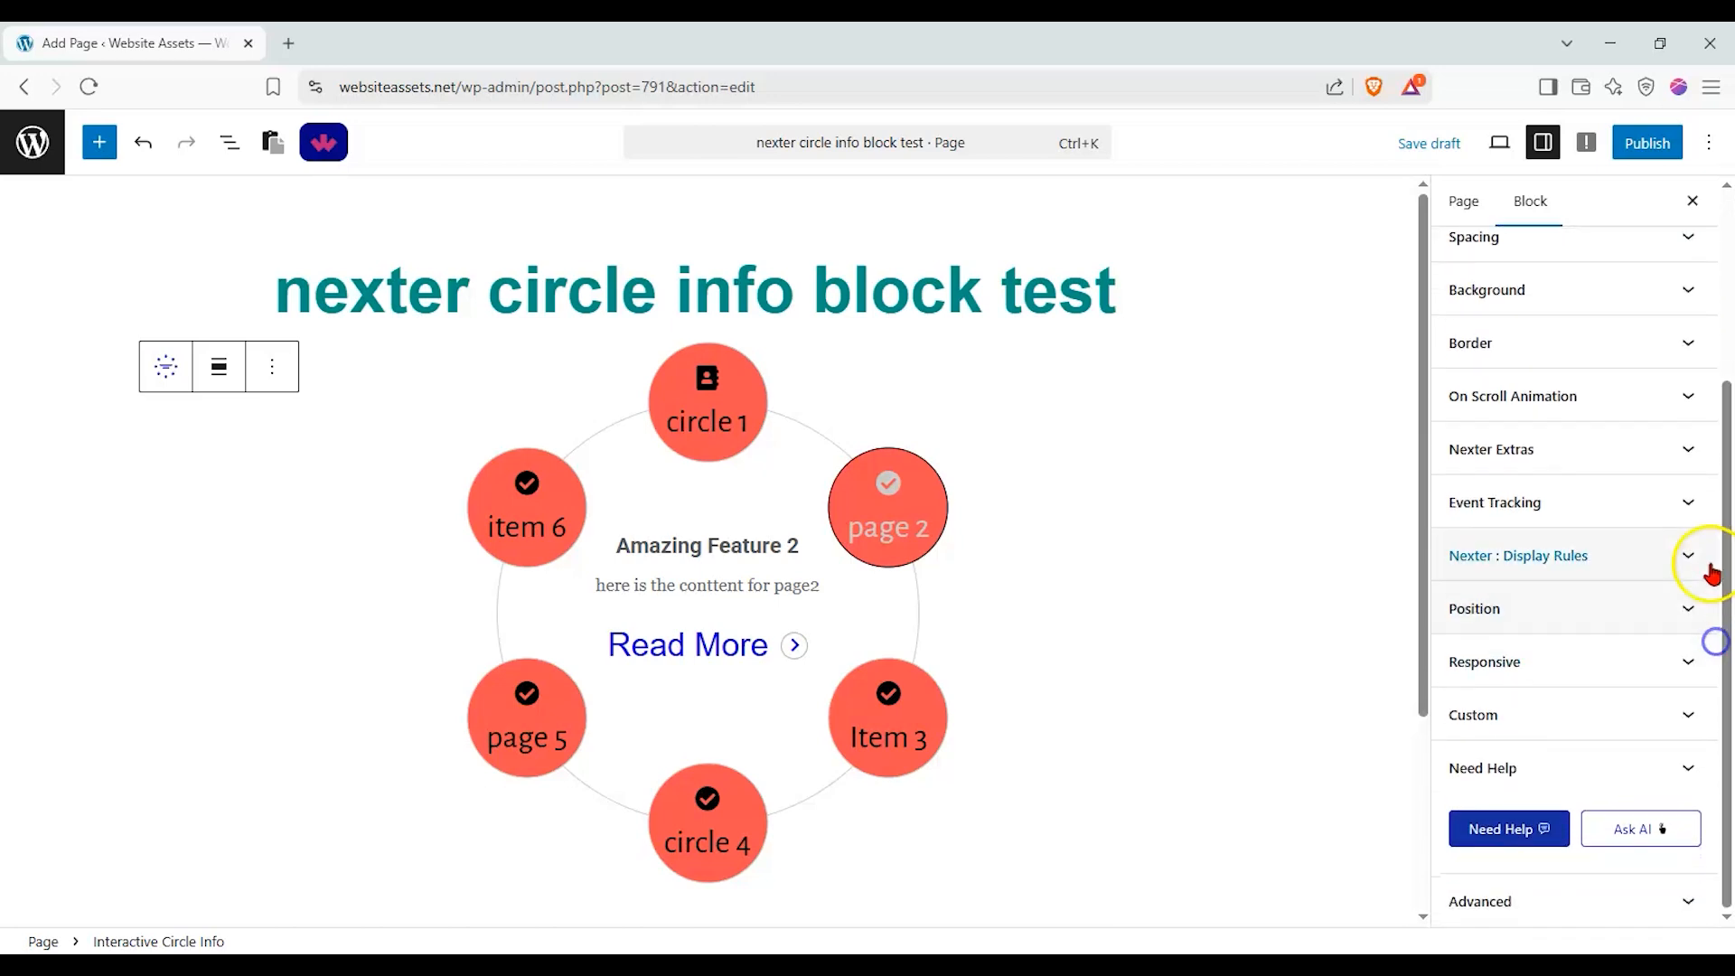
click(1695, 610)
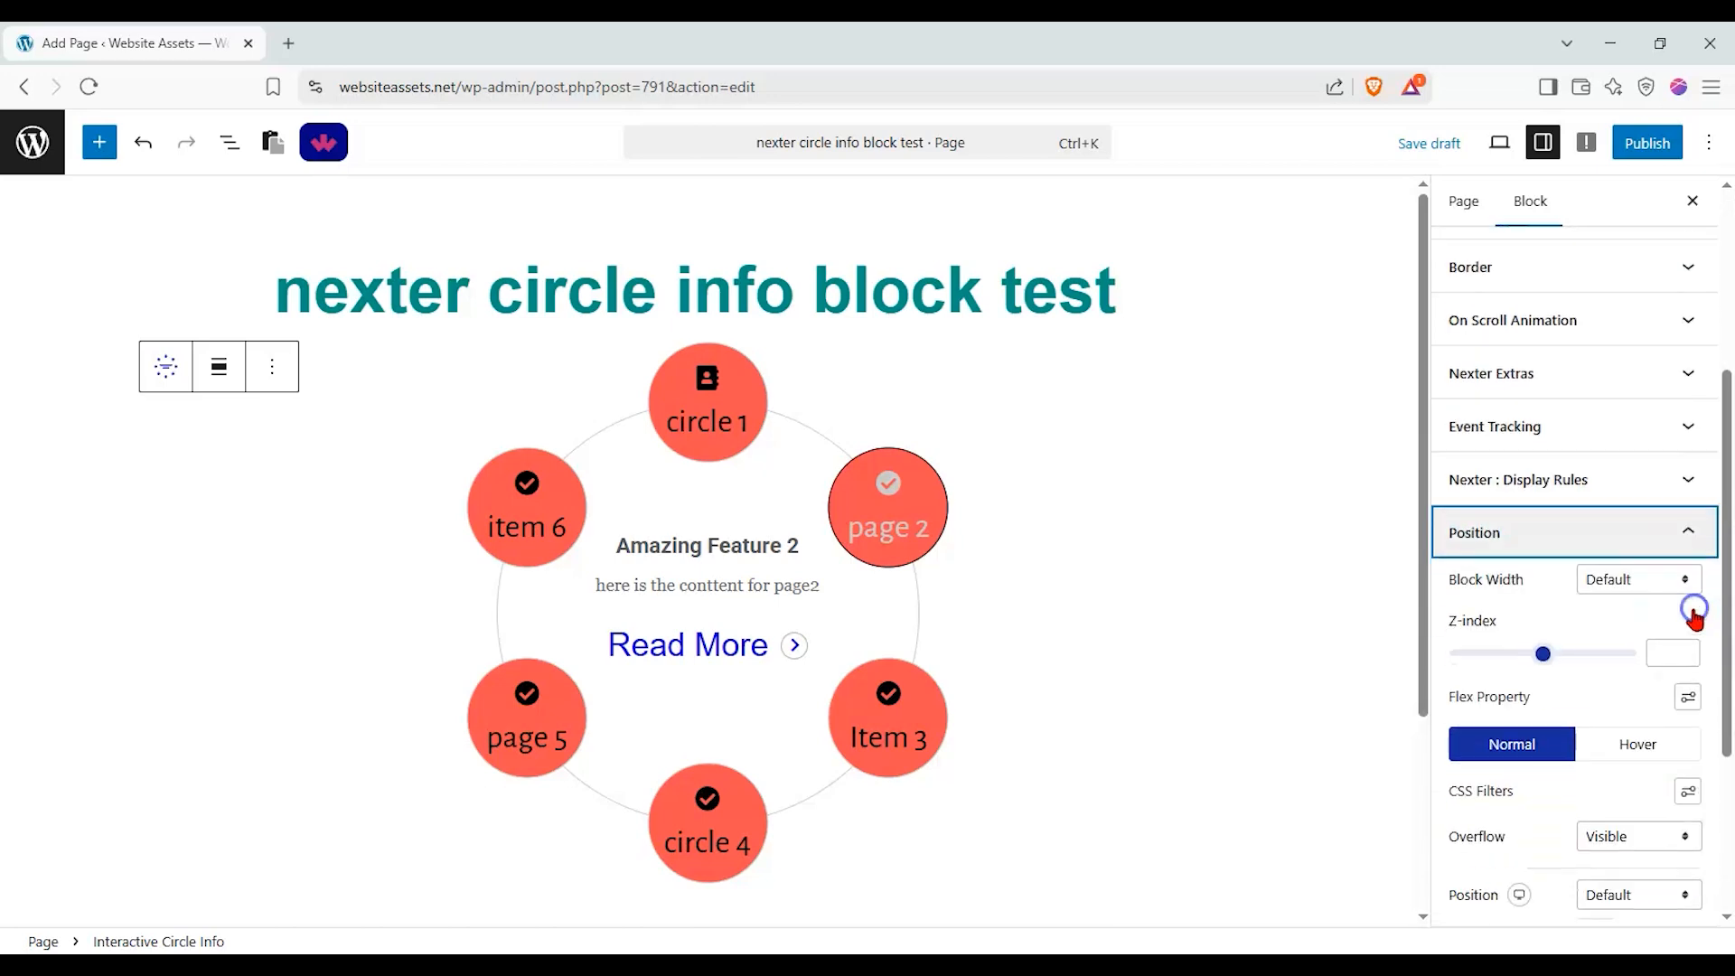
click(1645, 542)
click(1627, 664)
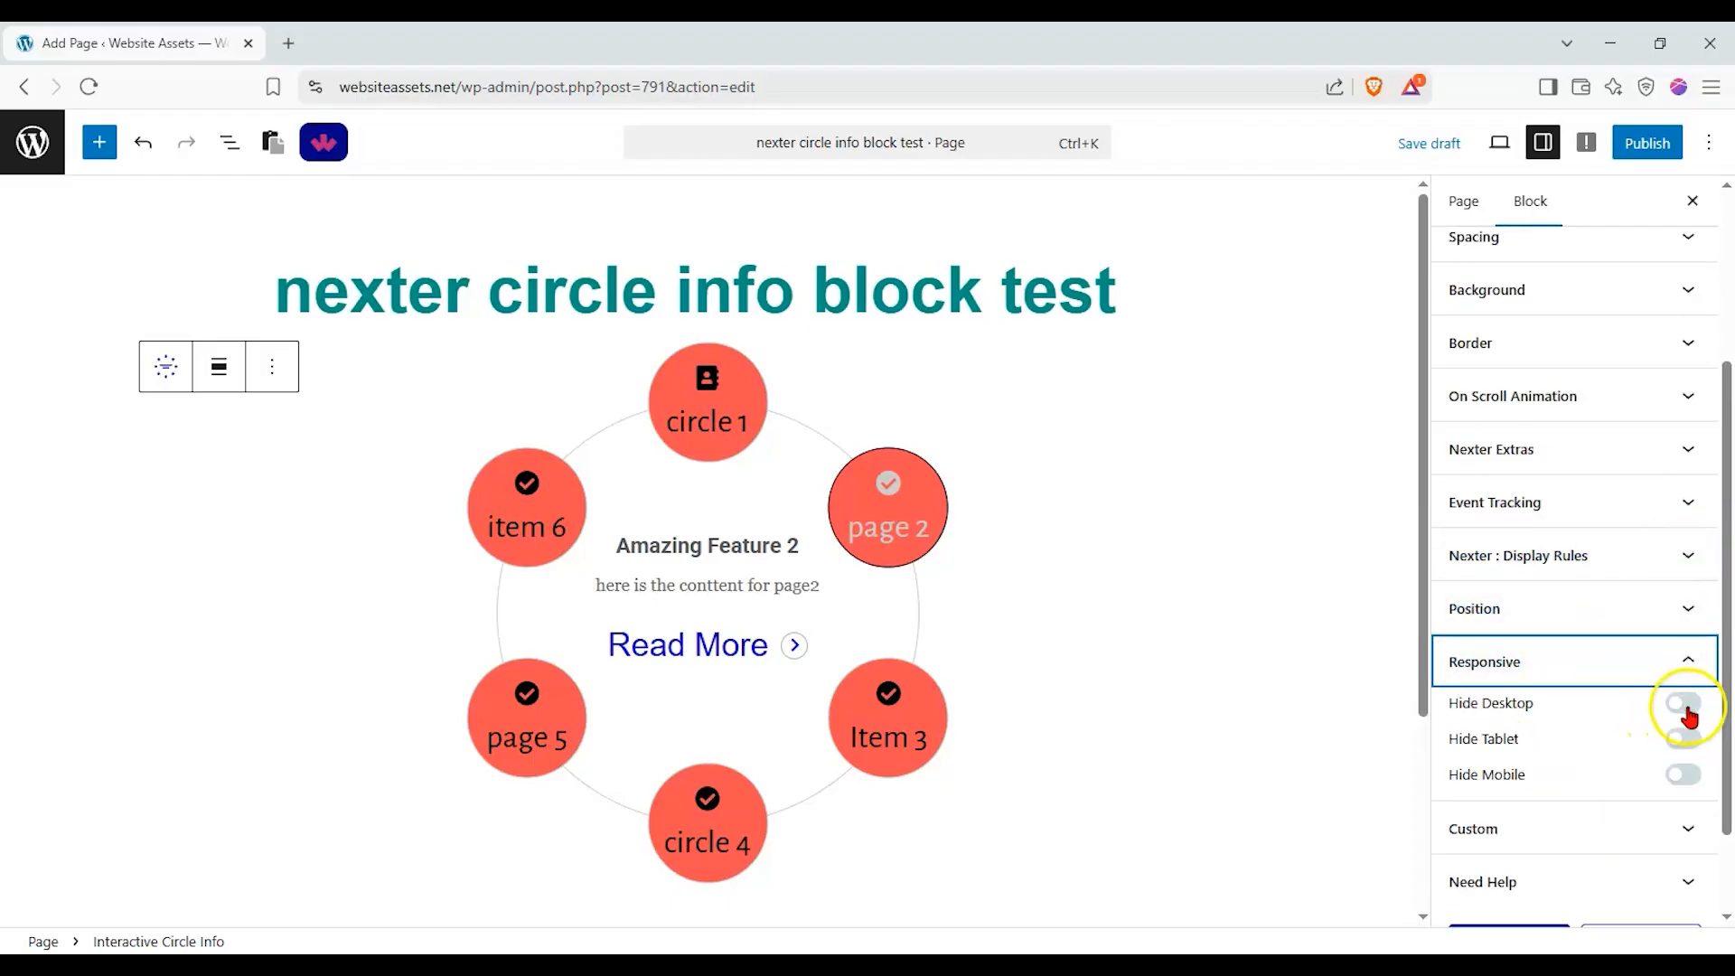
Publish the page and open its live version in a new tab.
click(1653, 150)
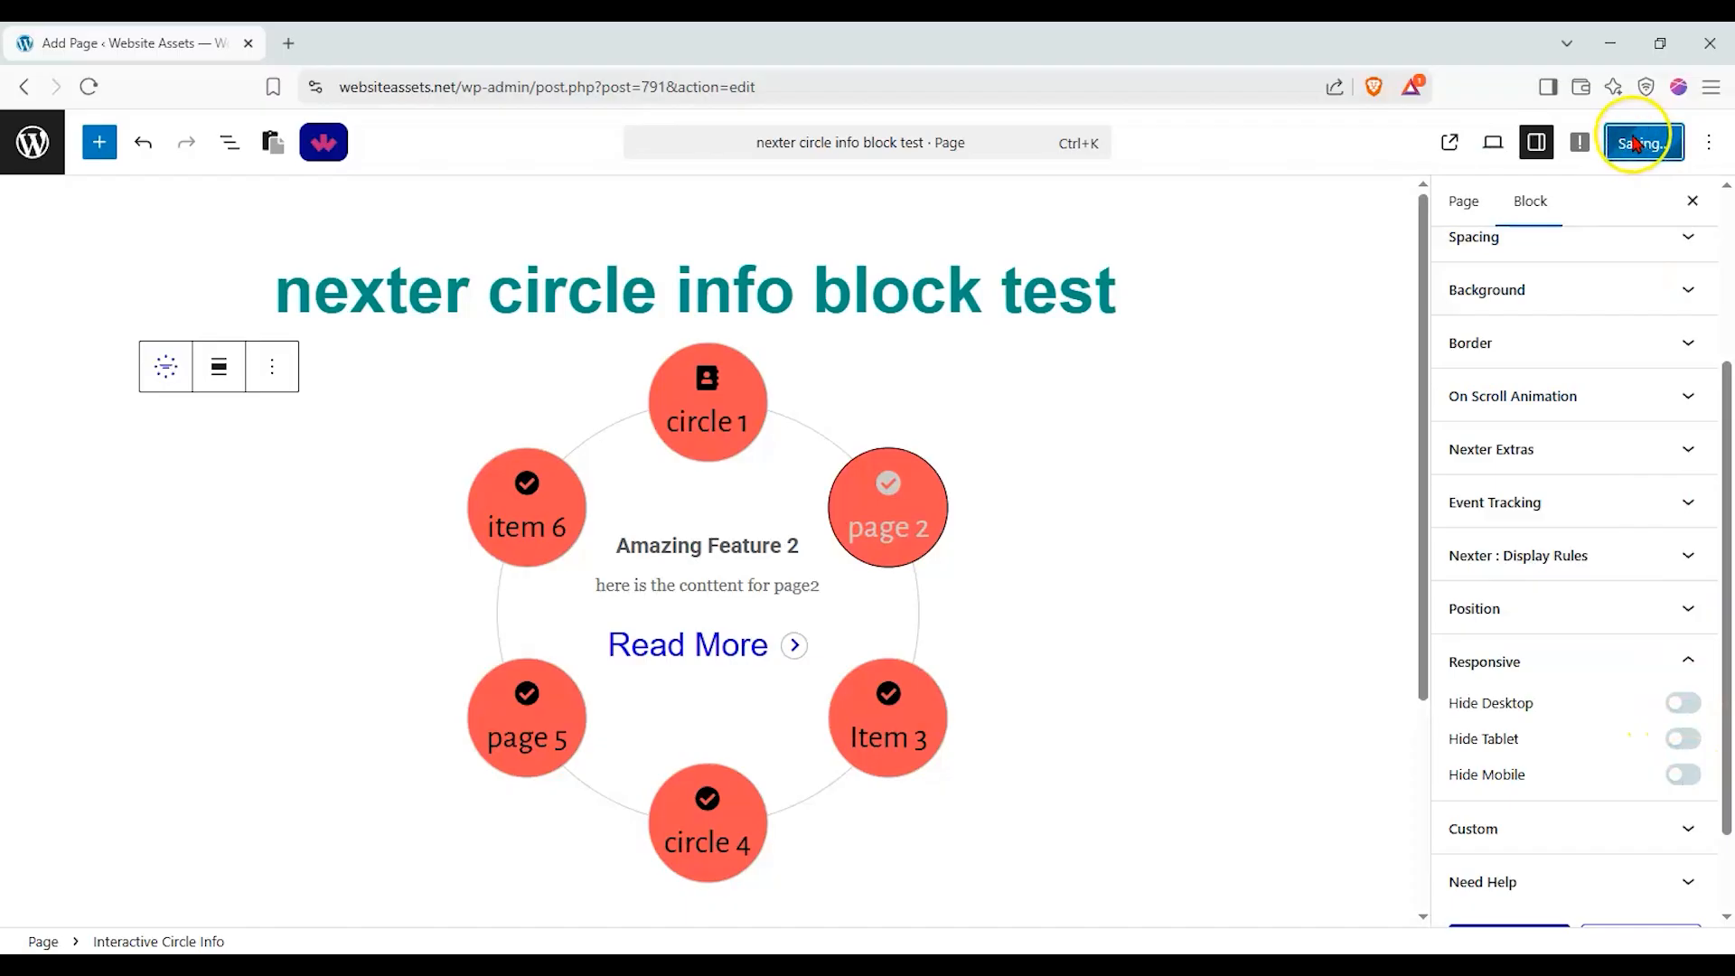
click(1478, 140)
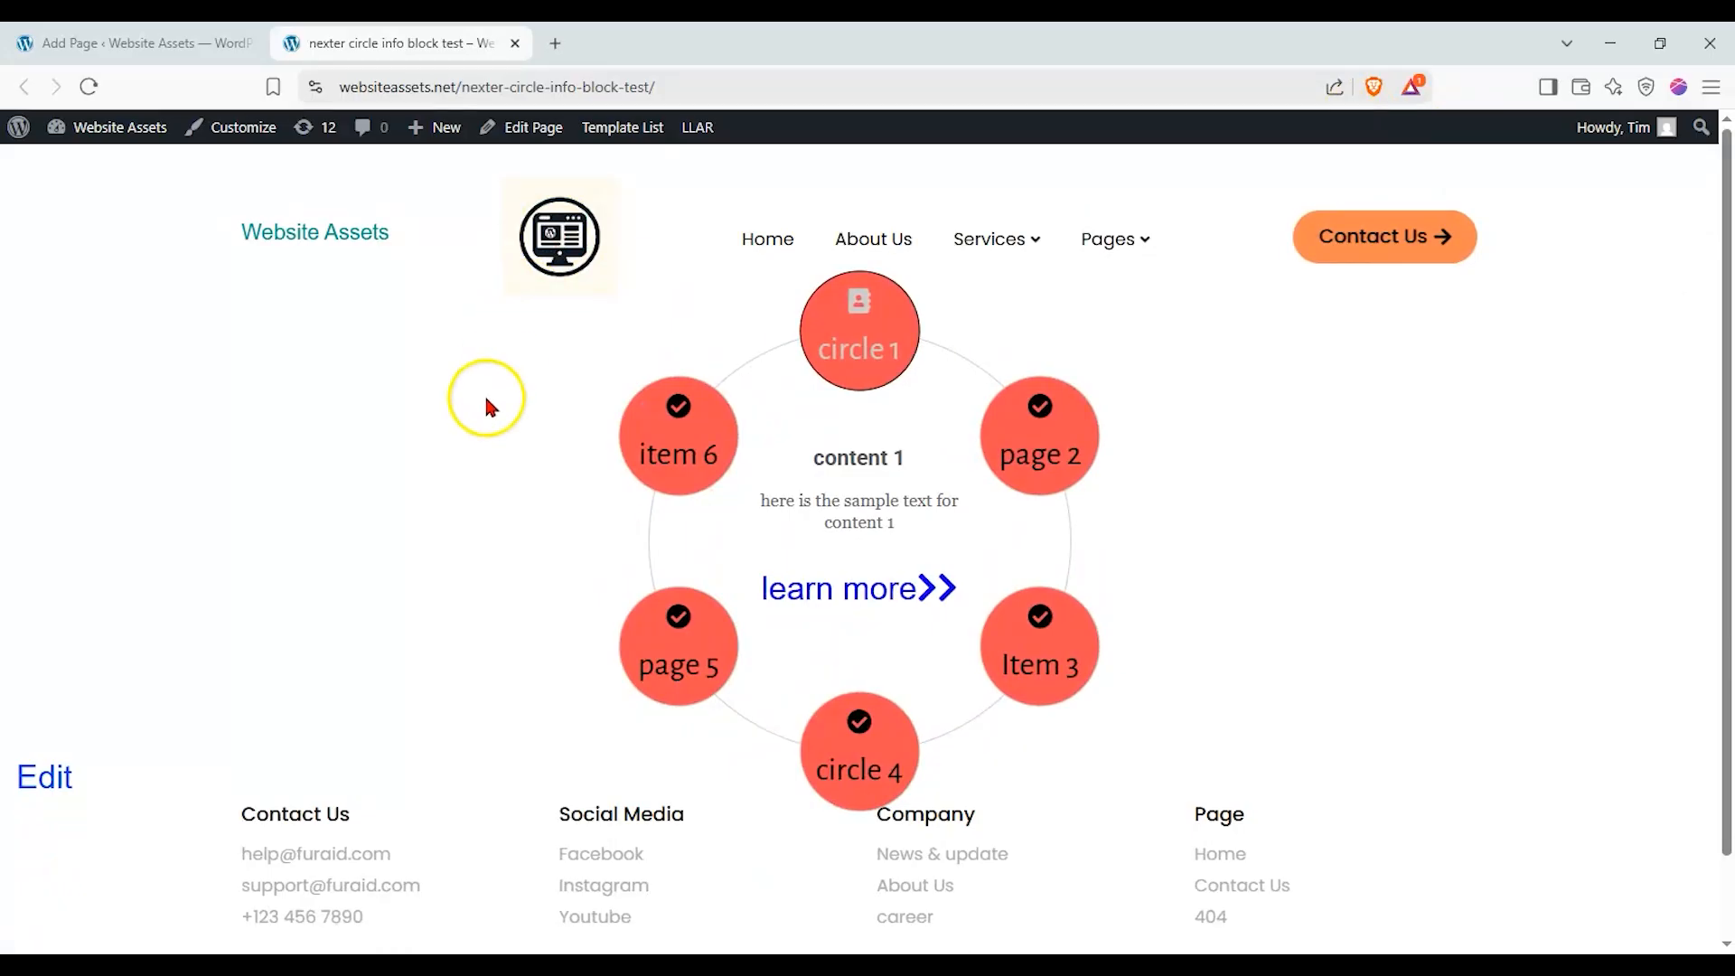
Test every item of the circle on the live page, checking that each one brings up its own content.
click(1039, 448)
click(1054, 667)
click(859, 752)
click(685, 664)
click(691, 465)
click(846, 367)
click(1089, 495)
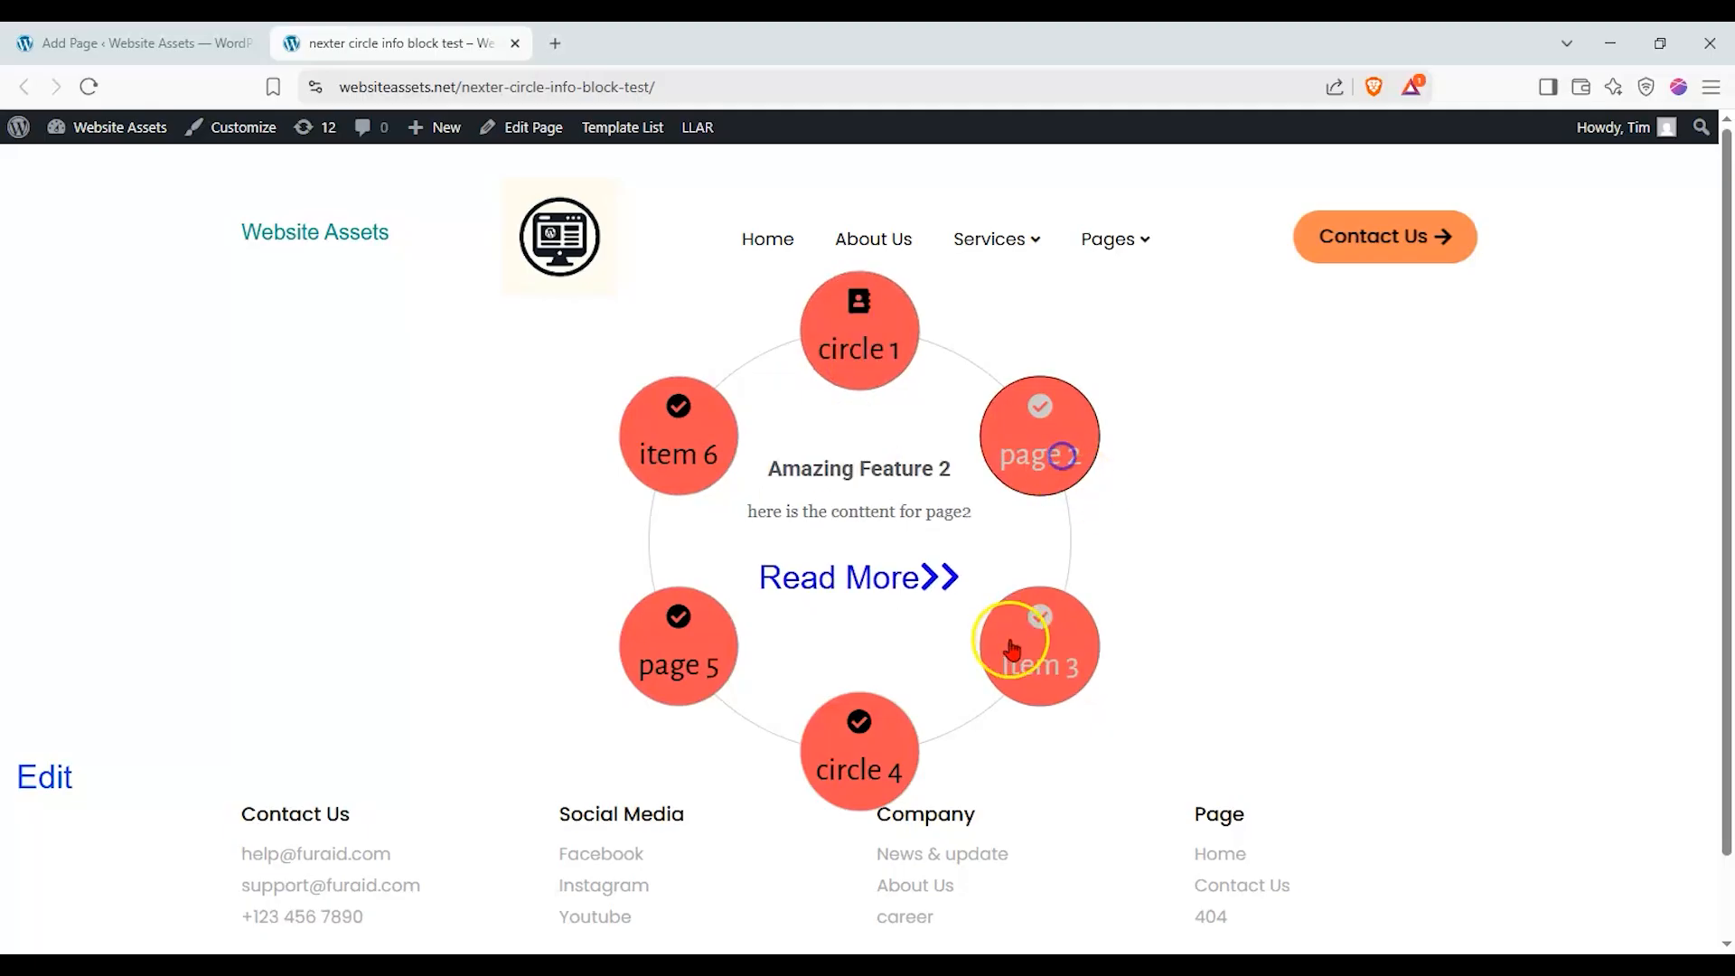
click(1030, 632)
click(844, 742)
click(736, 631)
click(903, 343)
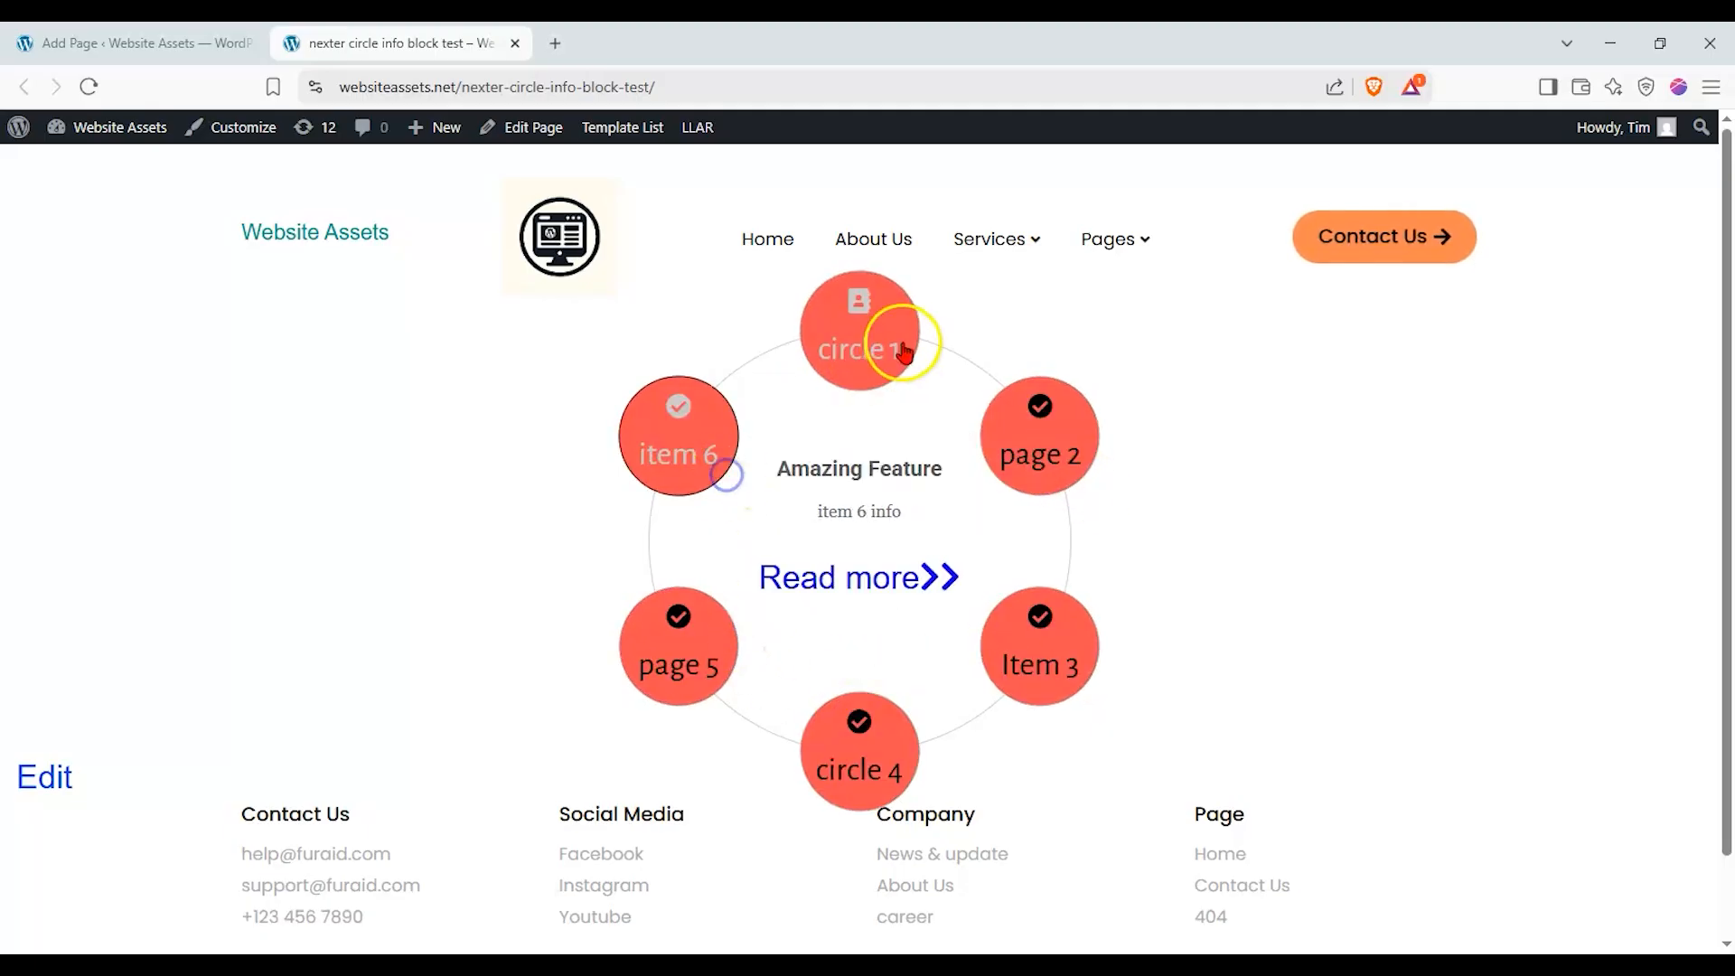
click(1015, 449)
click(1016, 630)
click(864, 727)
click(721, 641)
click(690, 453)
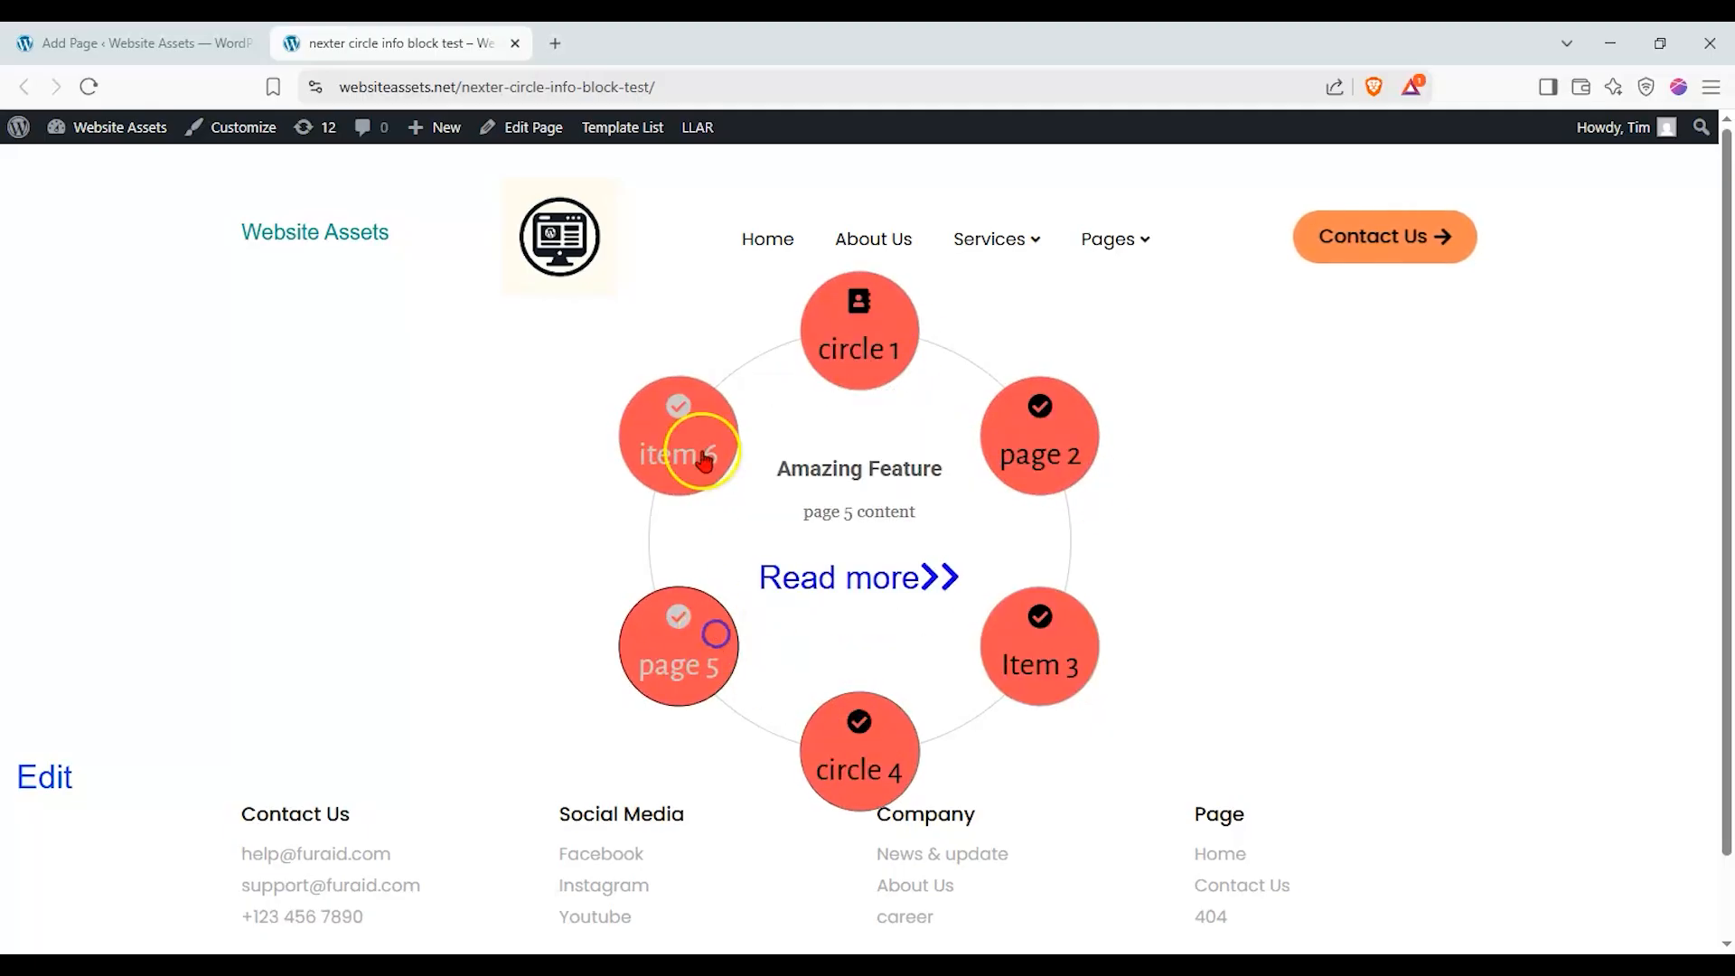
click(856, 375)
click(1026, 449)
click(1031, 671)
click(845, 722)
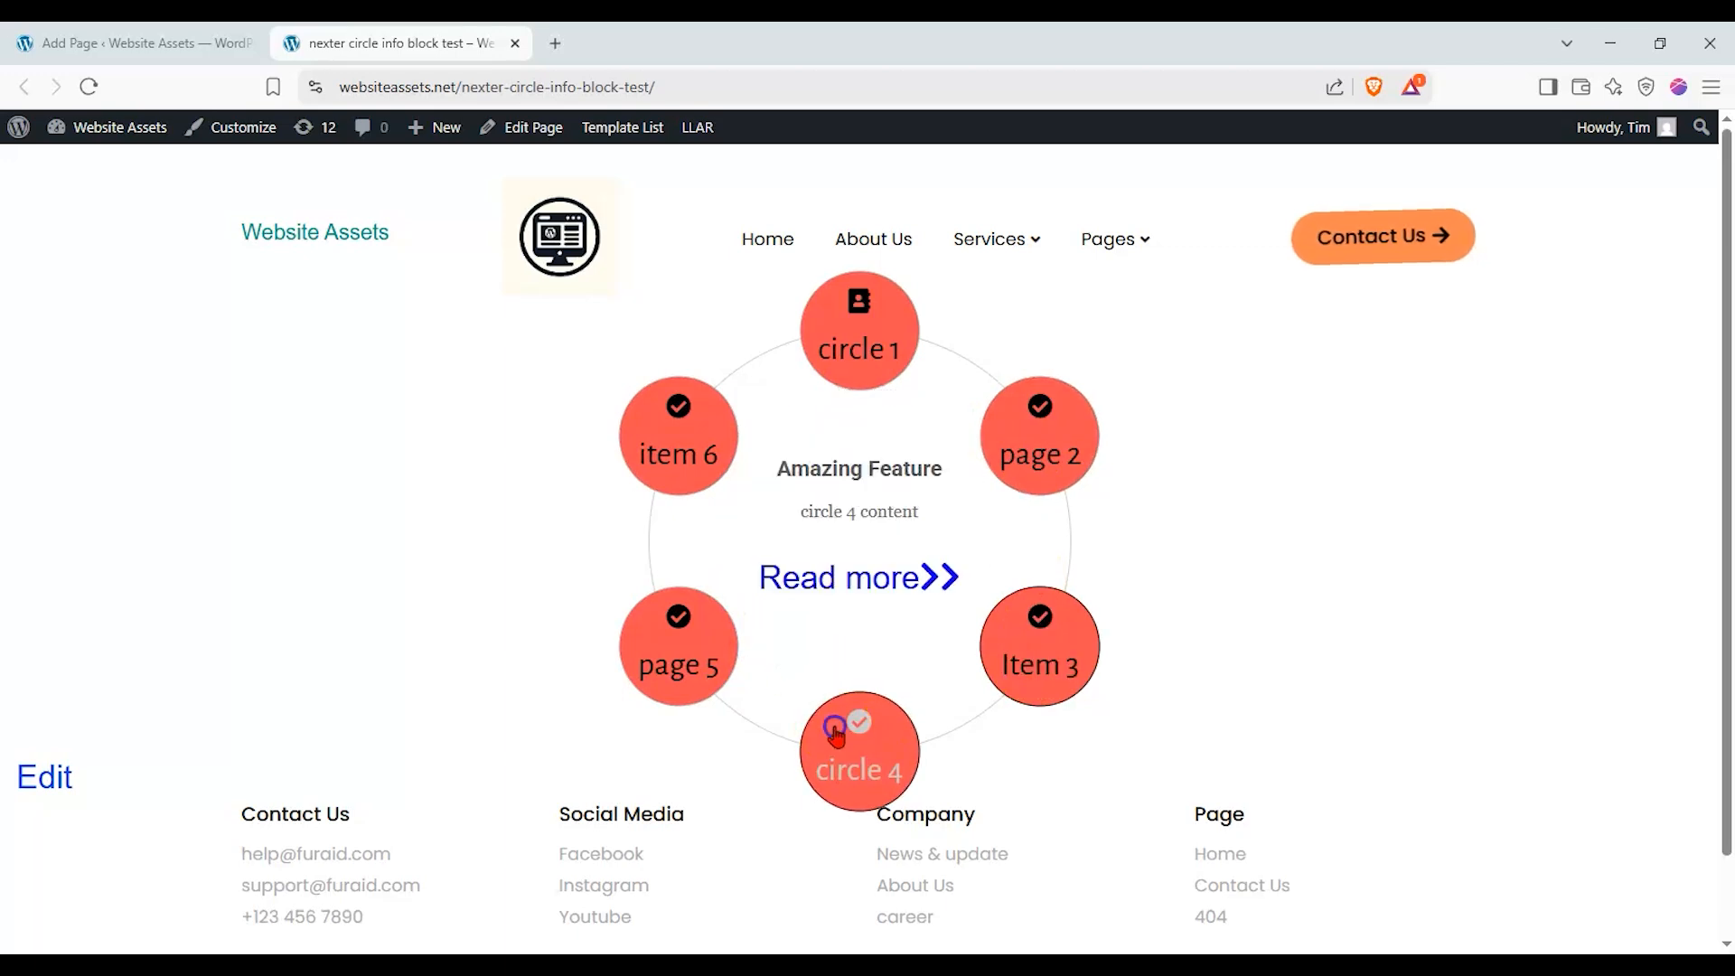
click(712, 622)
click(720, 414)
click(849, 339)
click(623, 443)
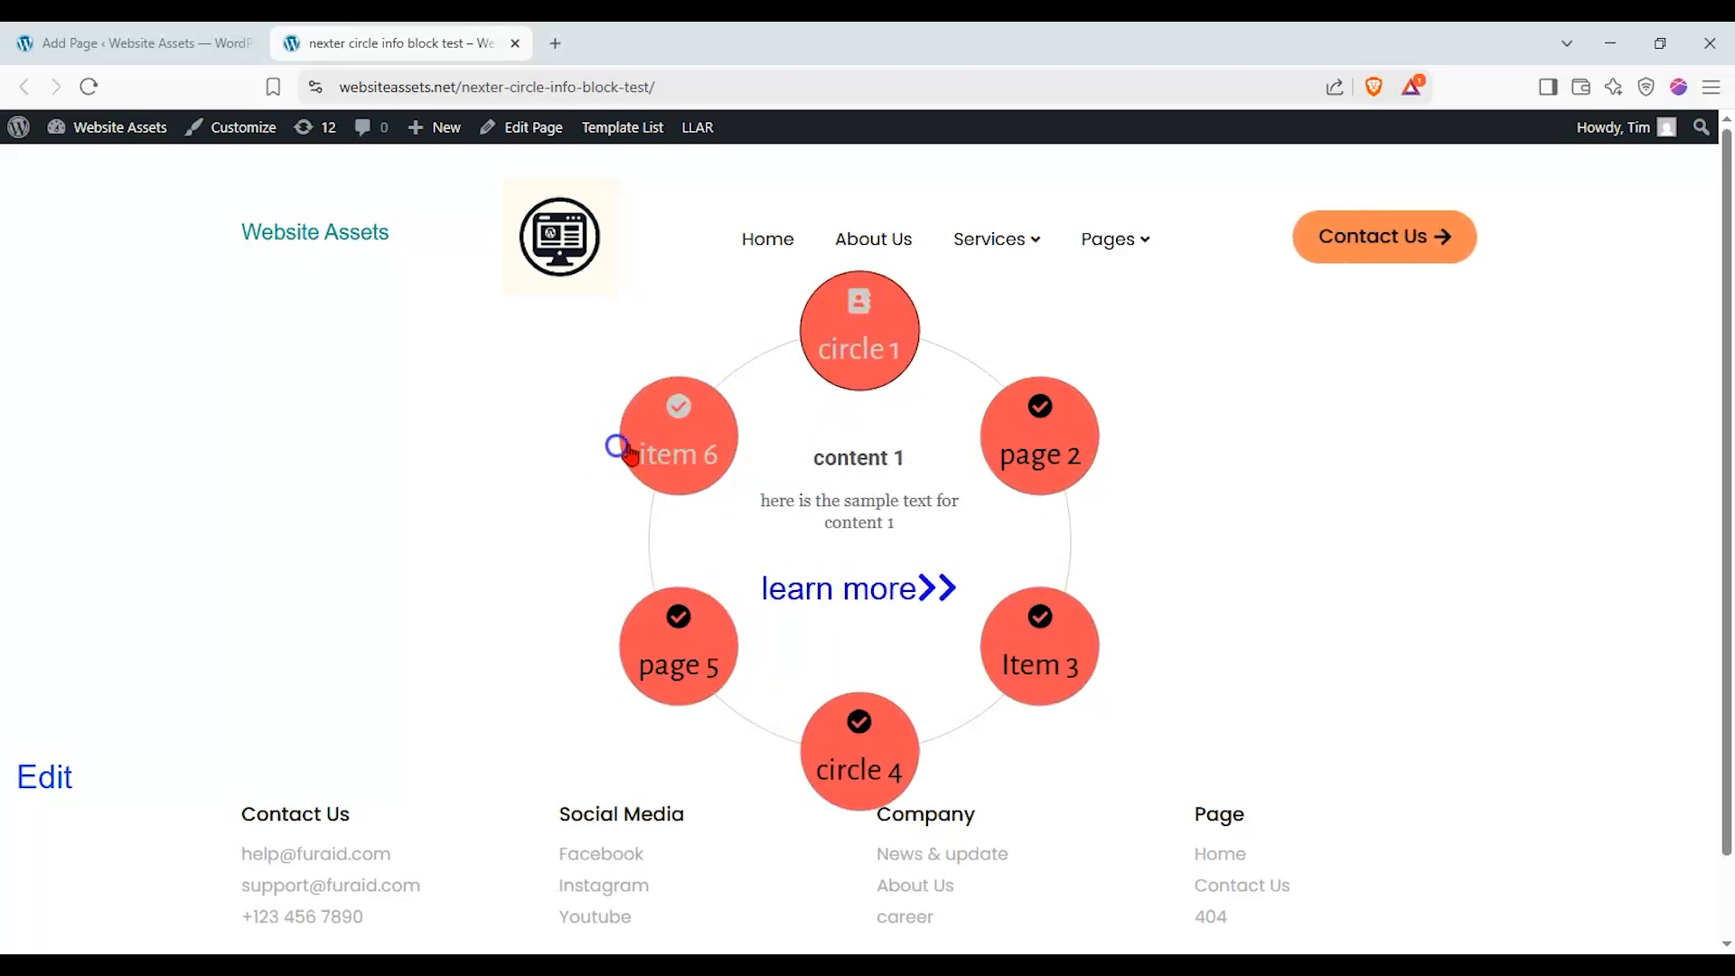
click(674, 620)
click(838, 741)
click(1044, 684)
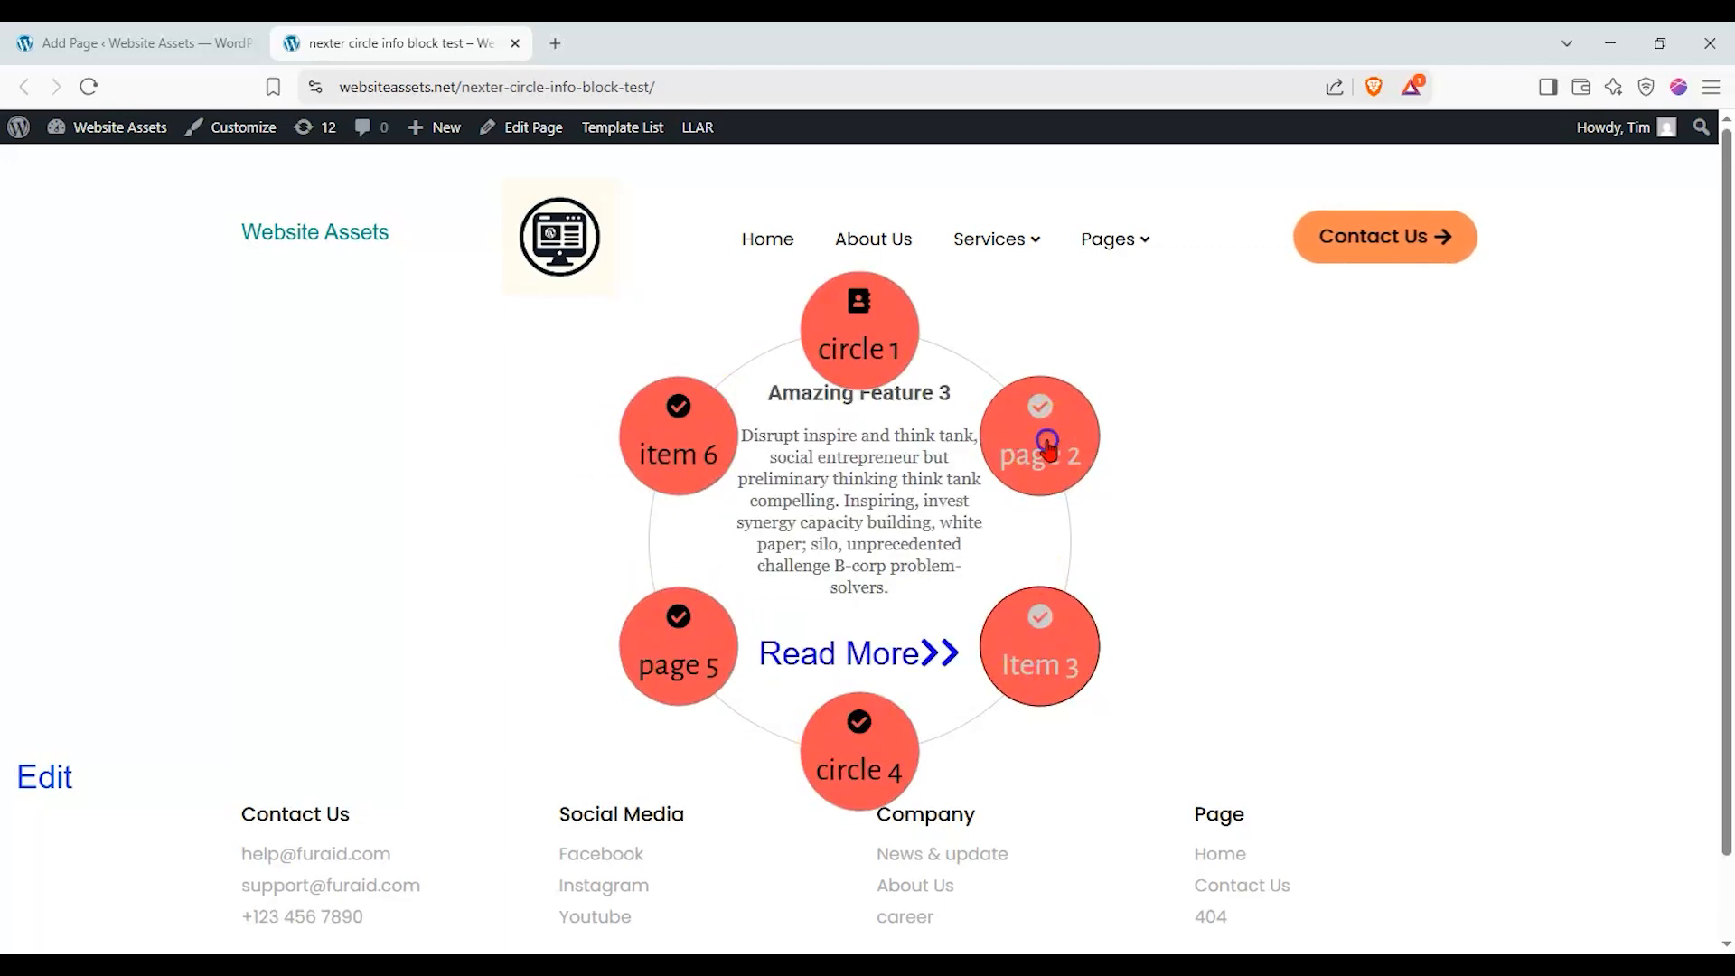
click(1038, 446)
click(882, 317)
click(696, 426)
click(711, 645)
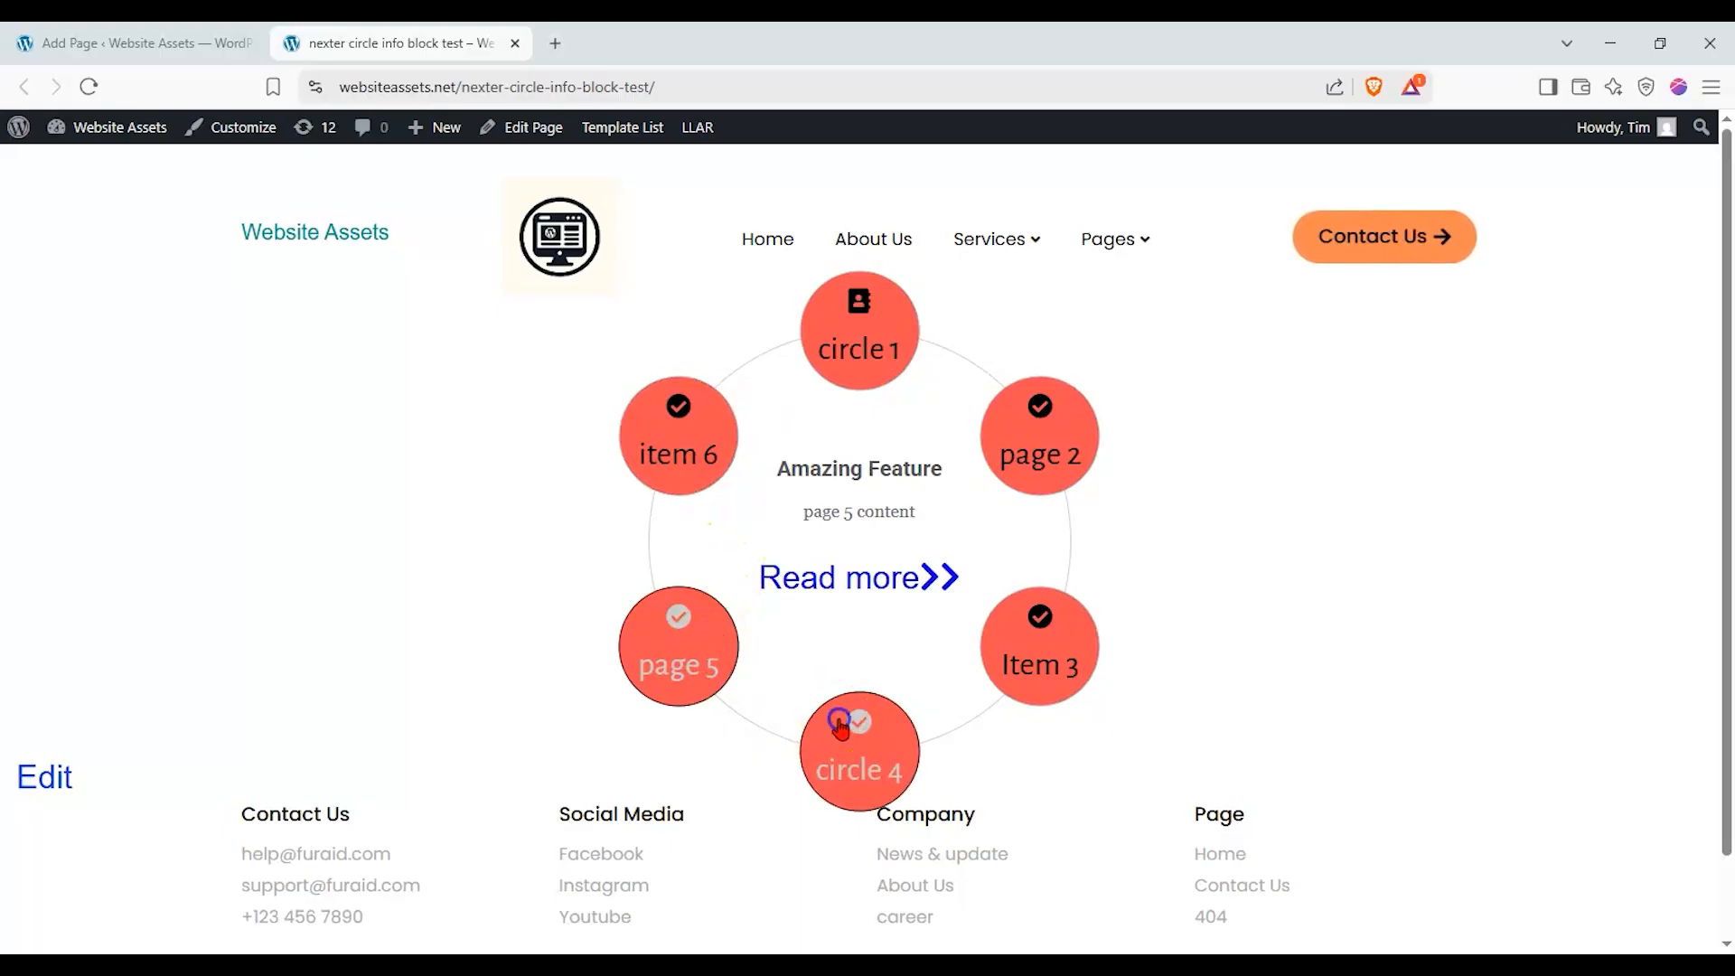
click(1022, 659)
click(1030, 434)
click(893, 347)
click(700, 460)
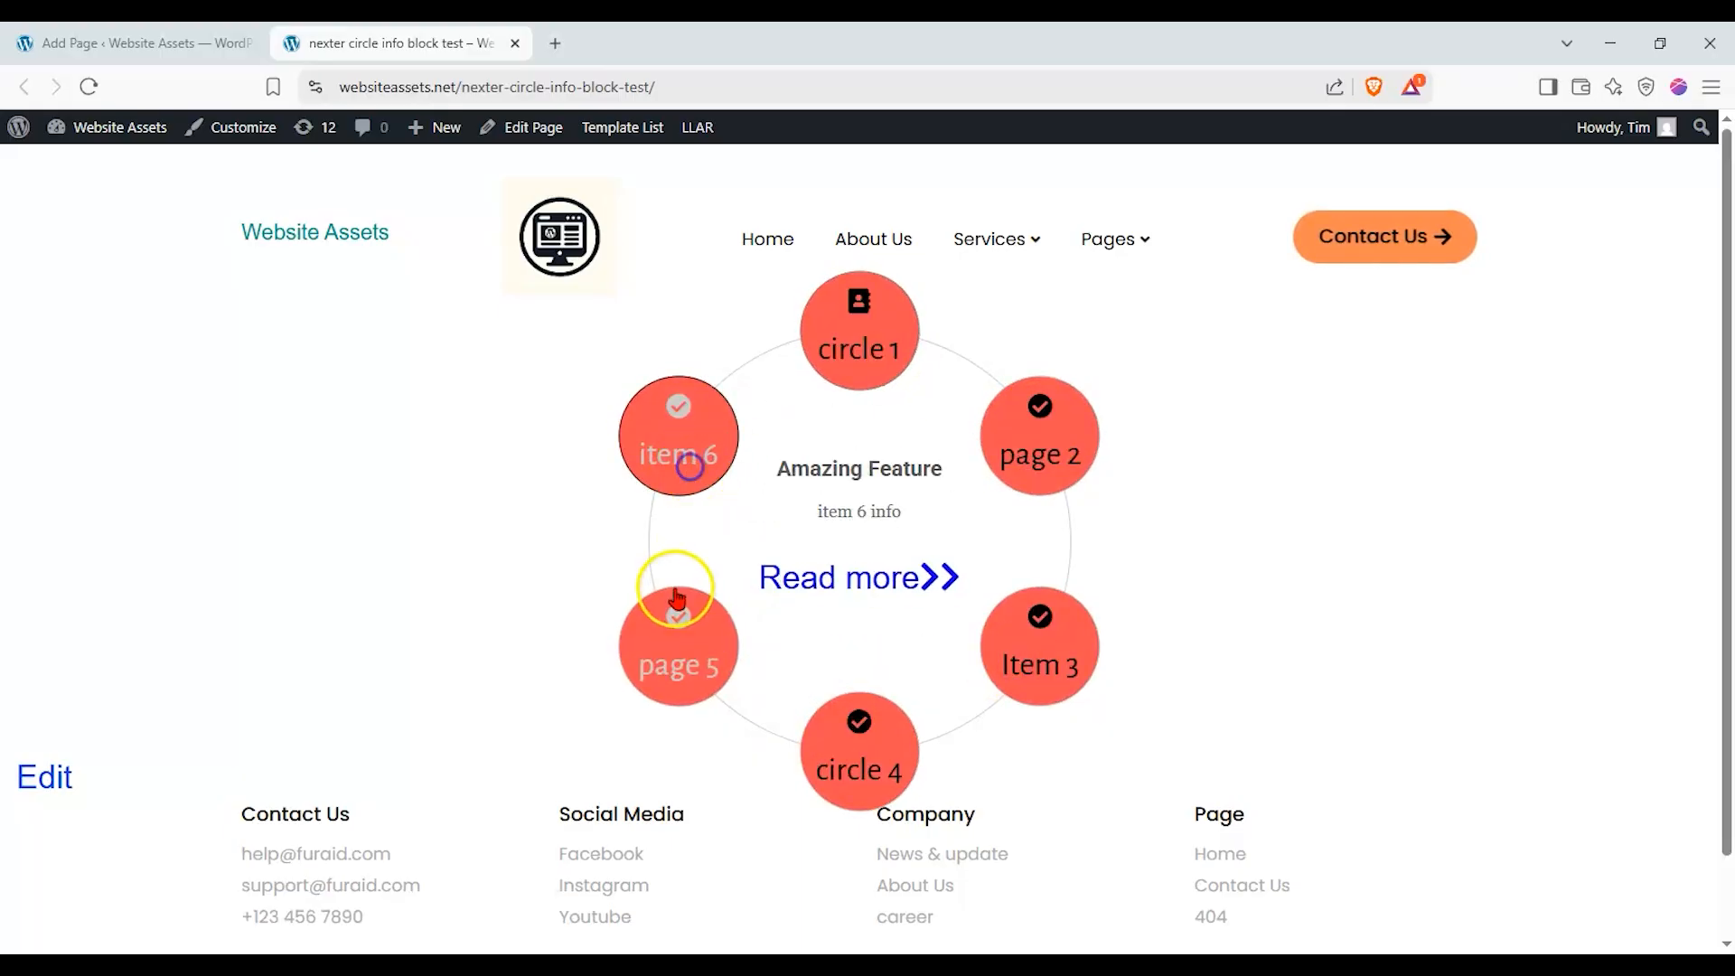
click(669, 608)
click(821, 720)
click(1000, 655)
click(848, 736)
click(651, 659)
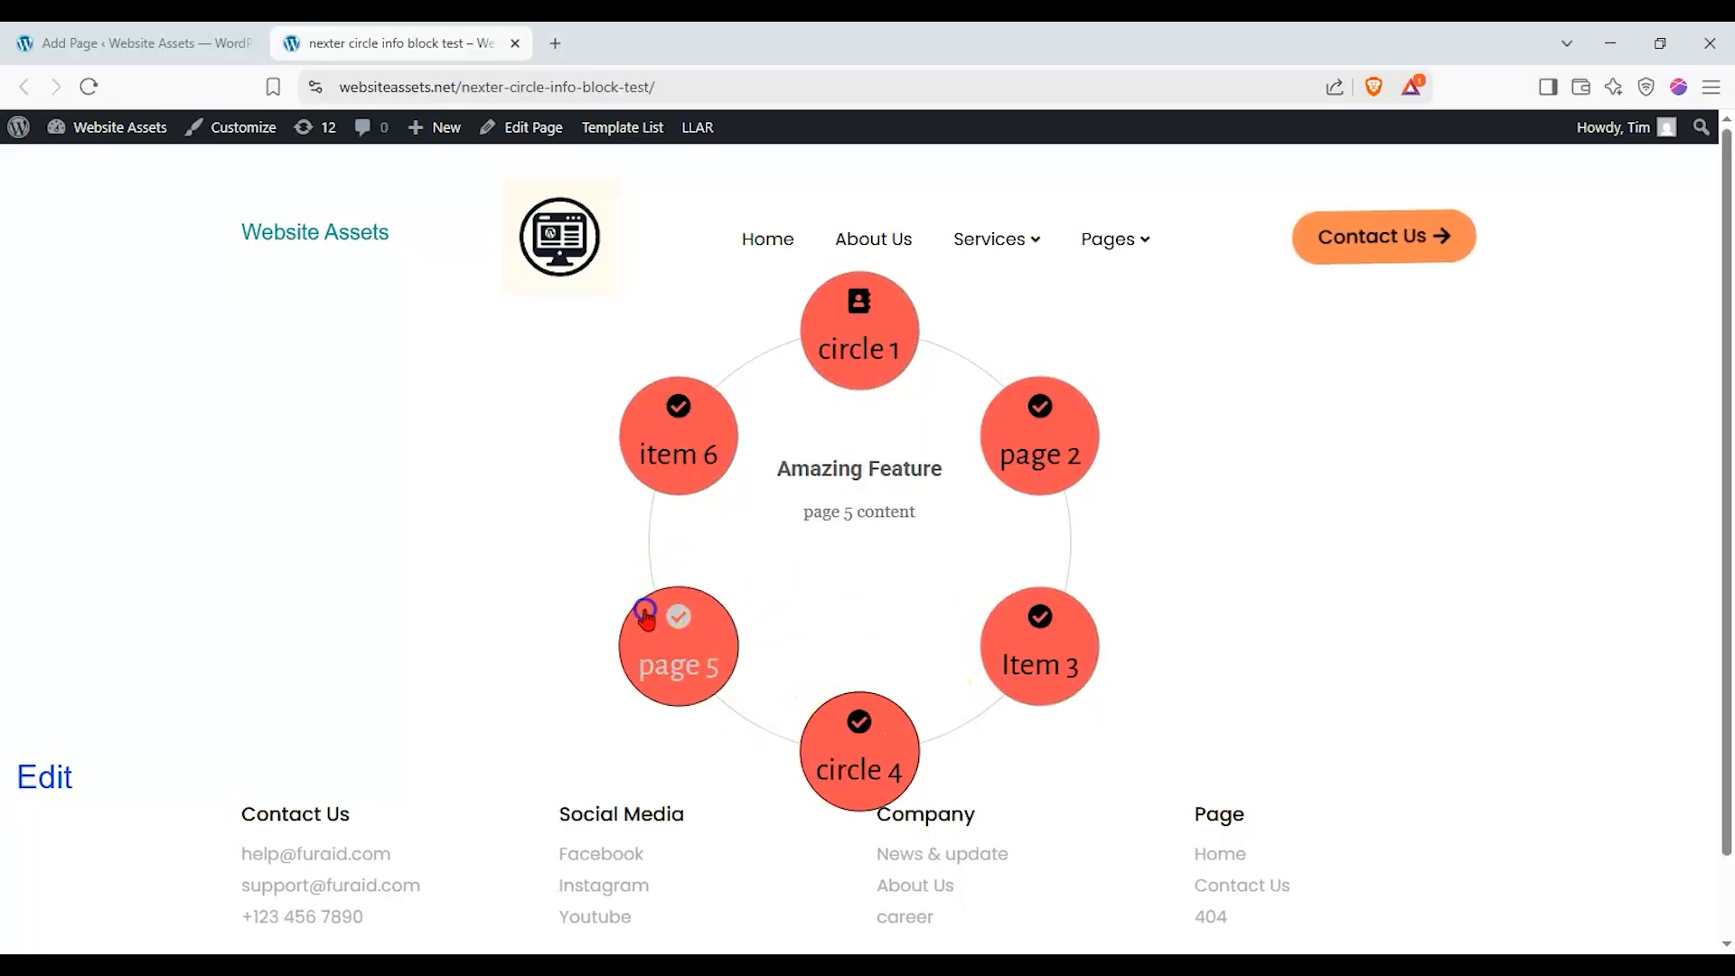
click(647, 457)
click(856, 349)
click(1030, 452)
click(1034, 646)
click(872, 732)
click(691, 660)
click(708, 468)
click(849, 362)
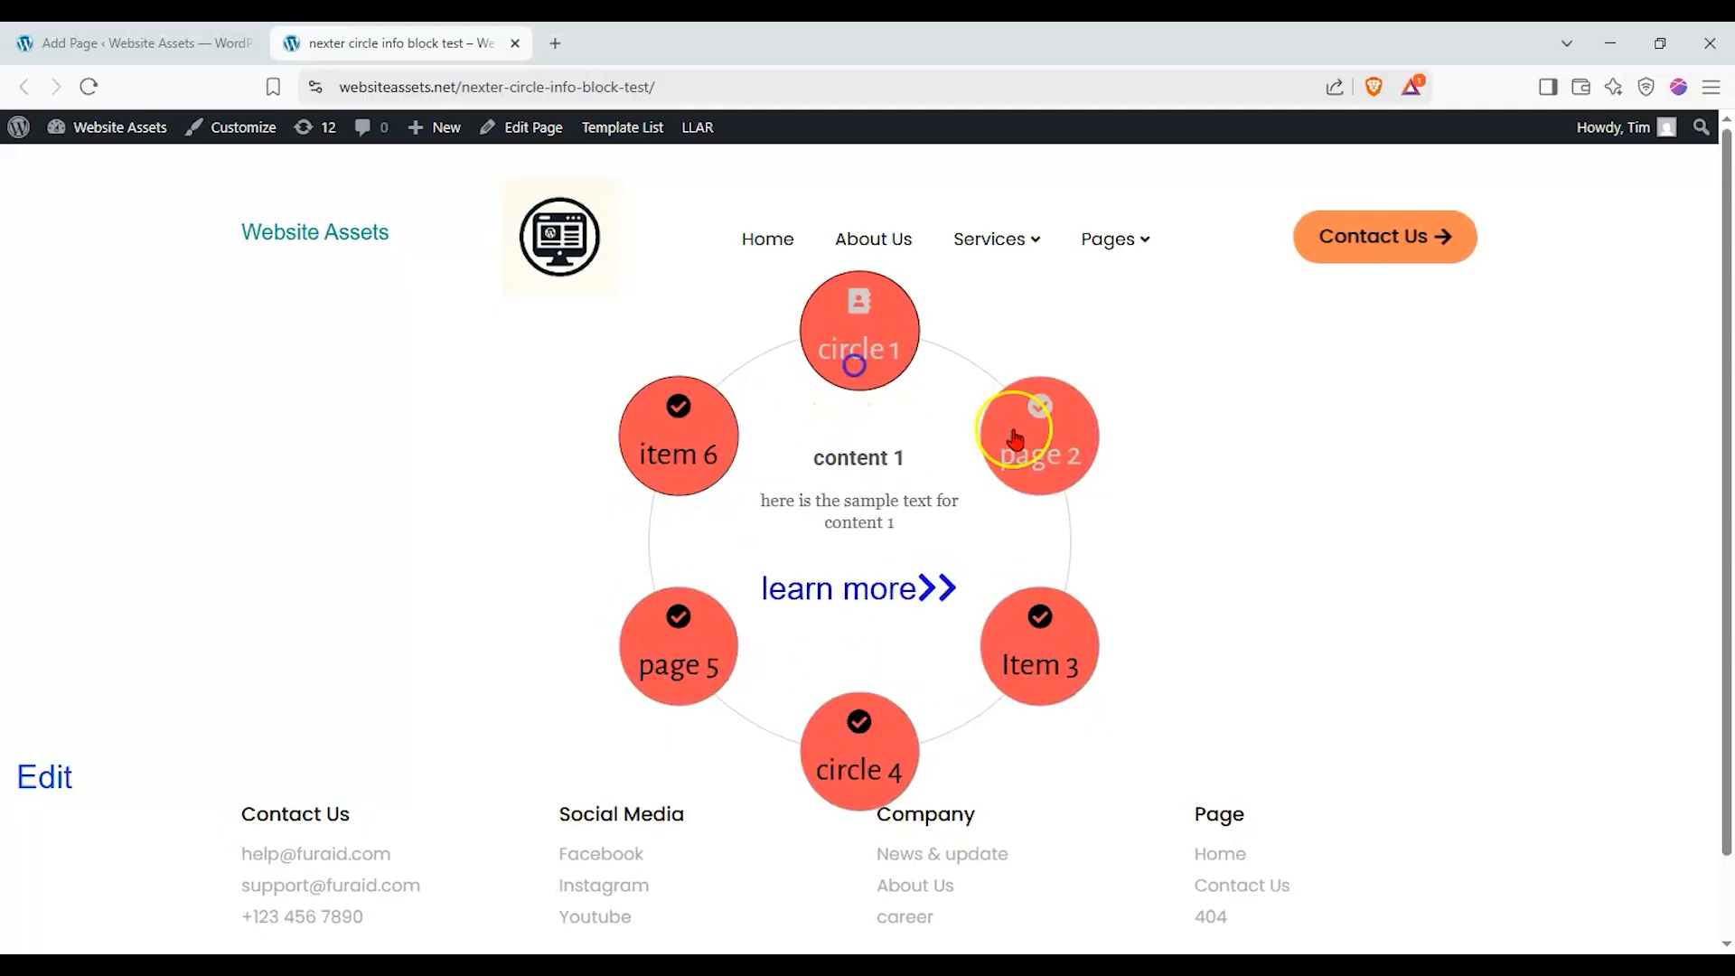
click(1026, 452)
click(1015, 622)
click(872, 724)
click(671, 641)
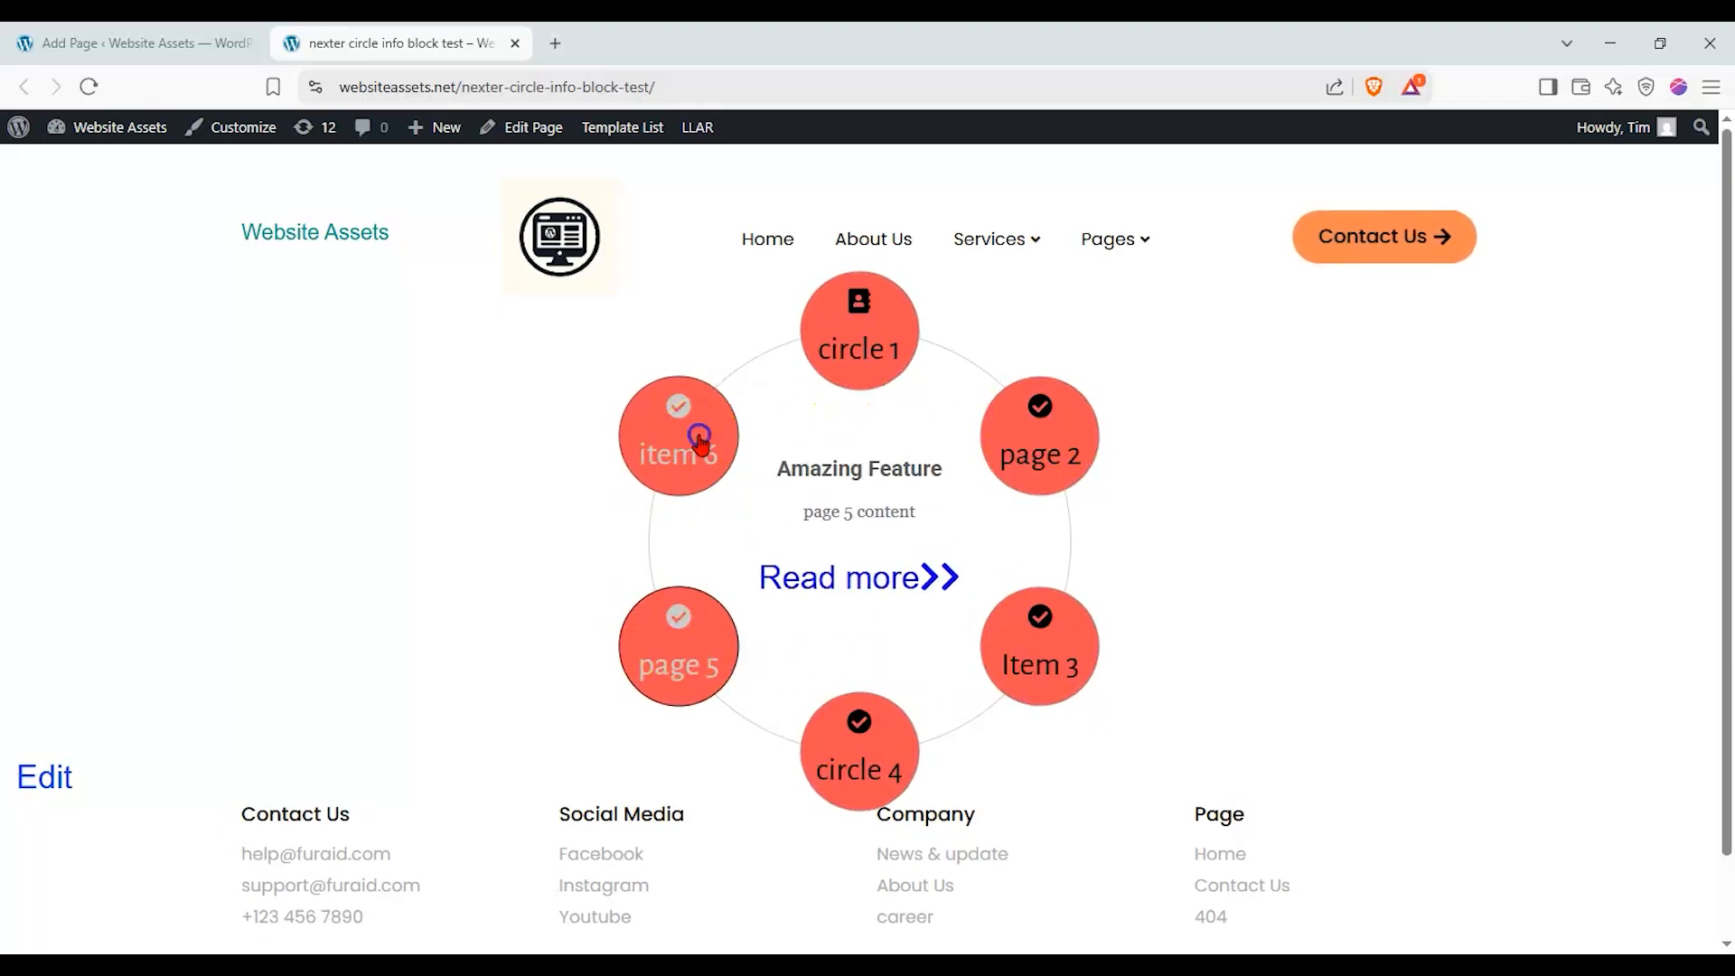
click(701, 436)
click(865, 328)
click(689, 426)
click(689, 625)
click(856, 720)
click(1039, 640)
click(1052, 449)
click(899, 329)
click(748, 432)
click(708, 608)
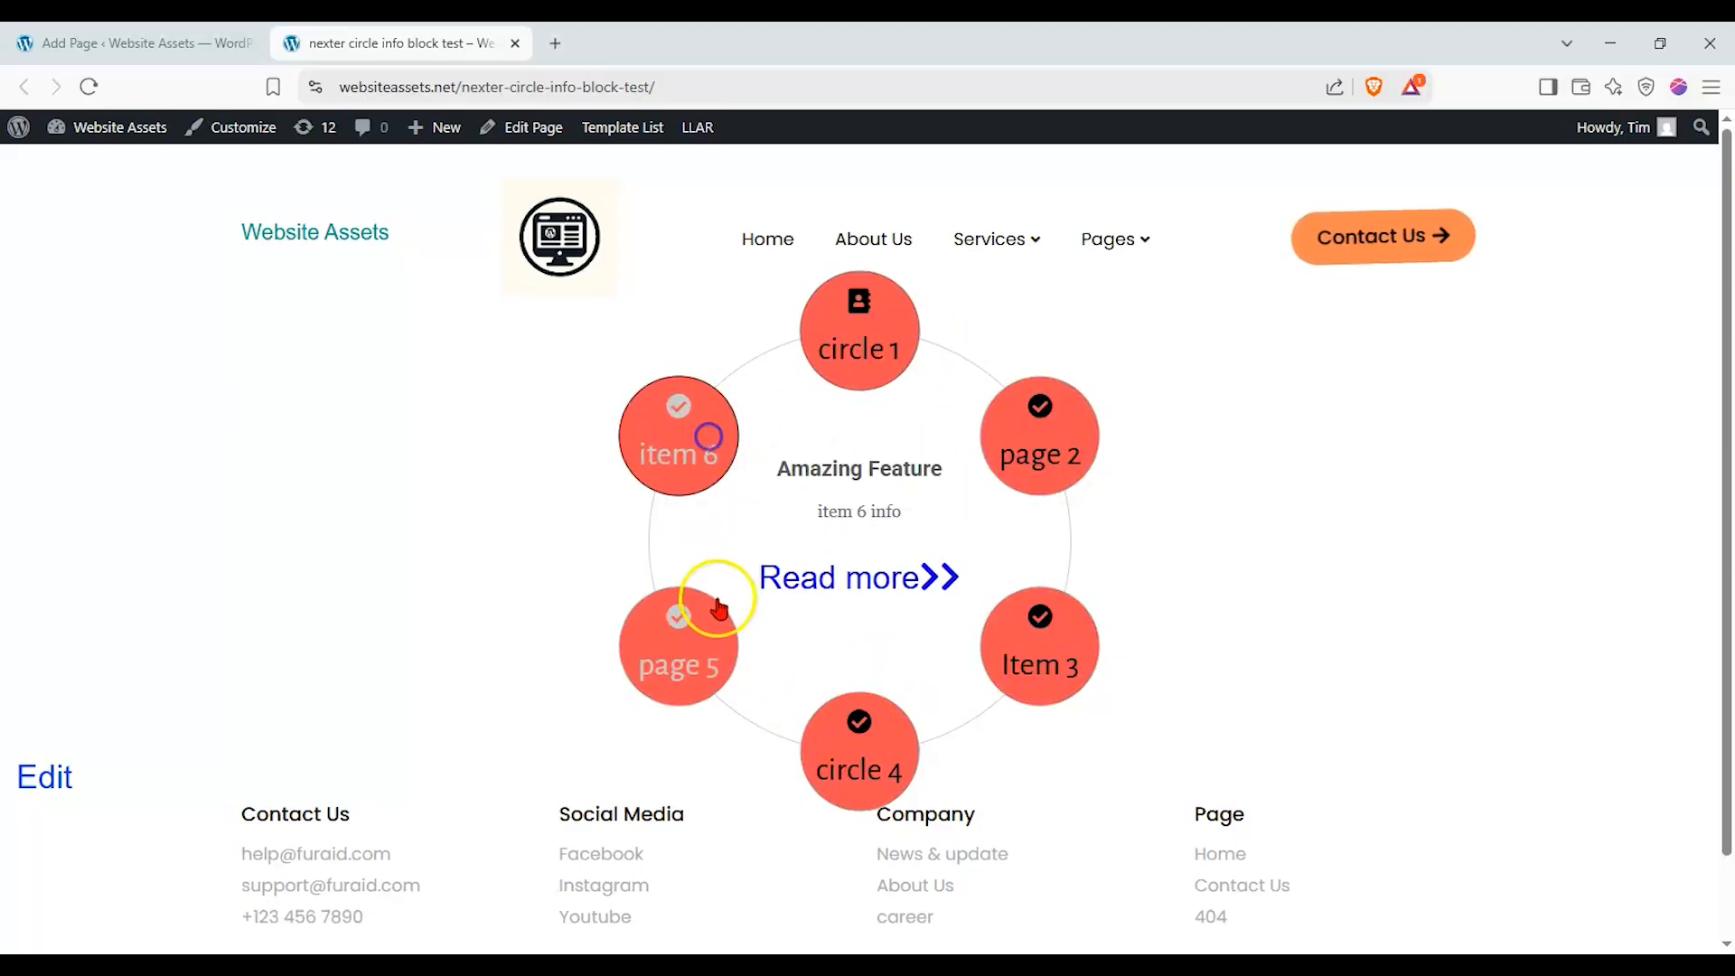